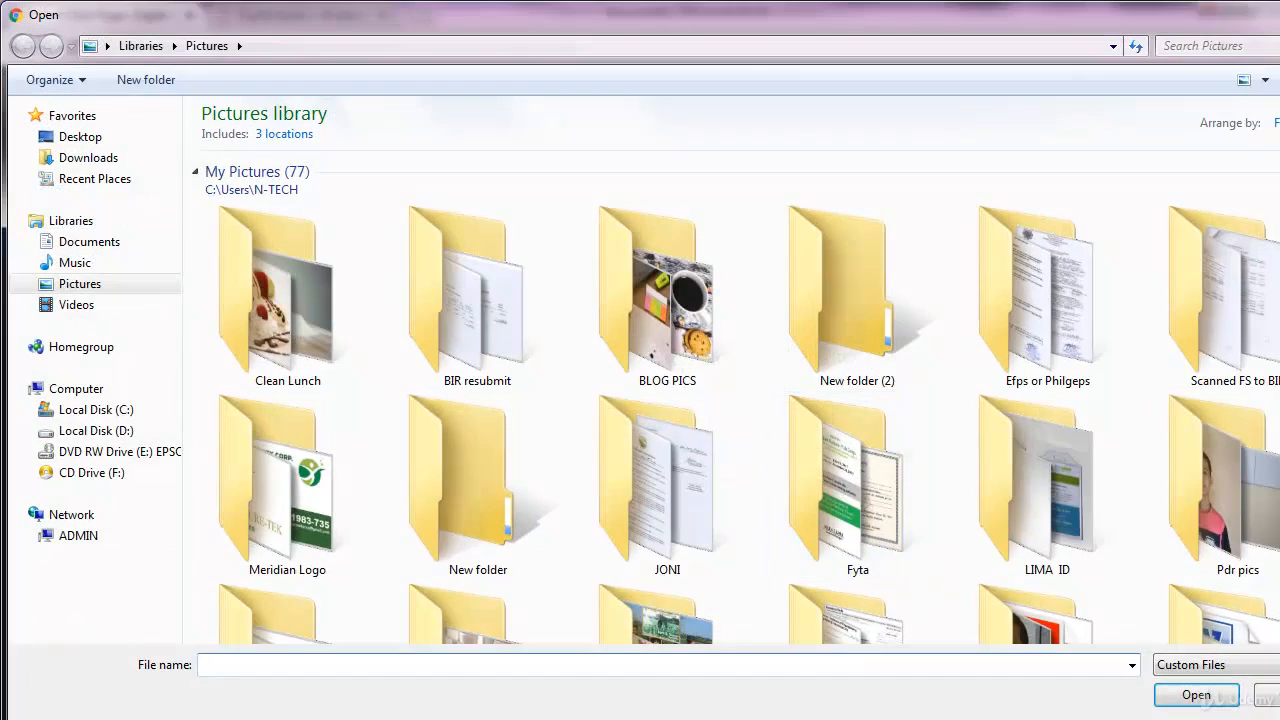
Upload the photo mee.jpg, insert it above the About Me page's text, and publish the page.
scroll(730, 400, "down", 5)
double_click(311, 307)
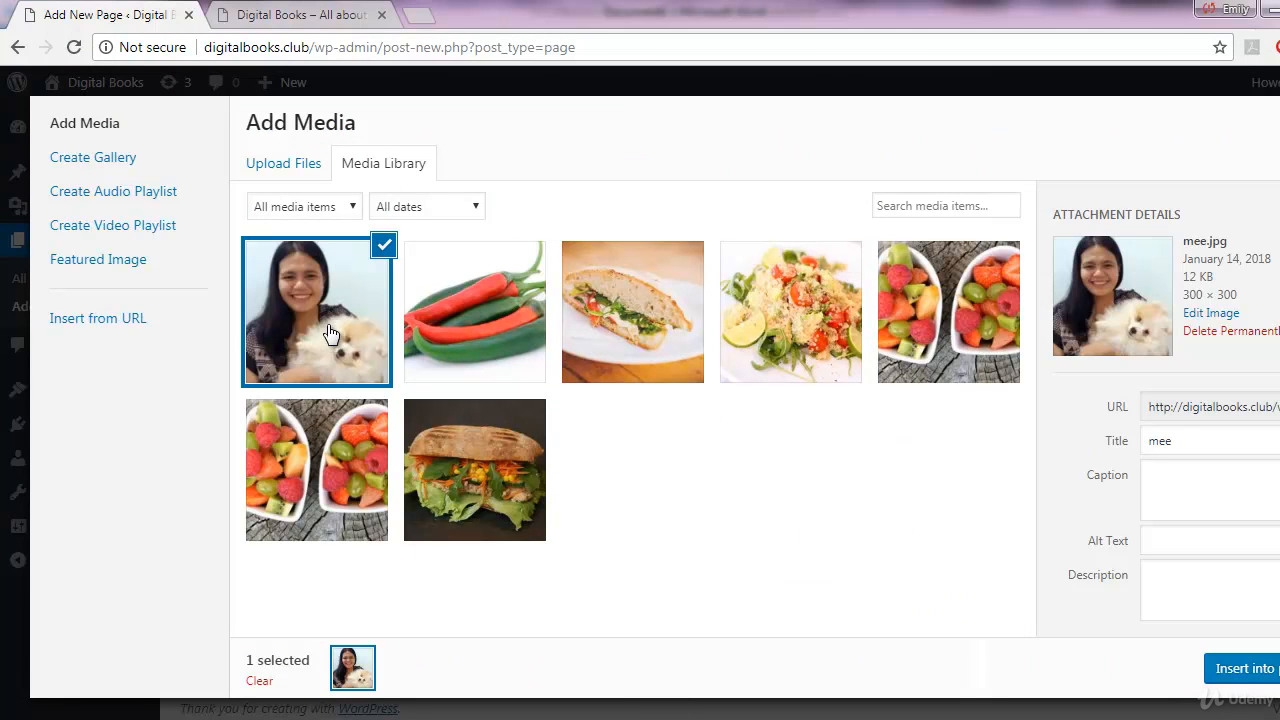
left_click(1250, 668)
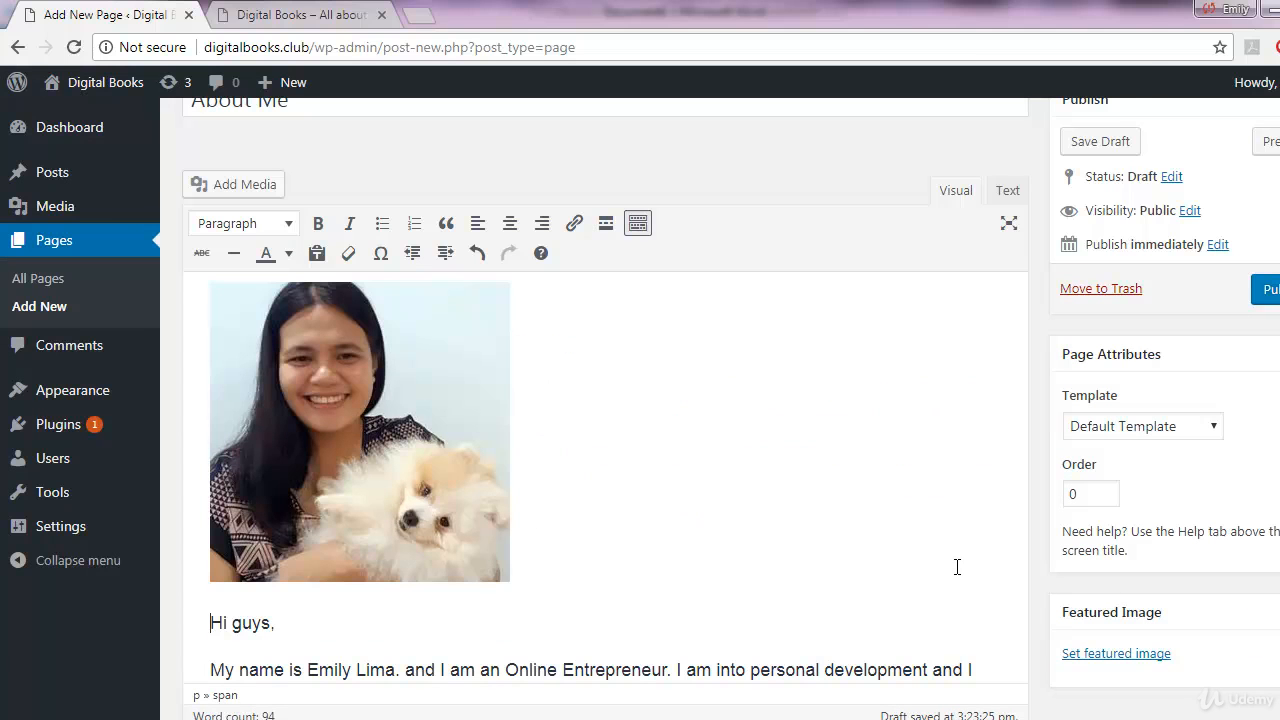
scroll(956, 566, "up", 2)
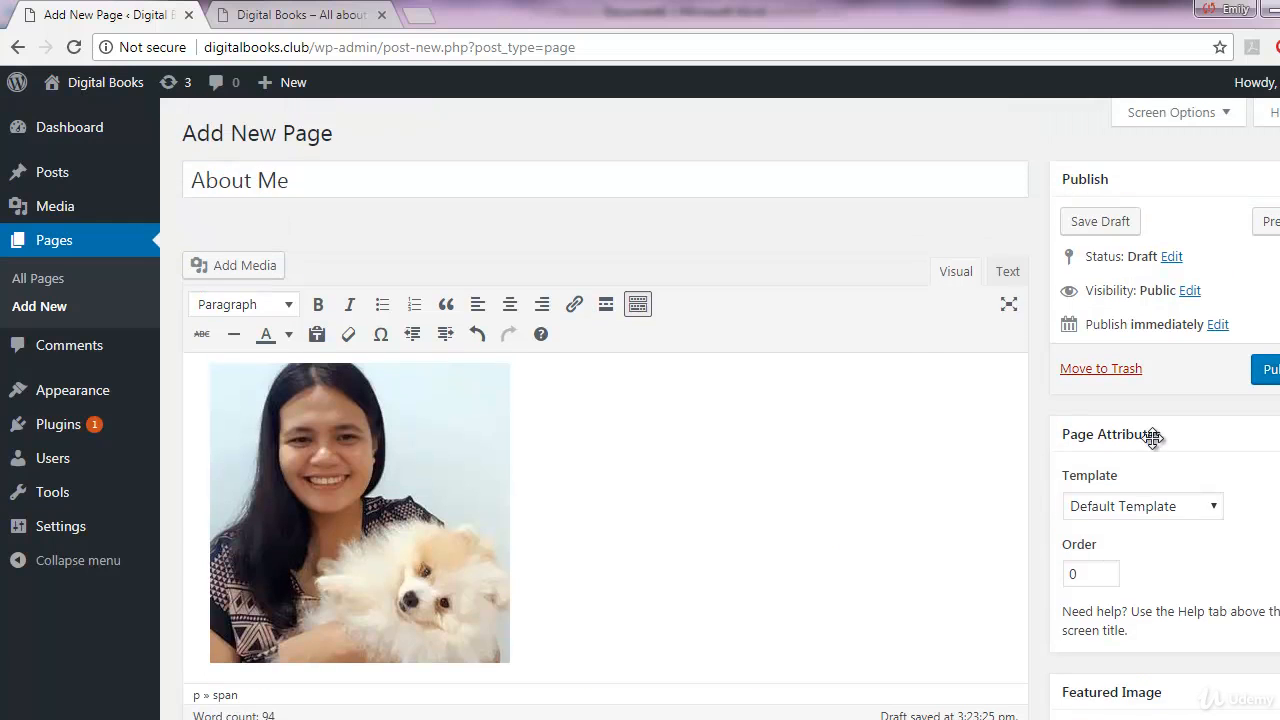
left_click(1268, 369)
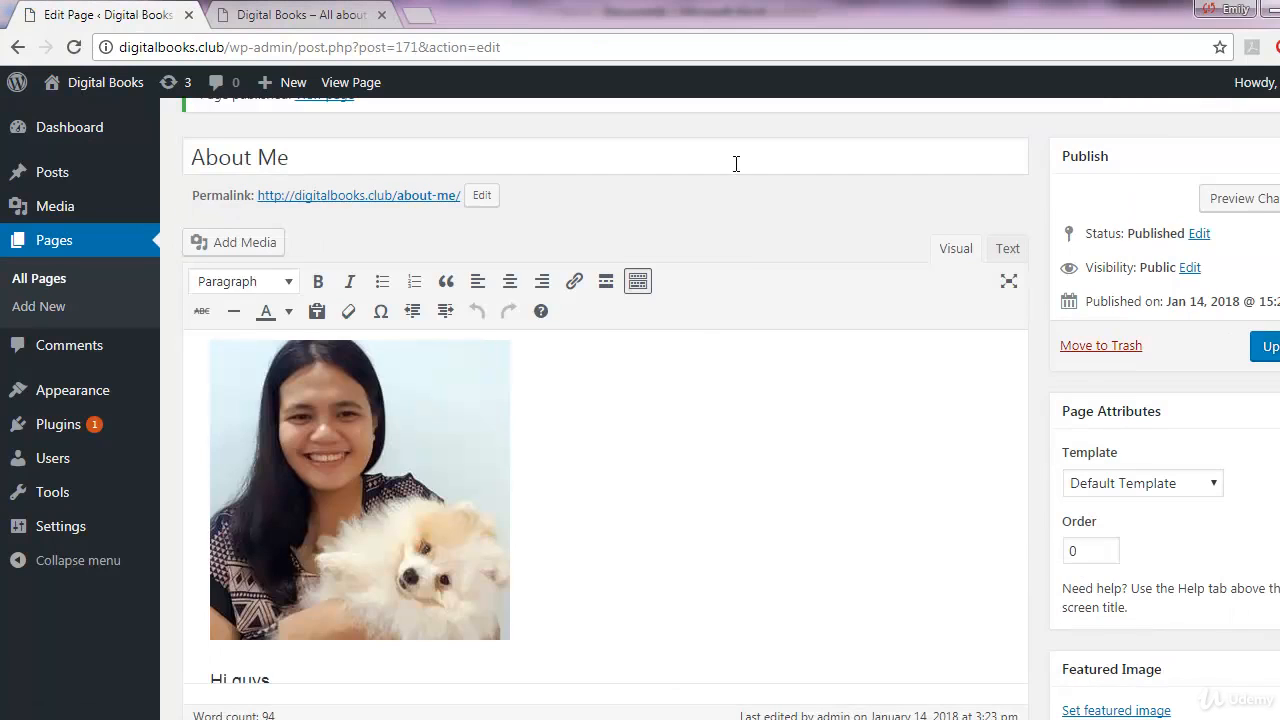
Open the published About Me page from its permalink in a new tab, review it, and return to the page editor.
scroll(750, 381, "up", 1)
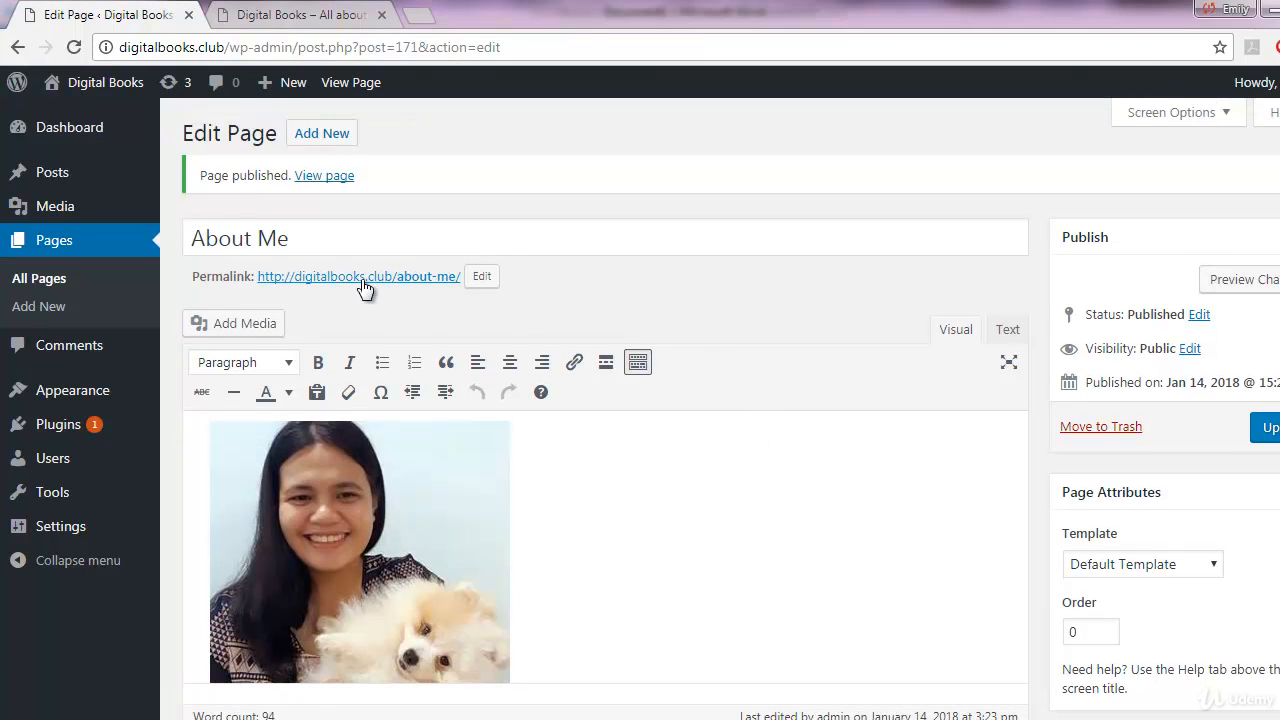
right_click(364, 282)
left_click(372, 288)
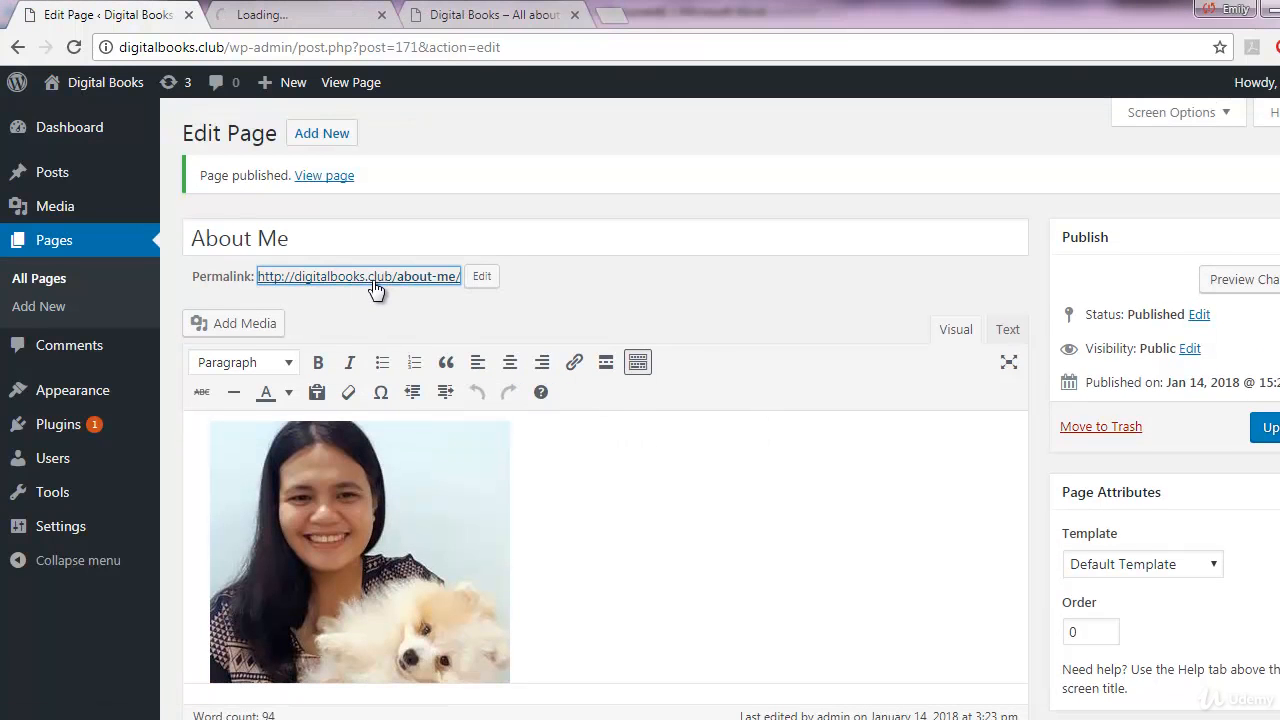
left_click(301, 20)
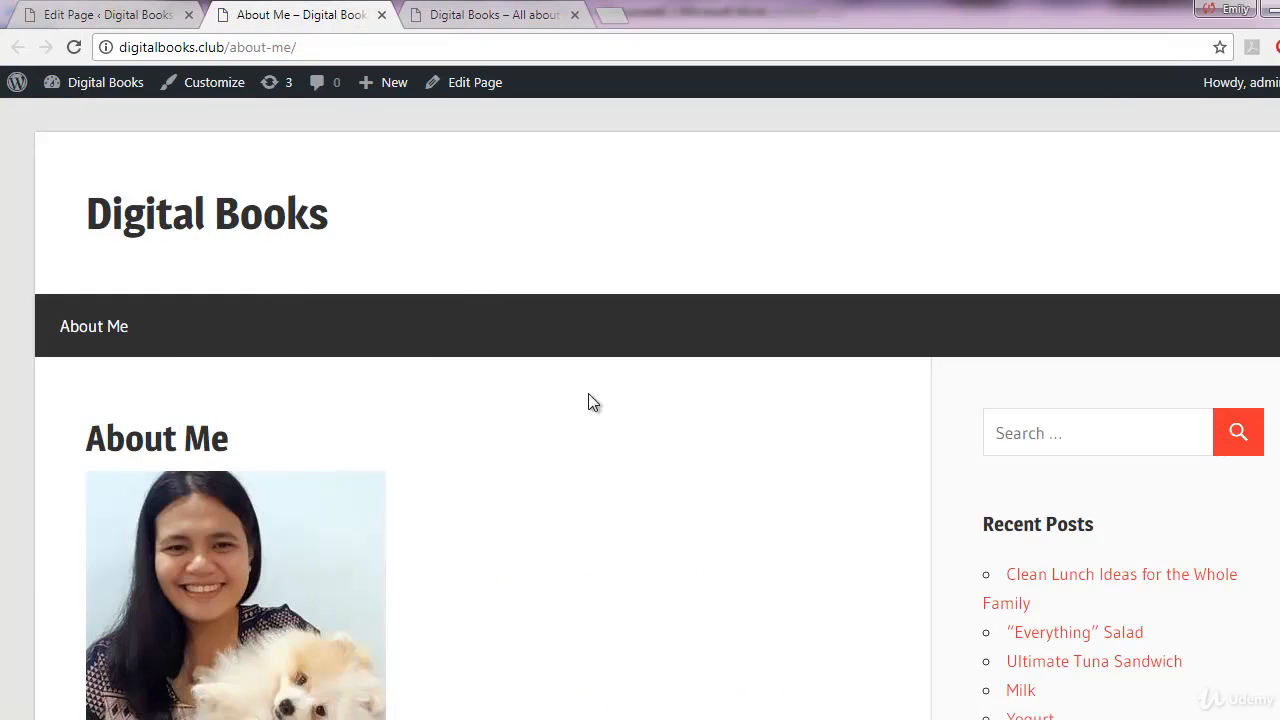
scroll(590, 401, "down", 4)
scroll(590, 401, "down", 2)
scroll(590, 401, "up", 6)
left_click(90, 16)
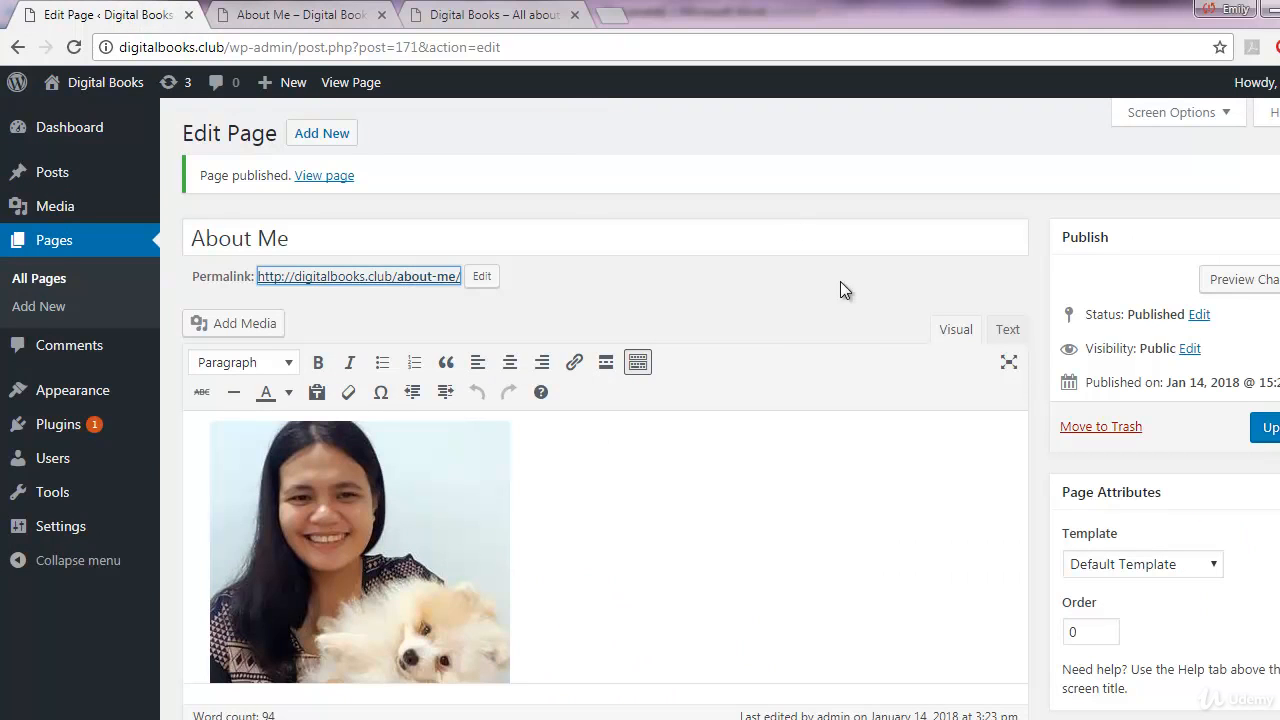
Start a new page titled "Legal".
left_click(347, 136)
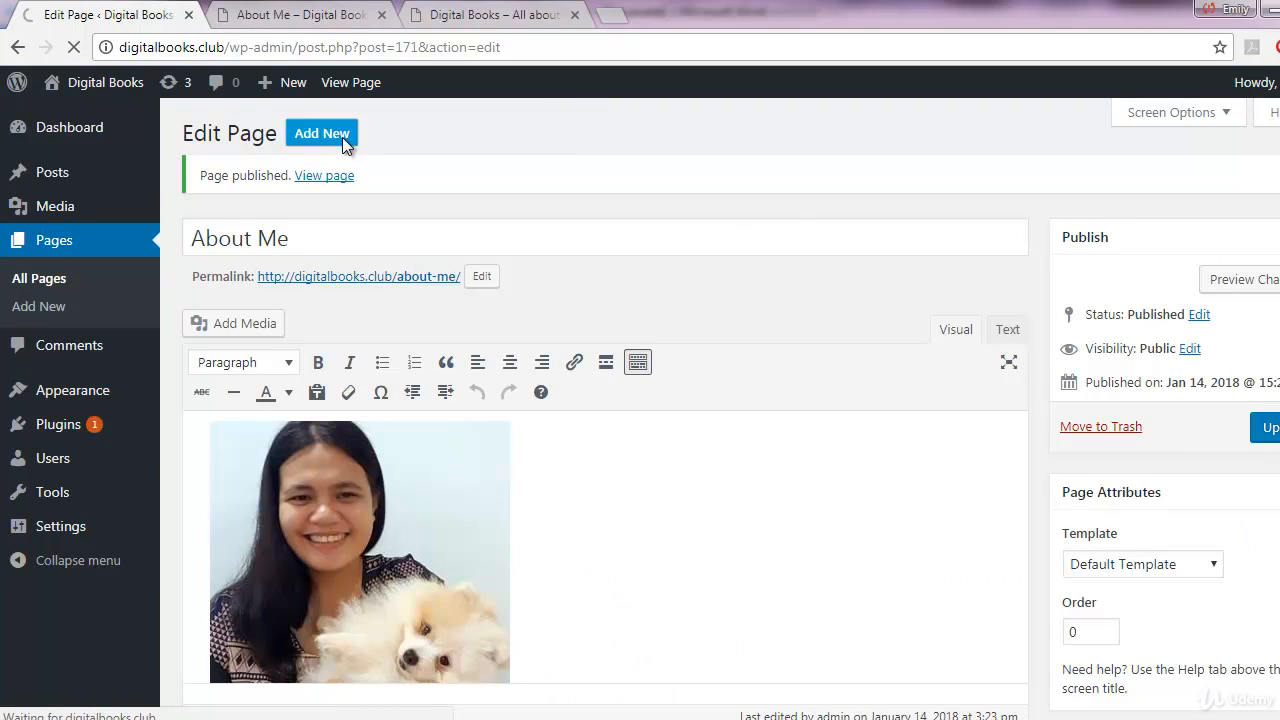
type("L")
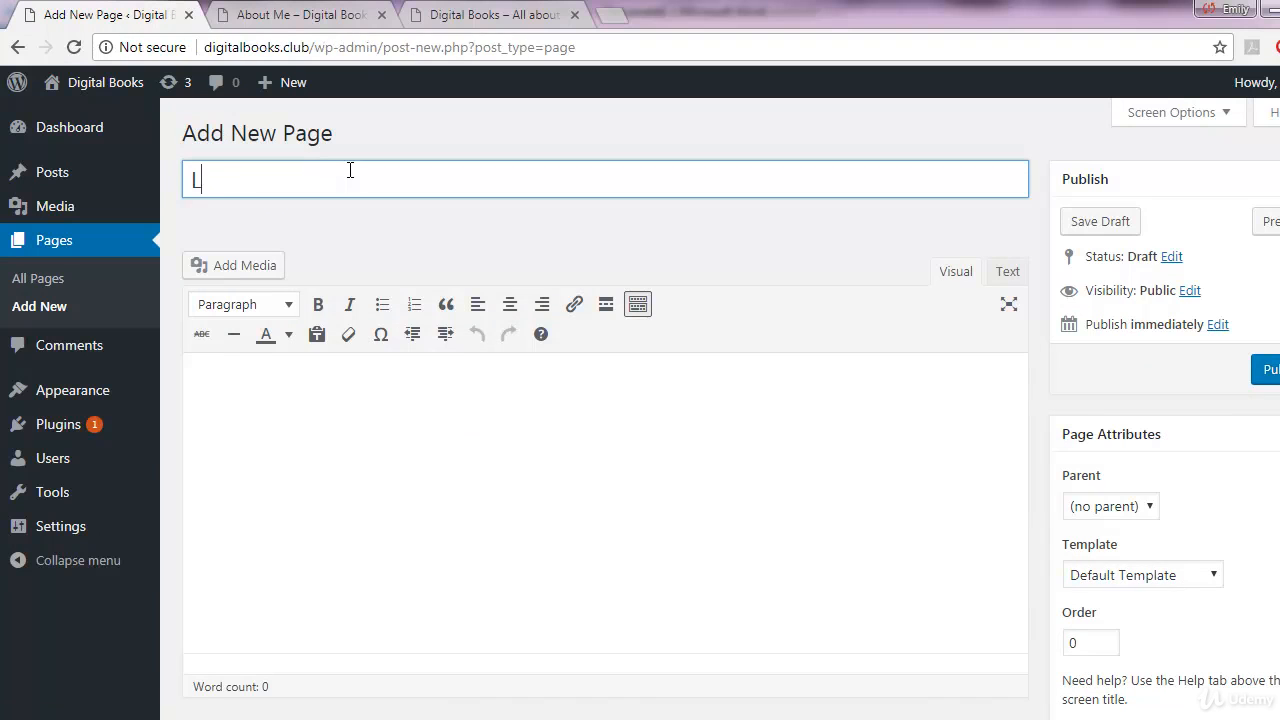
type("egal")
Copy the legal pages overview below the heading in Word's Document2 and paste it into the Legal page's body in WordPress.
mouse_move(560, 715)
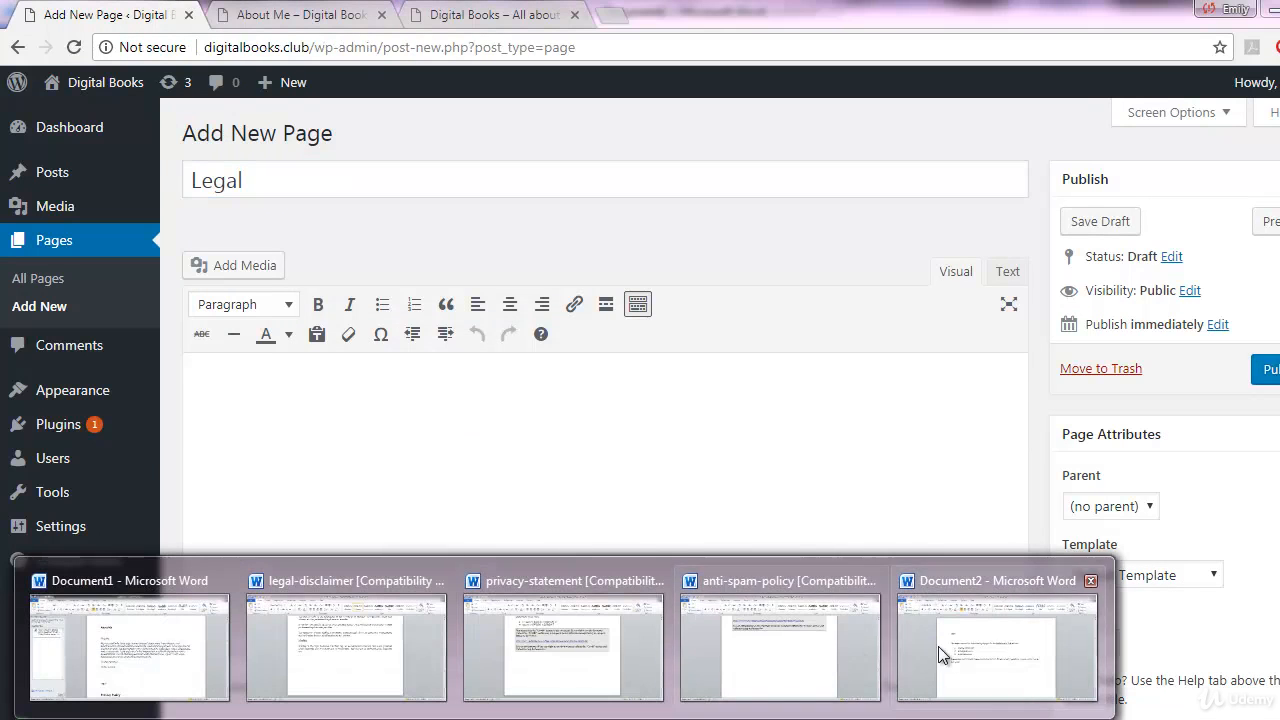
left_click(938, 646)
right_click(428, 372)
left_click(470, 404)
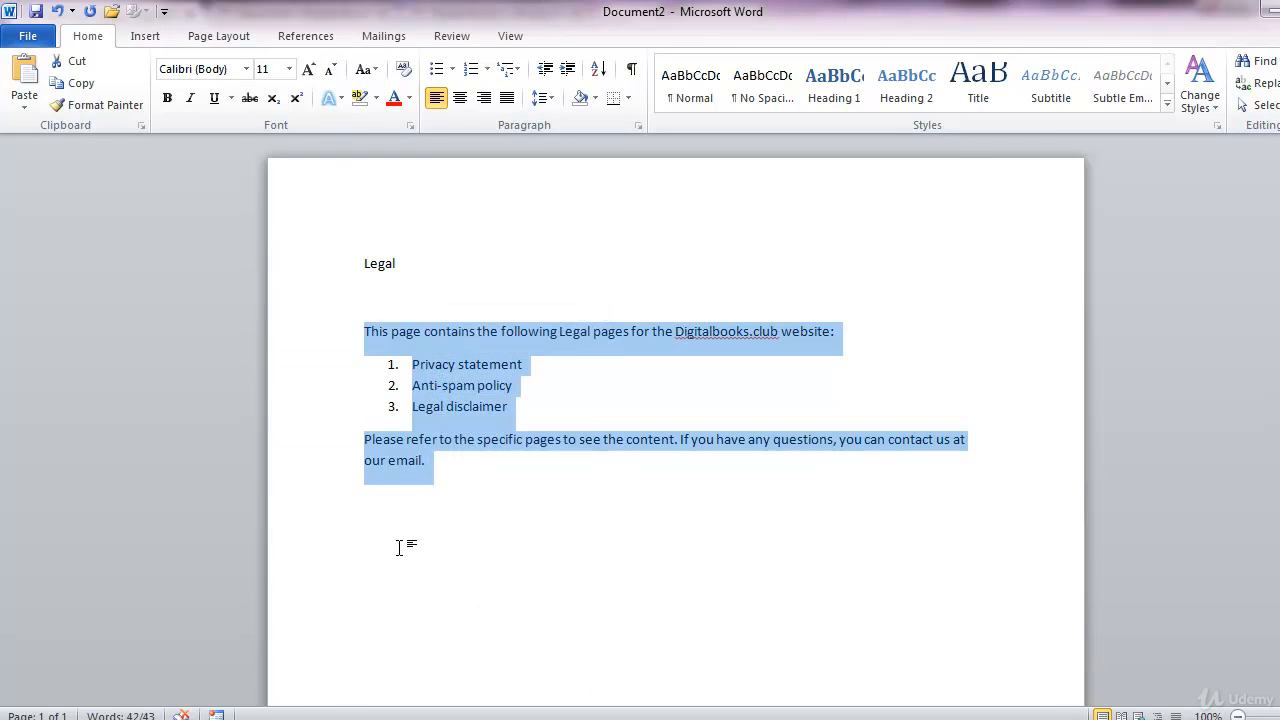
key("alt+Tab")
left_click(386, 518)
key("ctrl+v")
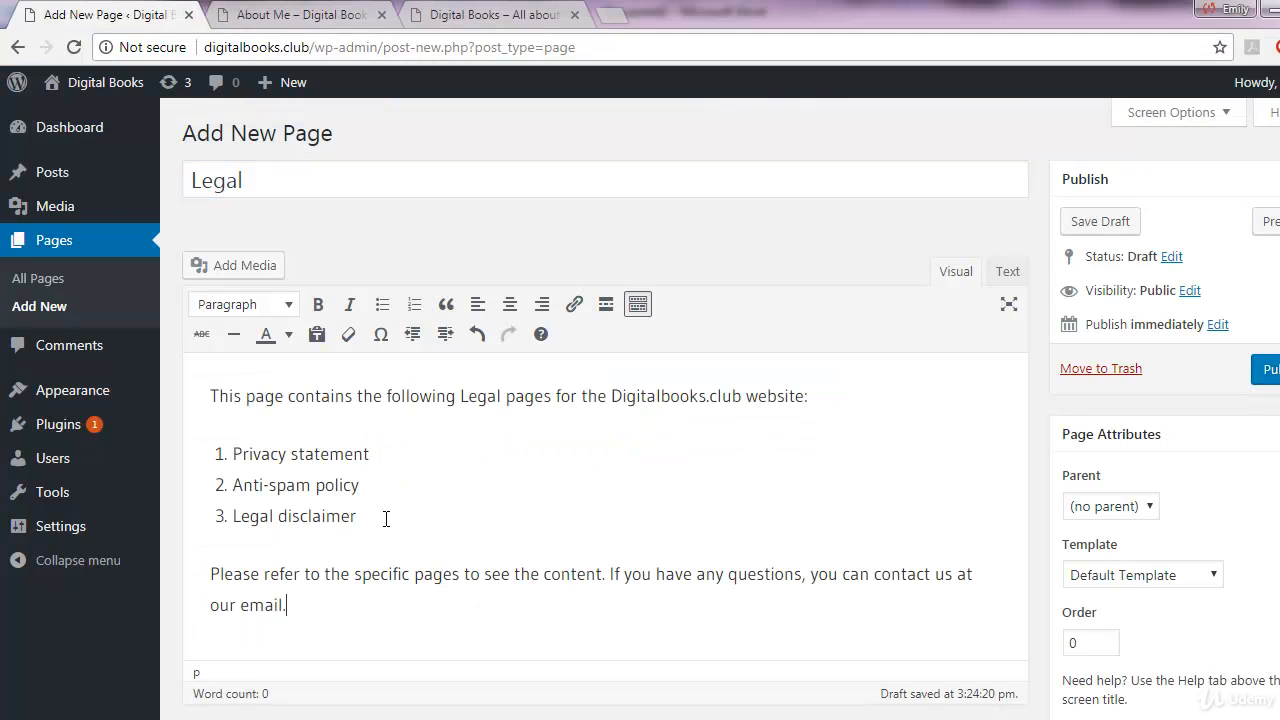
Set the Legal page's order to 1 in the page attributes.
scroll(786, 473, "down", 1)
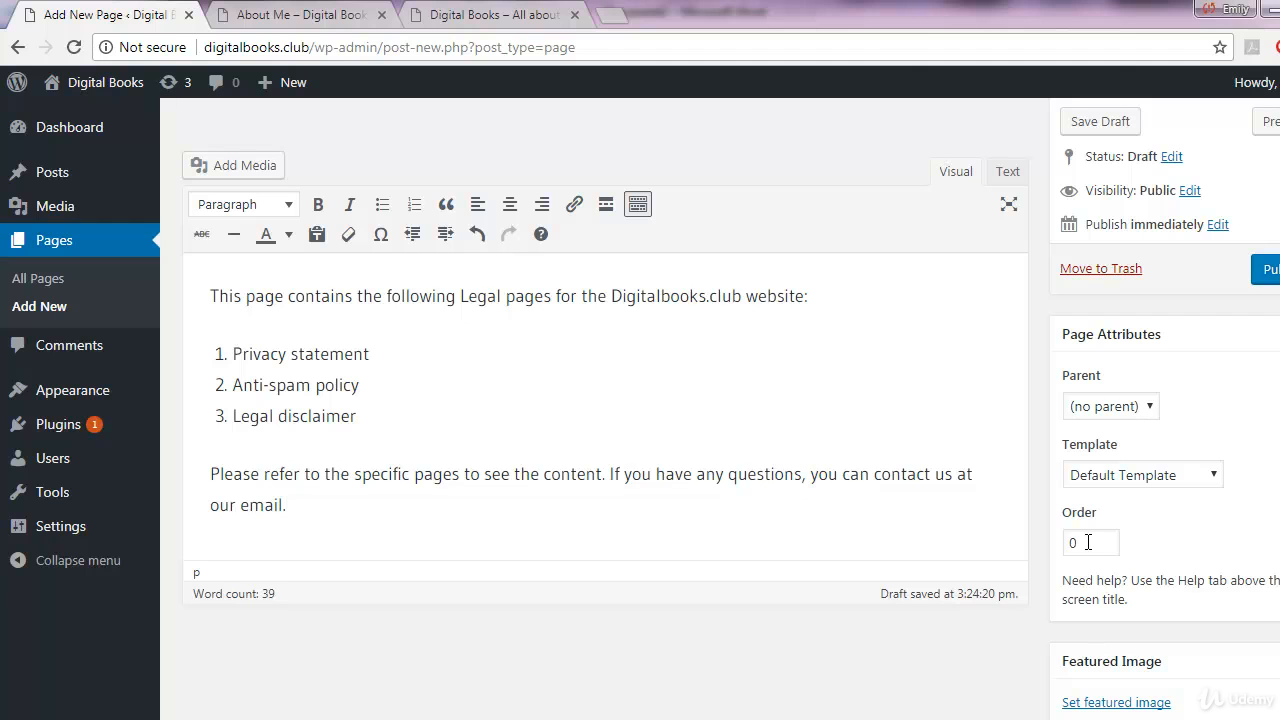
scroll(600, 457, "up", 1)
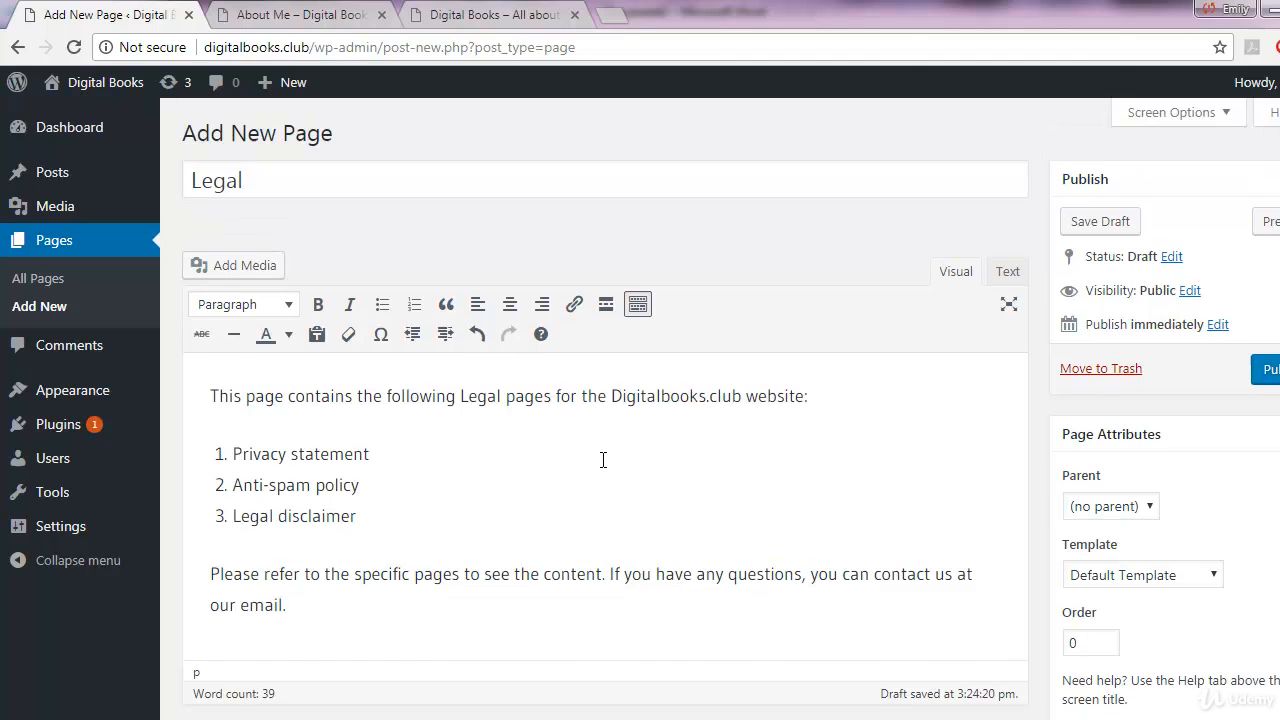
scroll(614, 463, "down", 2)
double_click(1110, 449)
type("1")
left_click(1105, 482)
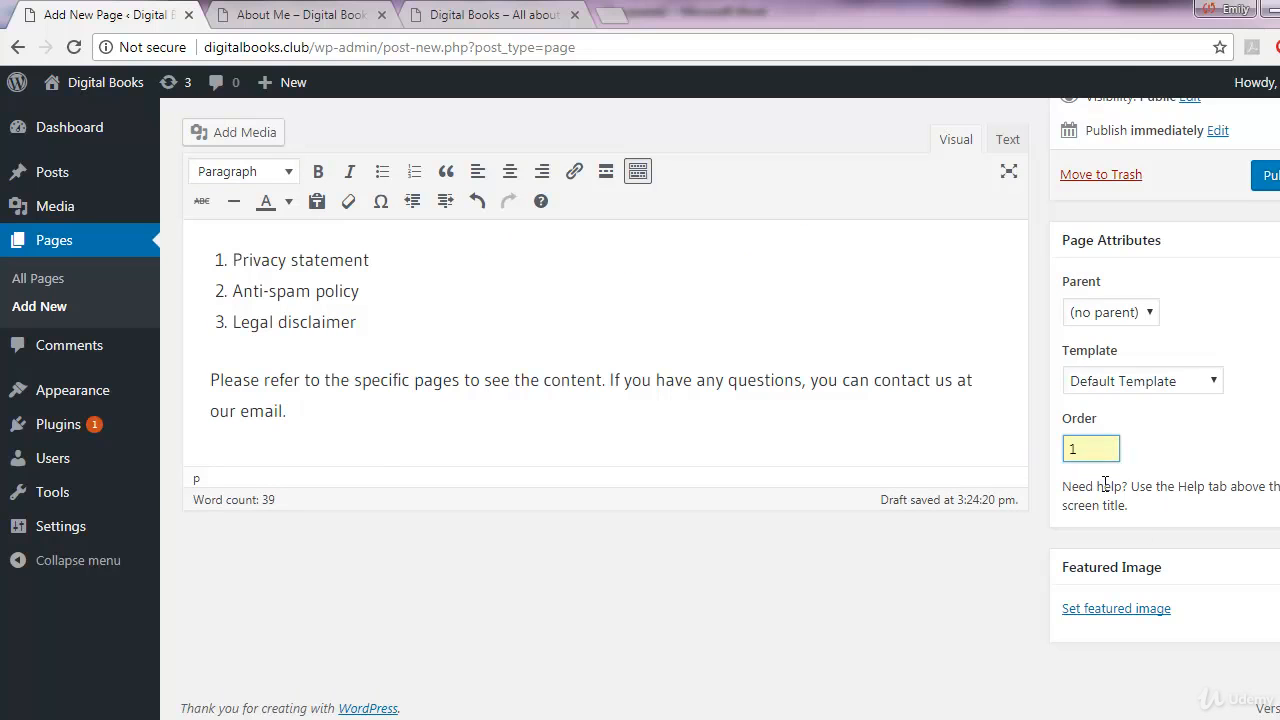
scroll(1179, 498, "up", 2)
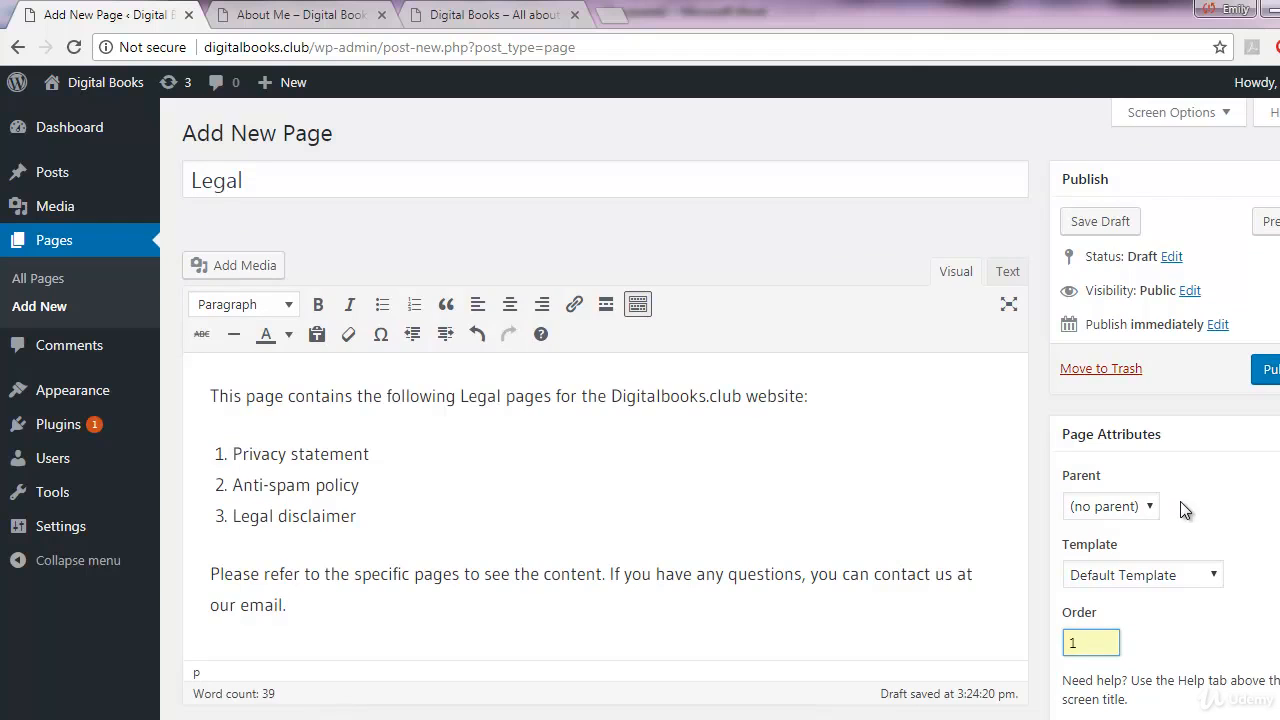
Try About Me as the Legal page's parent and restore the (no parent) option.
scroll(1180, 501, "down", 2)
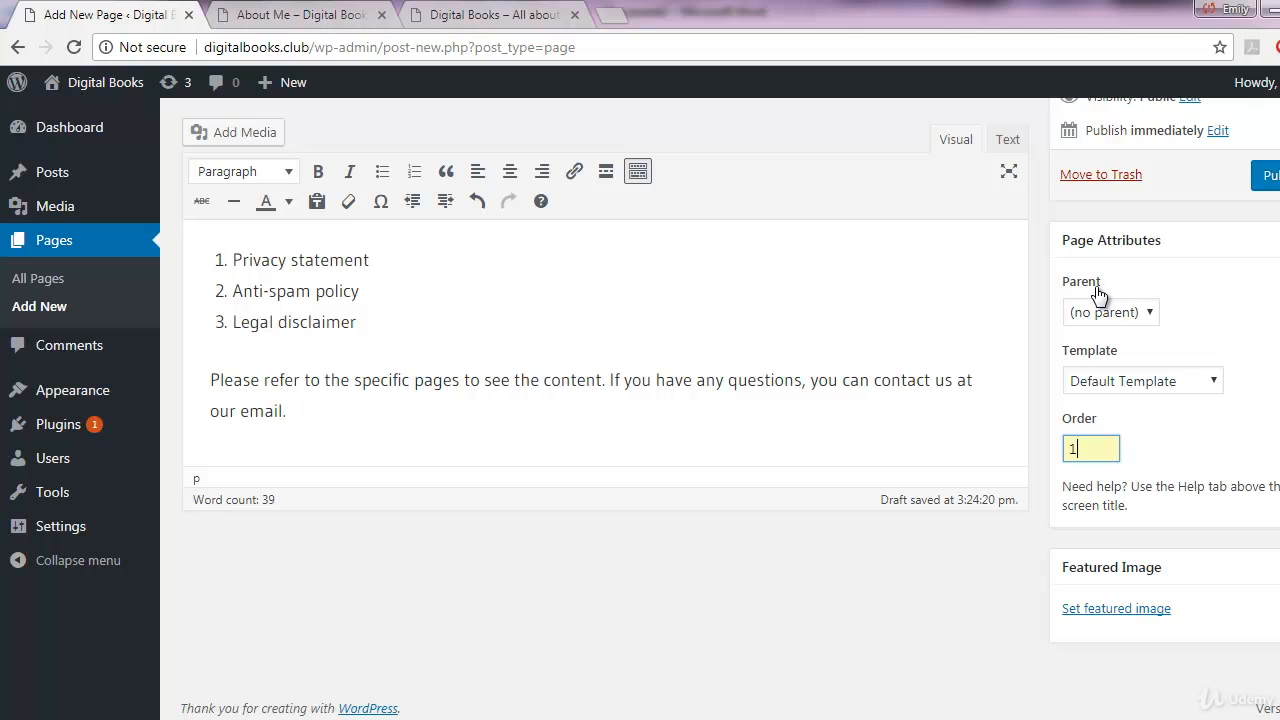
left_click(1107, 318)
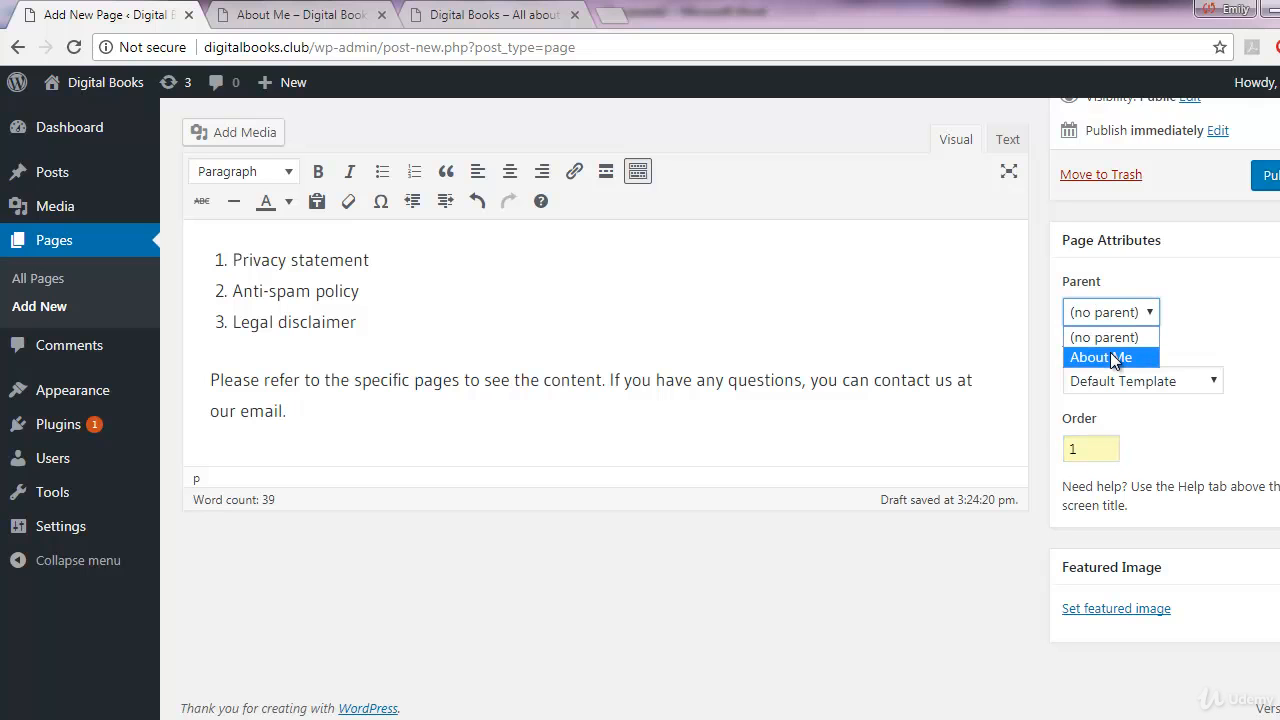
left_click(1113, 359)
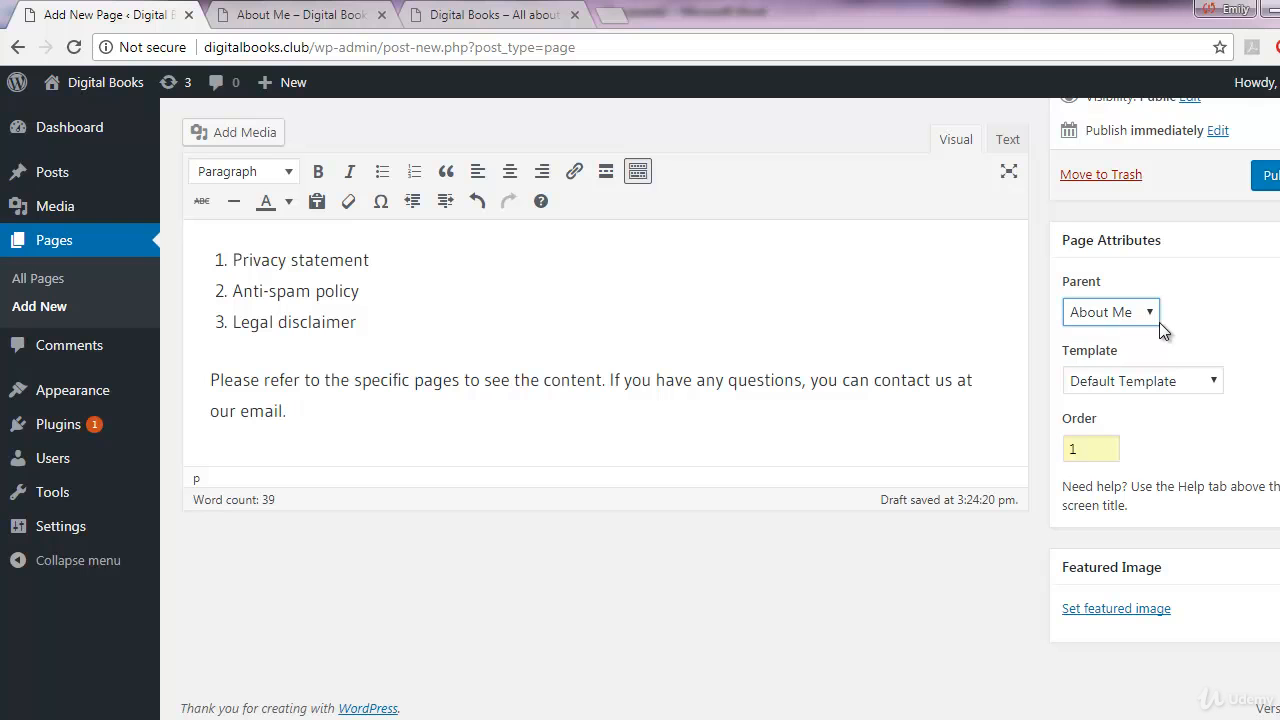
scroll(614, 438, "up", 3)
scroll(614, 440, "down", 3)
left_click(1114, 315)
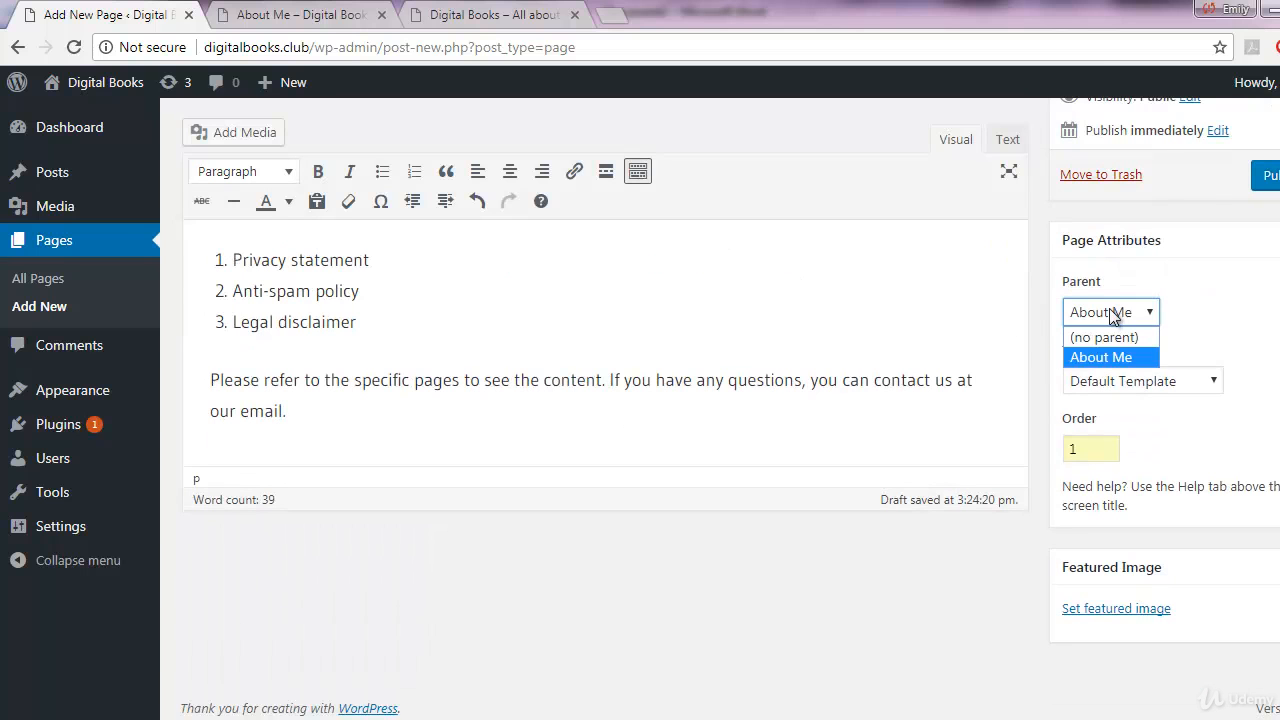
left_click(1104, 337)
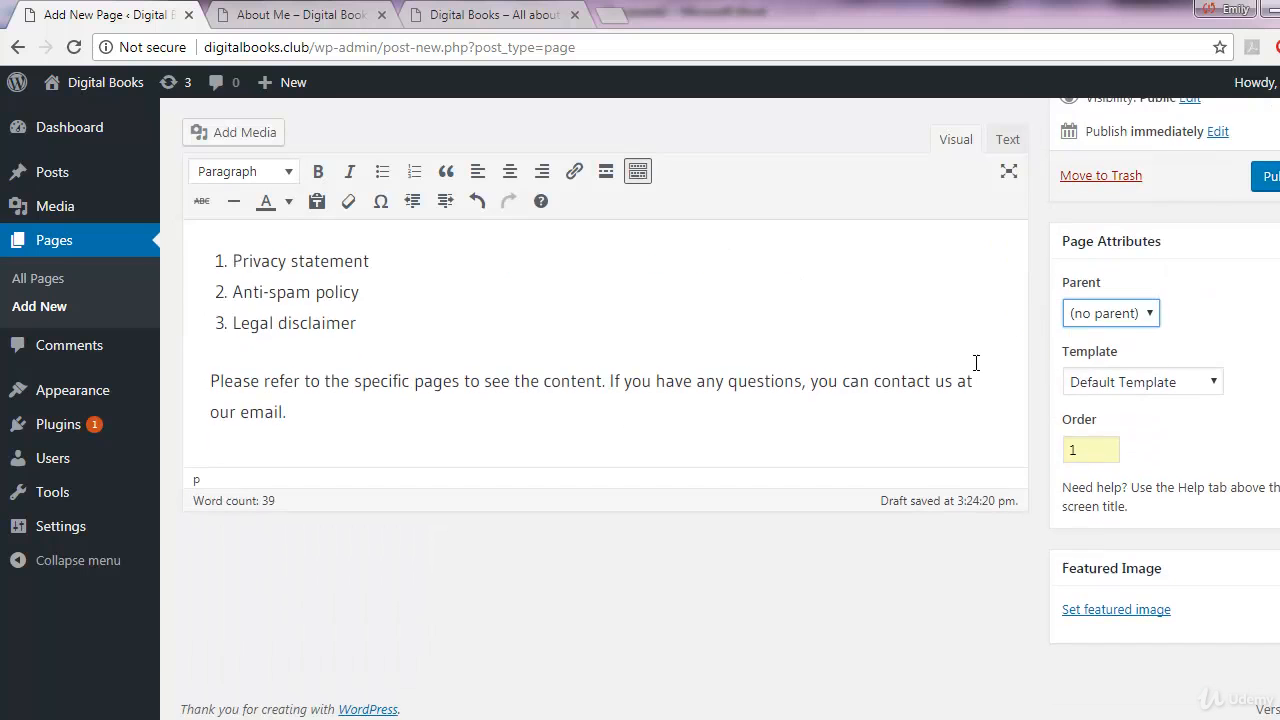
scroll(977, 365, "up", 2)
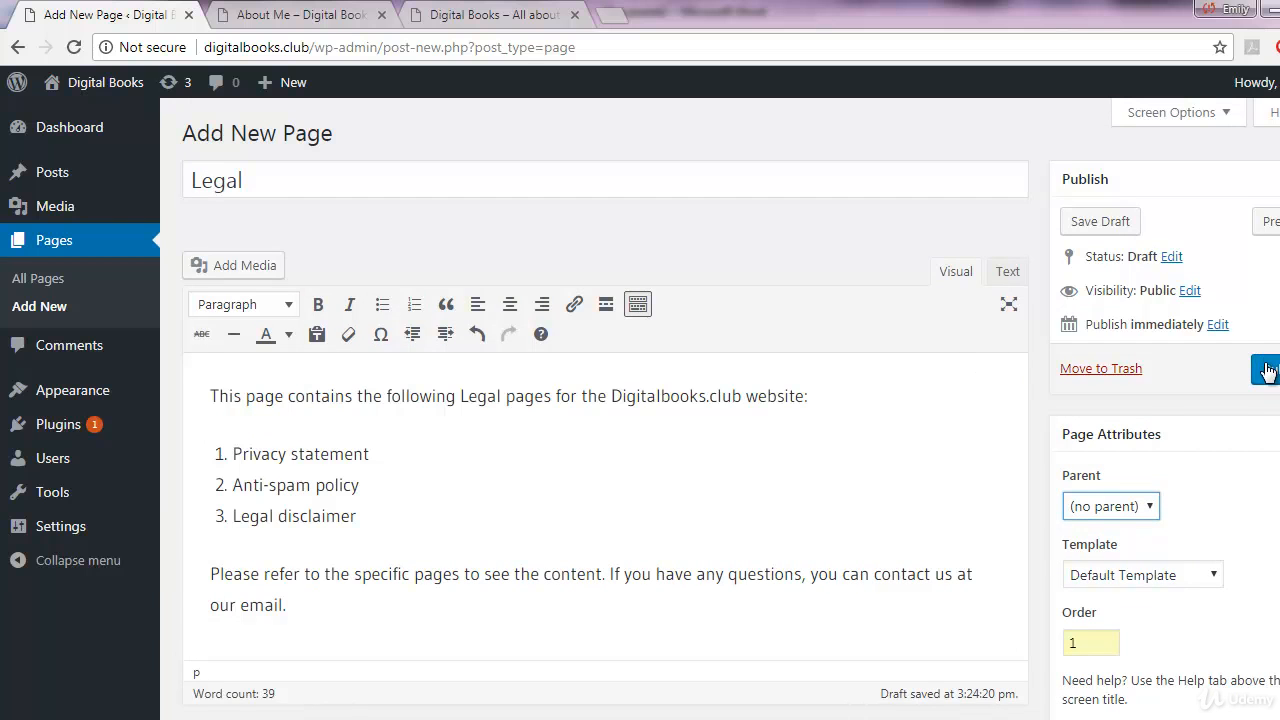
scroll(1024, 376, "down", 1)
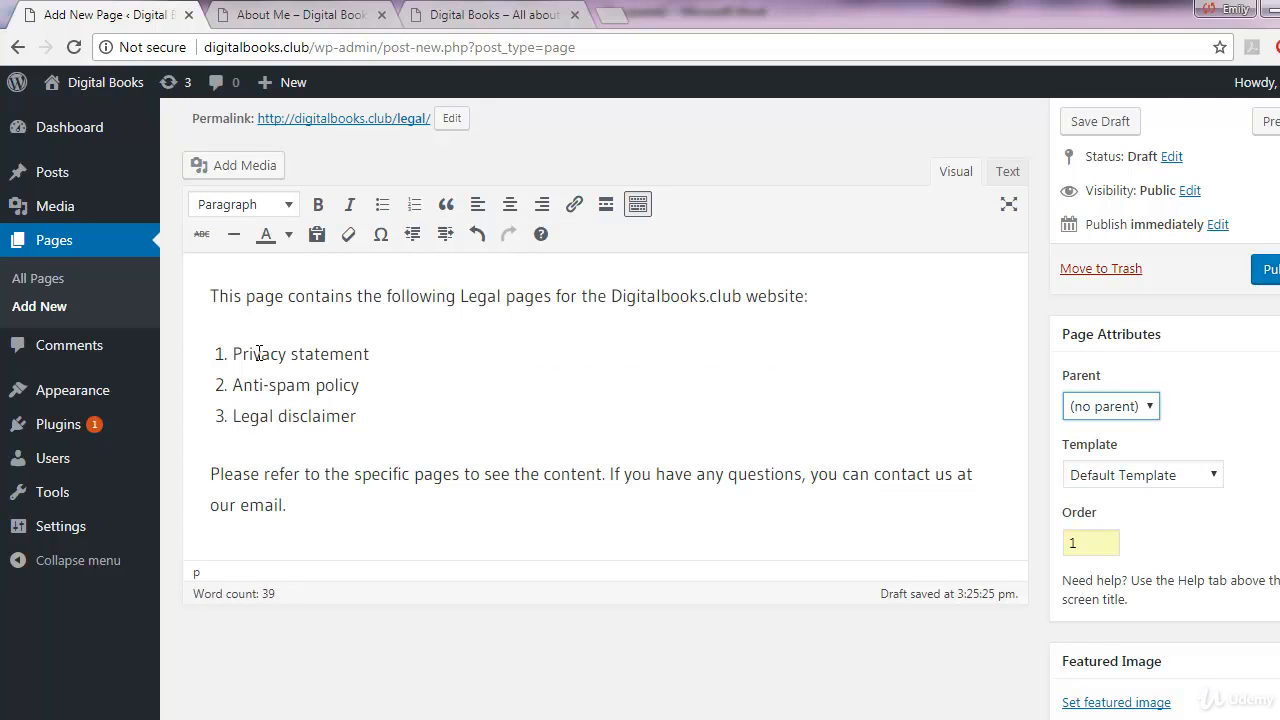
left_click_drag(229, 356, 371, 355)
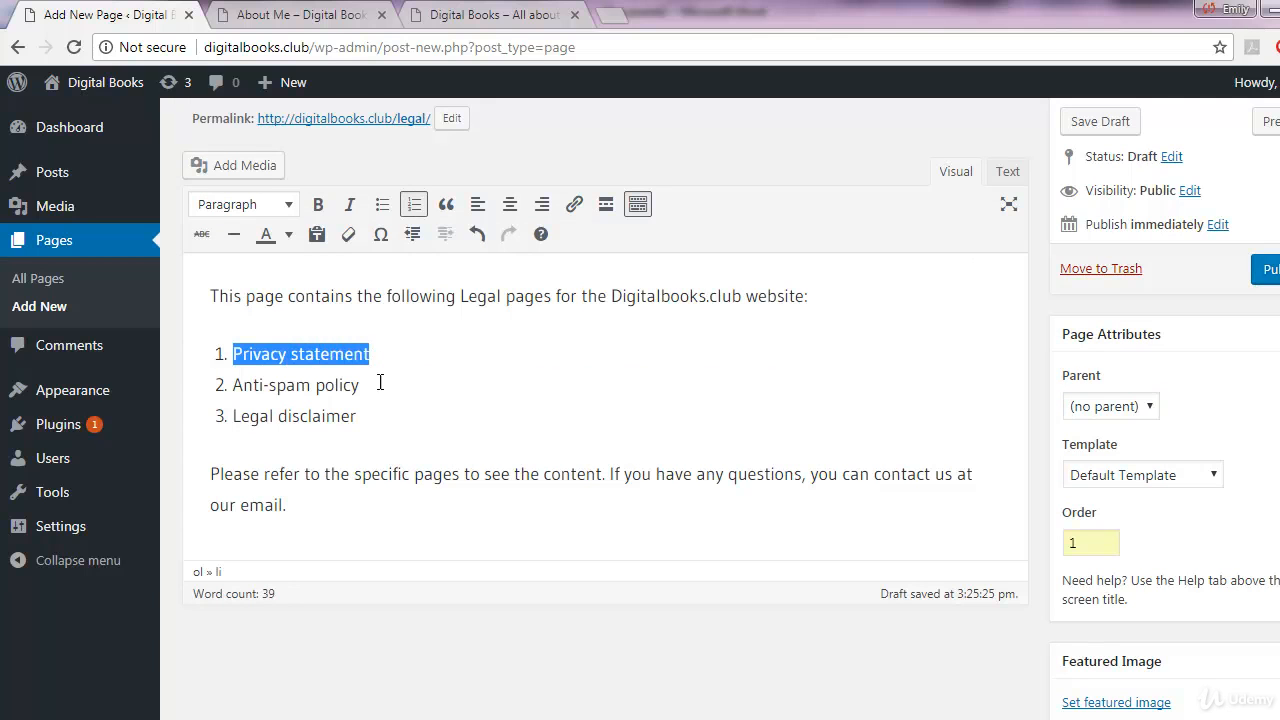
left_click(383, 389)
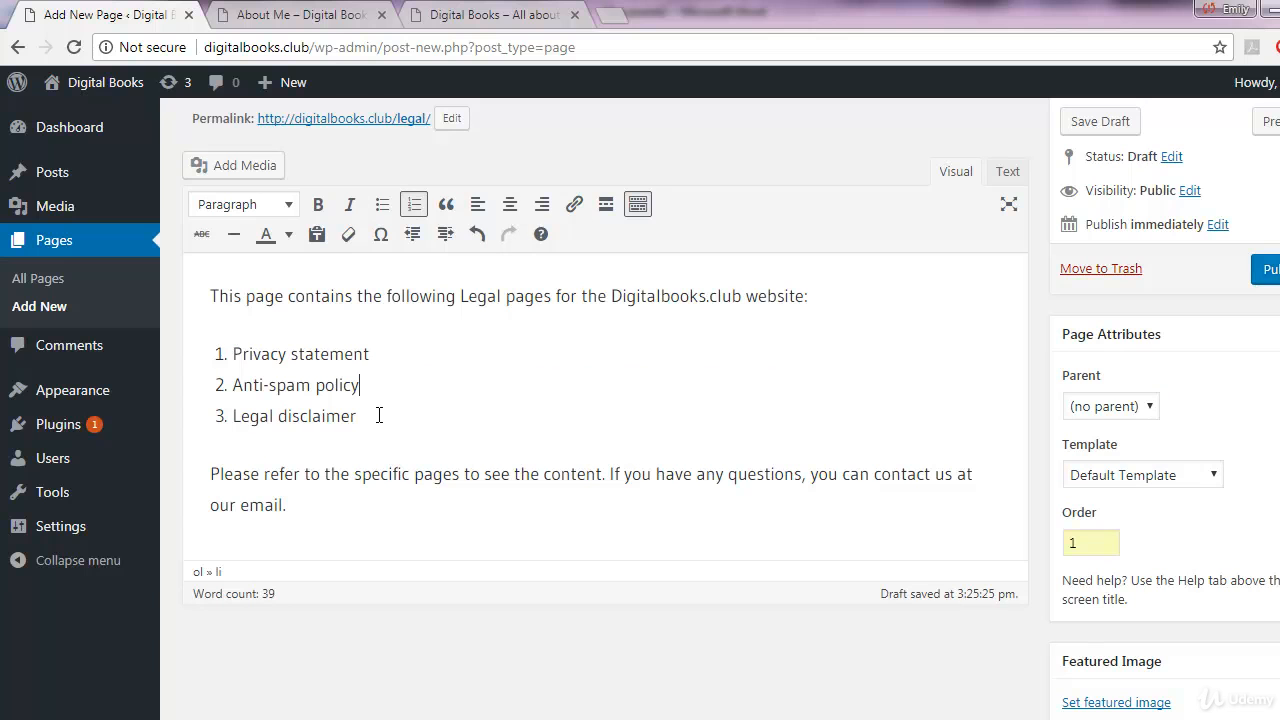
double_click(334, 419)
left_click_drag(386, 420, 234, 367)
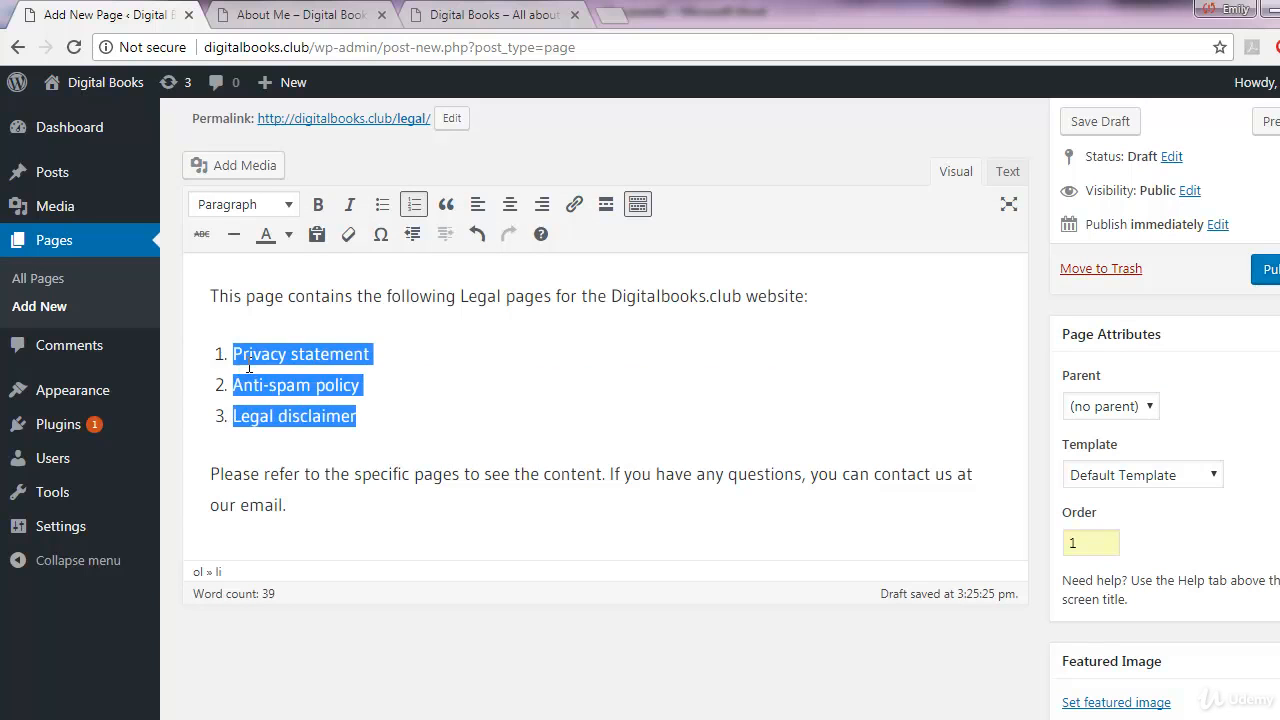
left_click(249, 367)
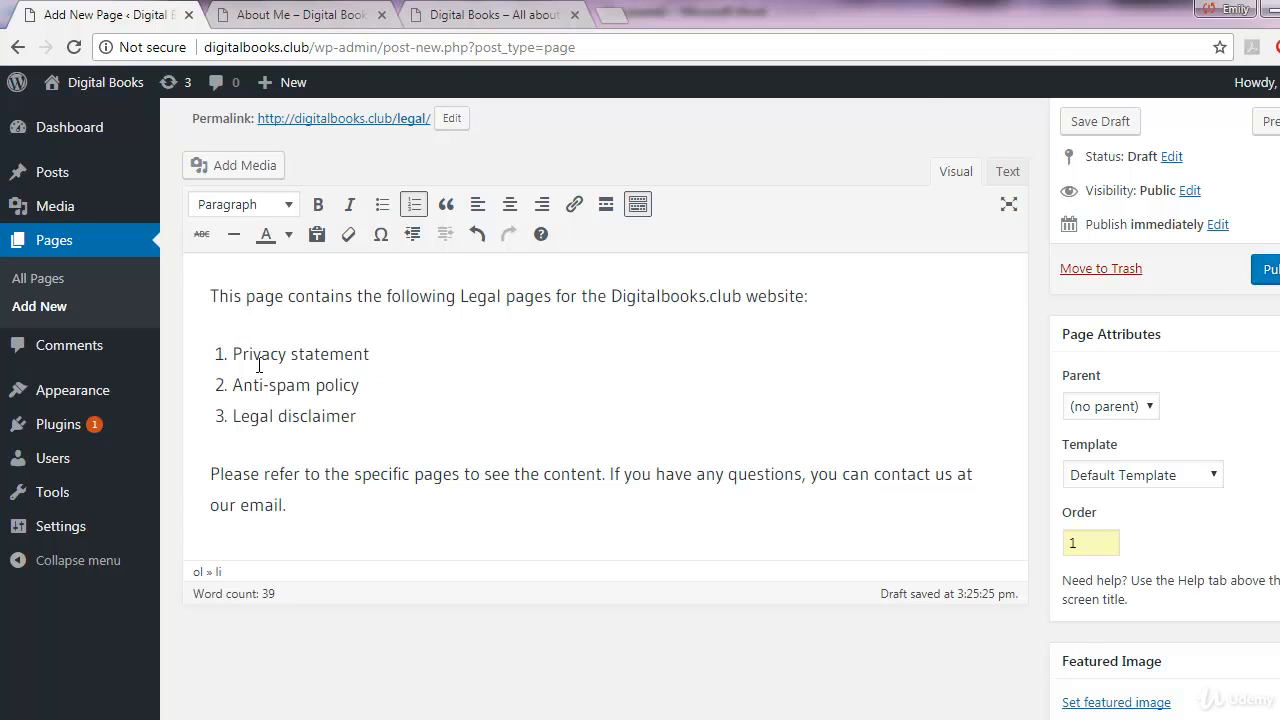
Publish the Legal page.
scroll(259, 366, "up", 1)
left_click(272, 178)
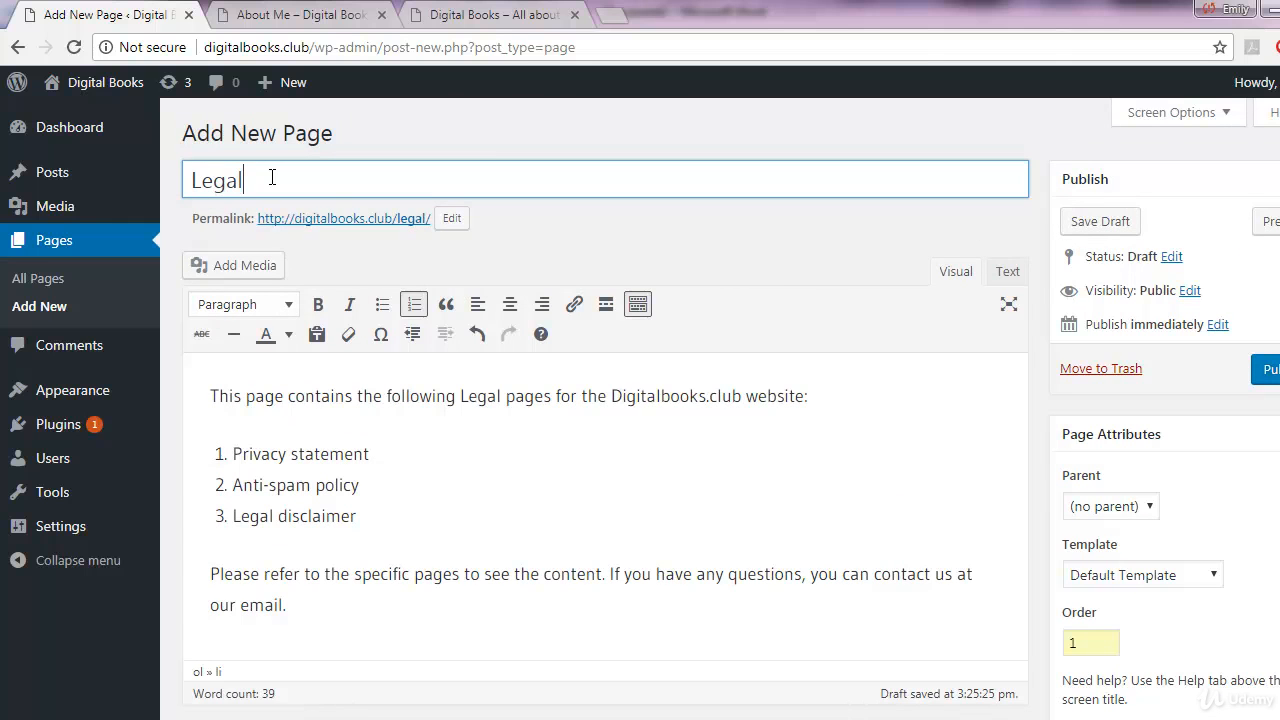
left_click(1268, 370)
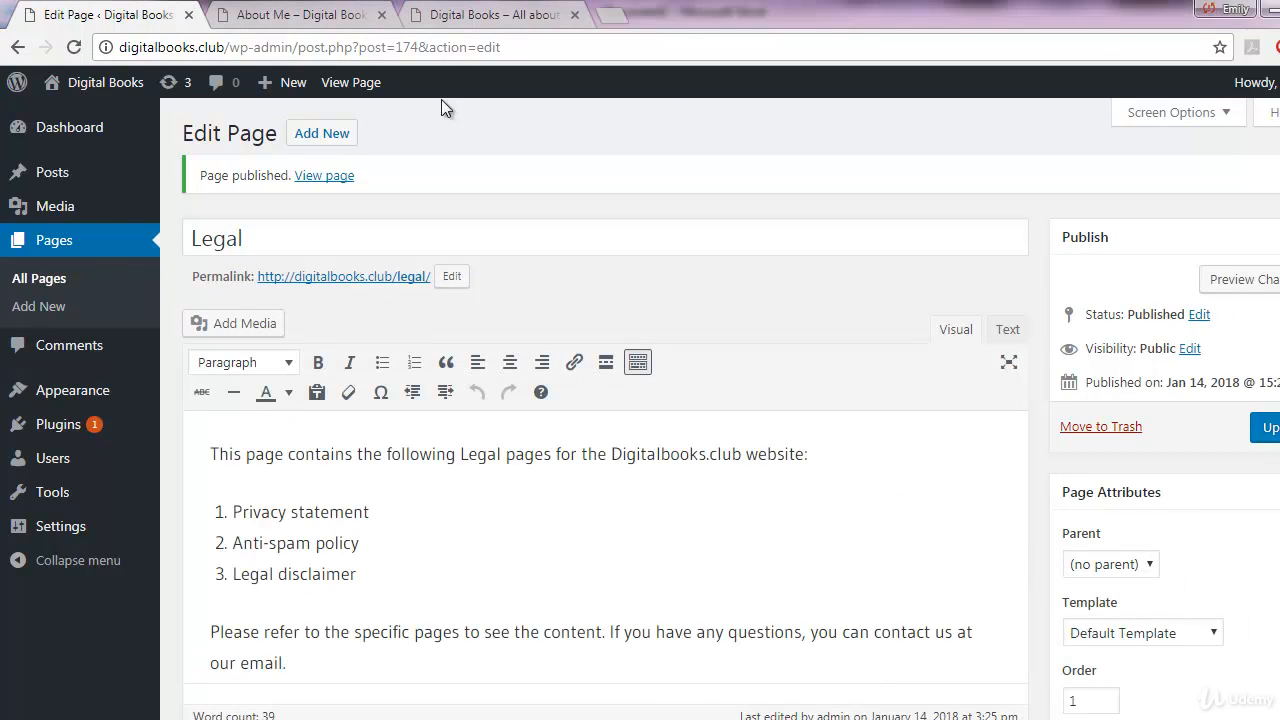
Reload the digitalbooks.club home page and check the page links in its navigation menu.
left_click(470, 18)
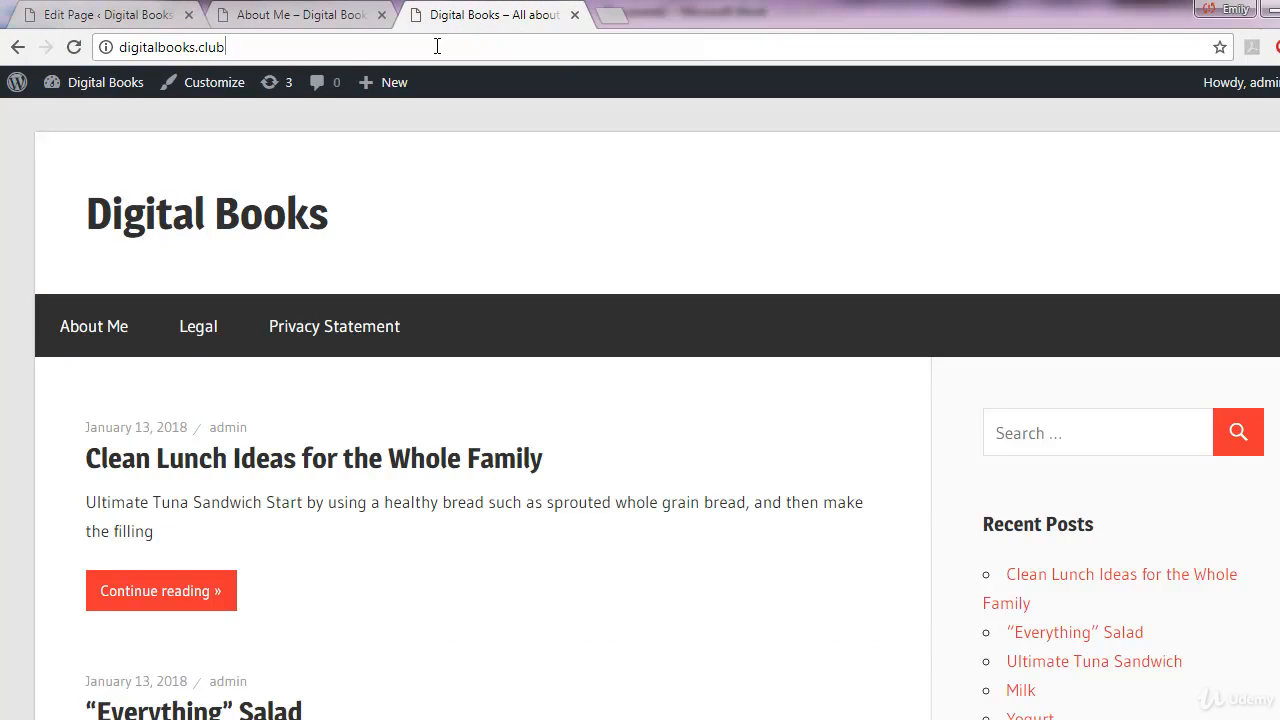
left_click(437, 46)
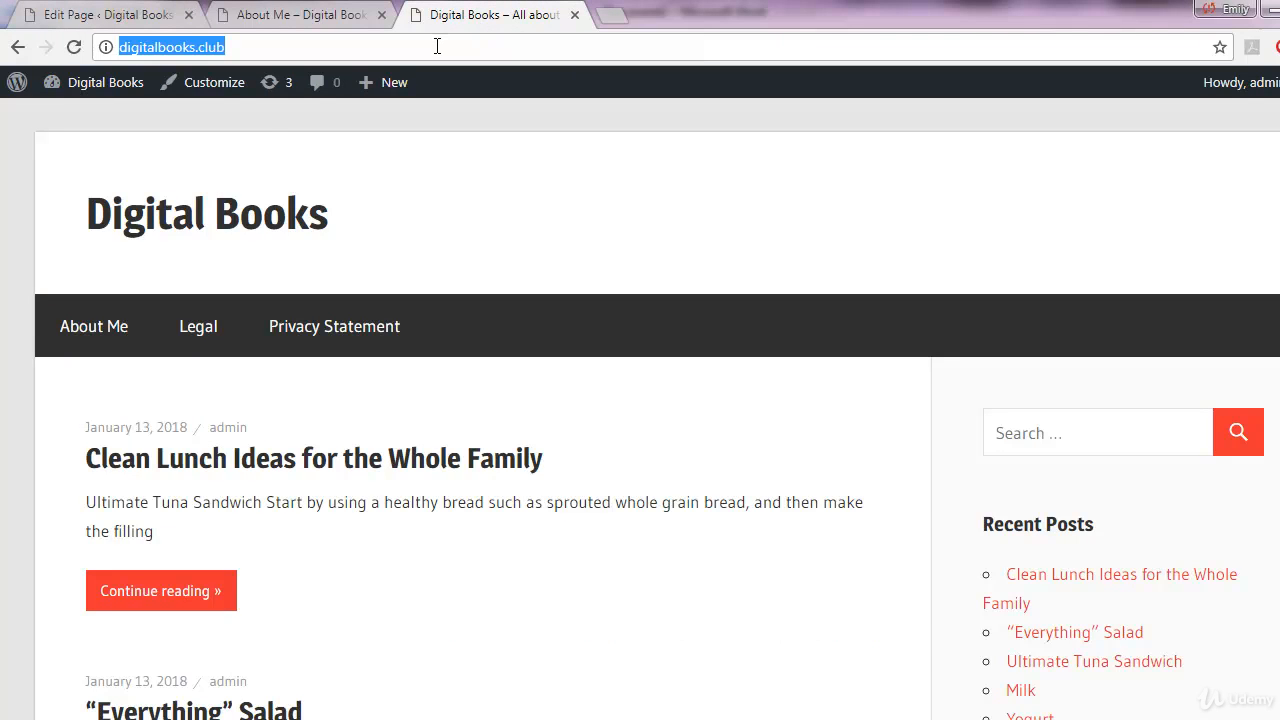
key("Return")
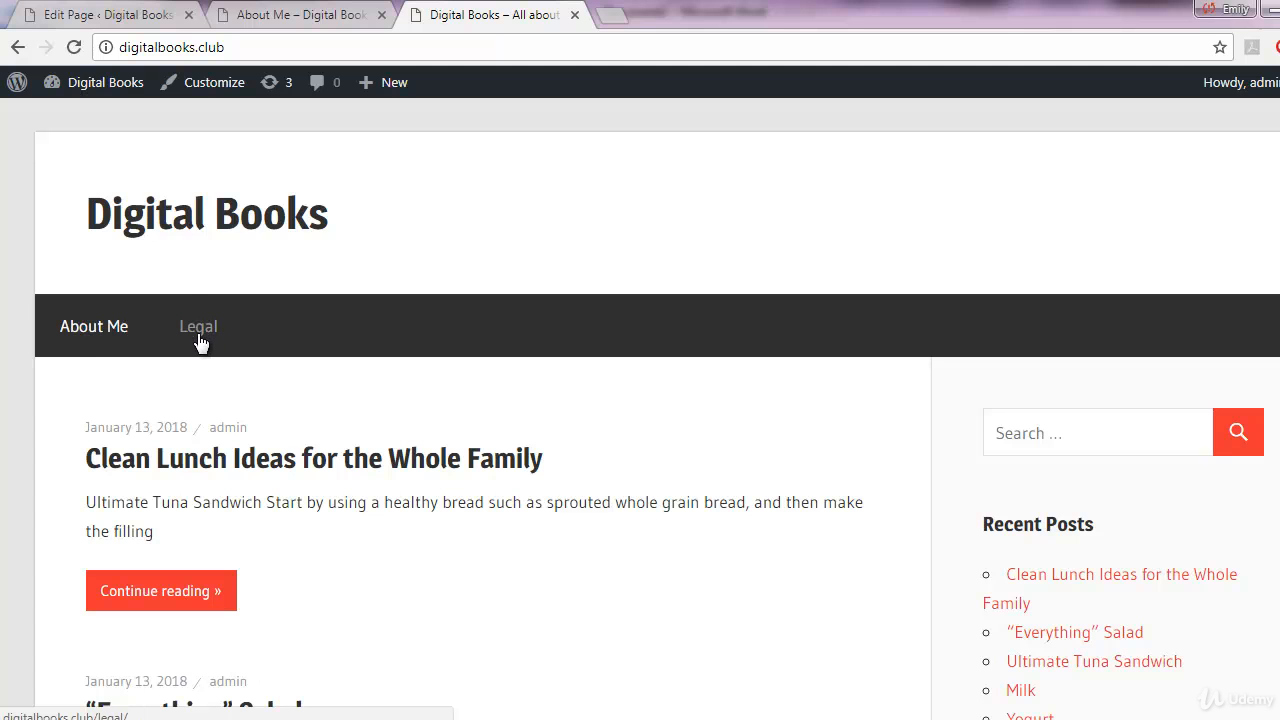
Return to the Legal page's editor and check its order setting.
left_click(66, 14)
scroll(982, 280, "down", 2)
left_click(1090, 500)
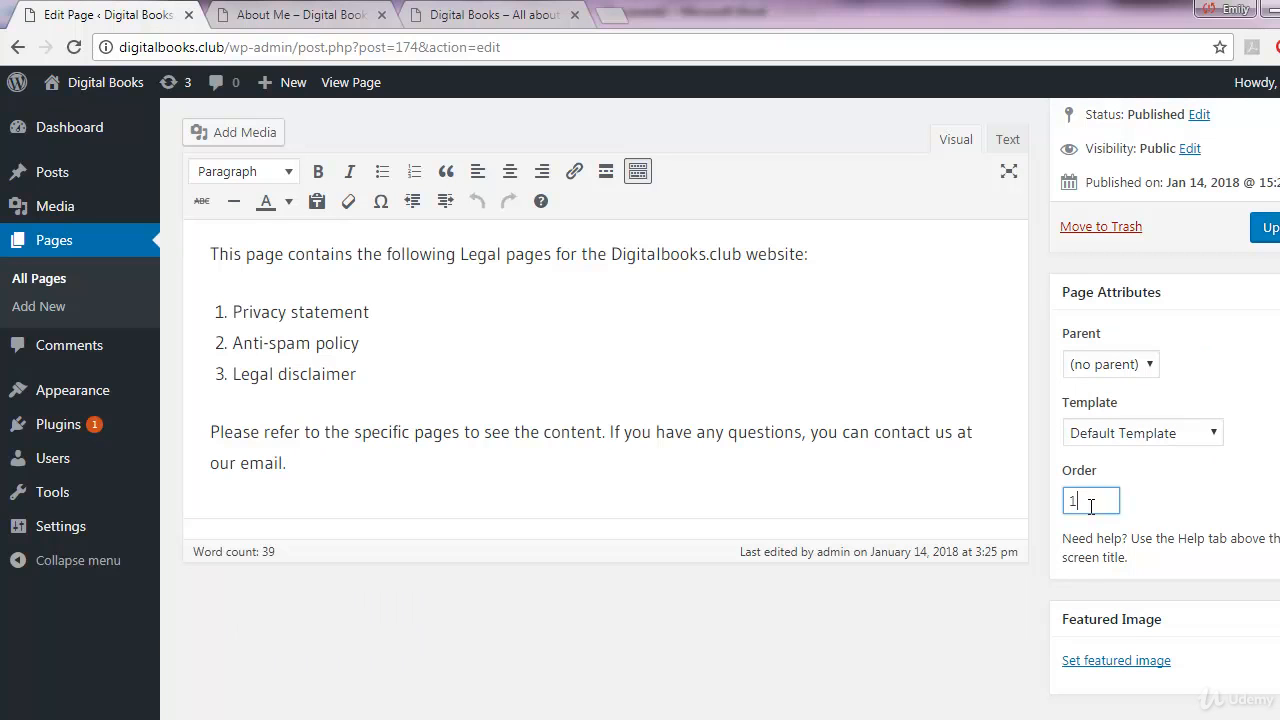
scroll(1085, 505, "up", 2)
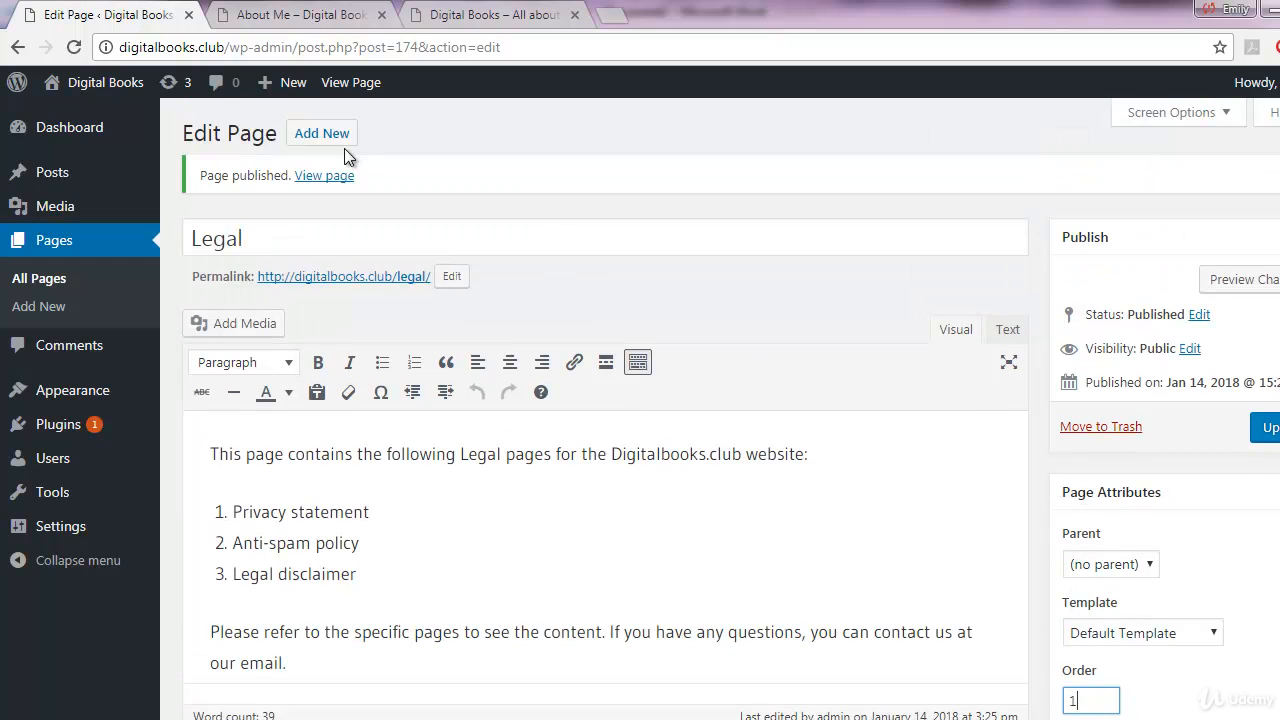
Start a new page, switch to Word and copy the whole text of the legal-disclaimer document.
left_click(310, 133)
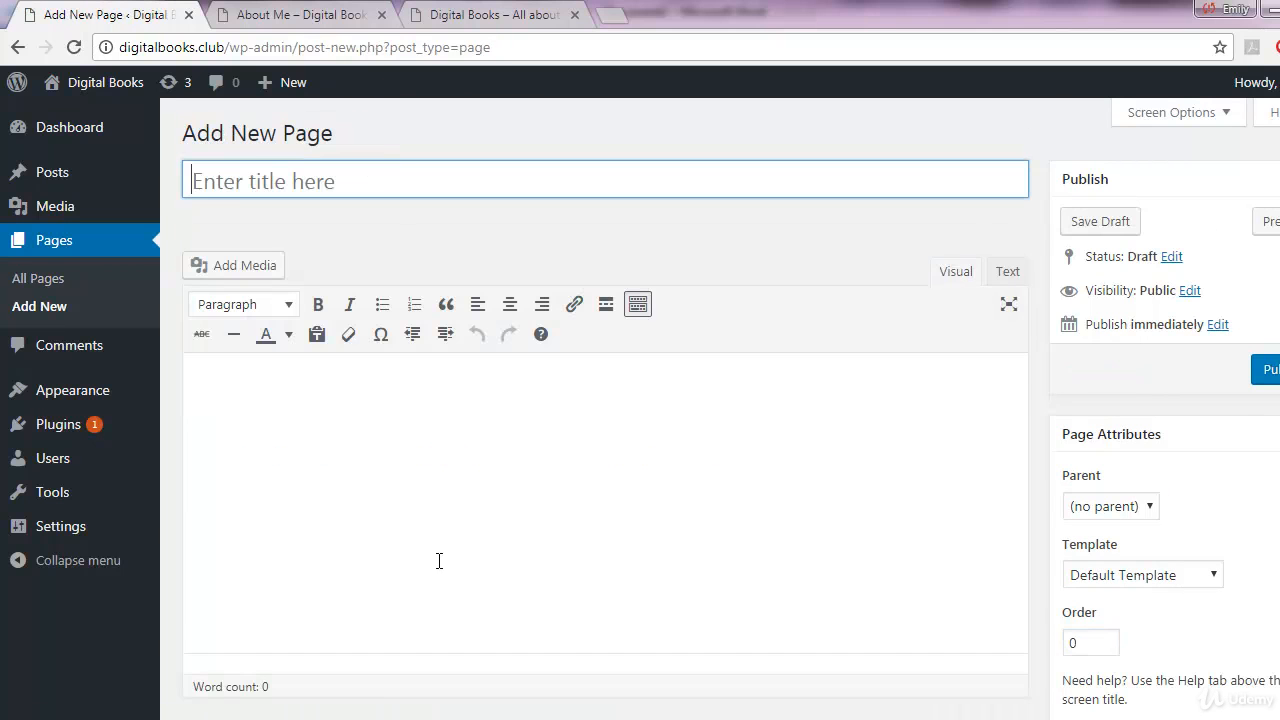
left_click(357, 694)
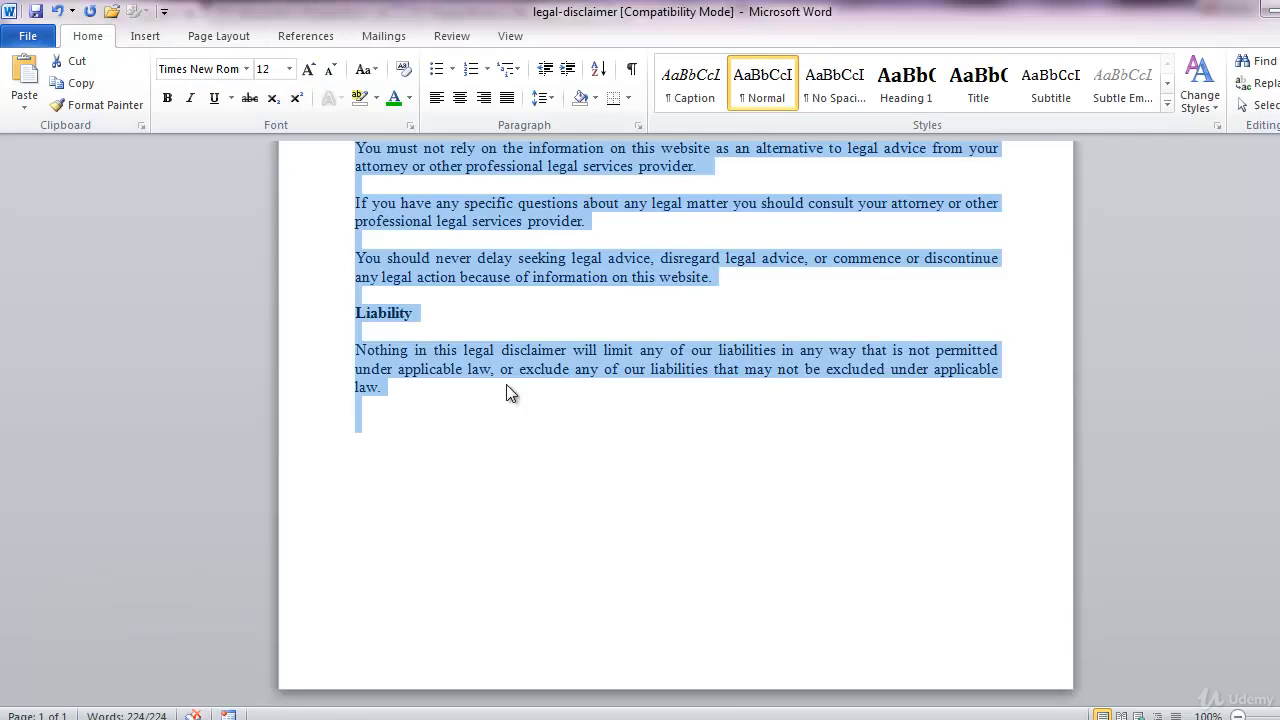
scroll(506, 384, "up", 5)
right_click(510, 340)
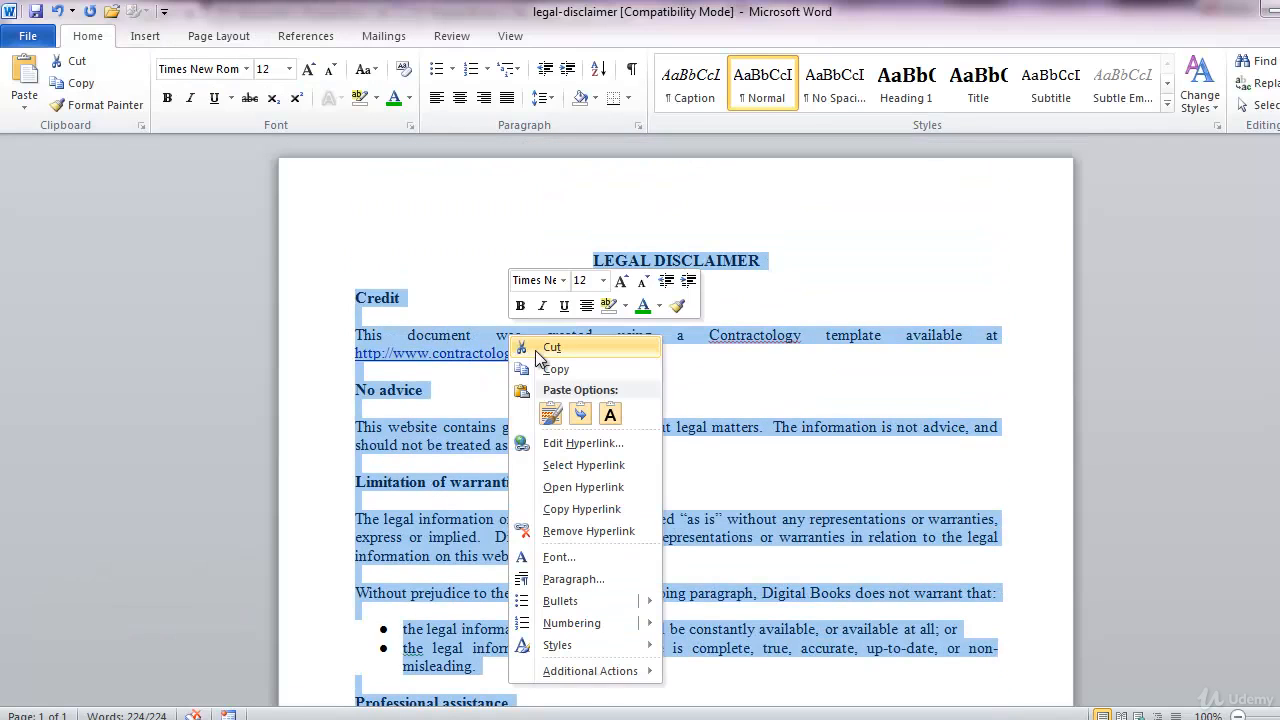
left_click(553, 372)
Return to the new page in WordPress, title it "Legal Disclaimer" and paste the copied text as its content.
key("alt+Tab")
left_click(463, 460)
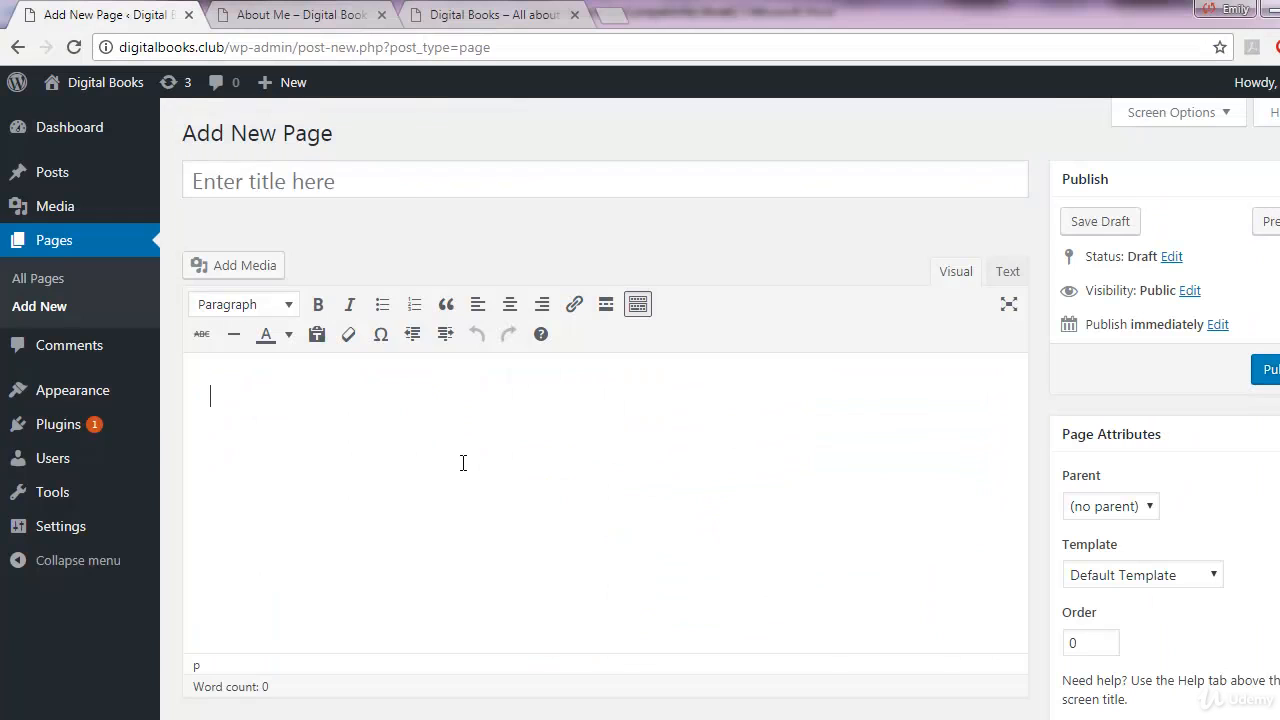
left_click(405, 177)
type("Lega")
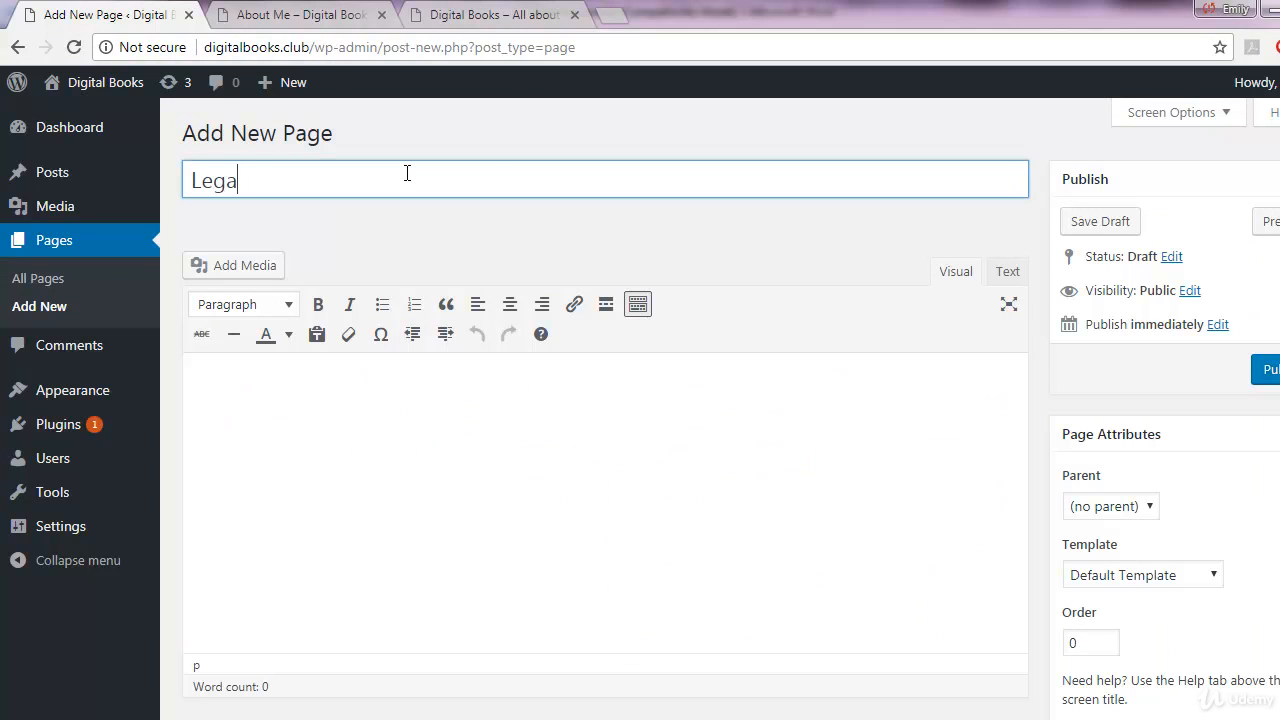
type("l Disclaimer")
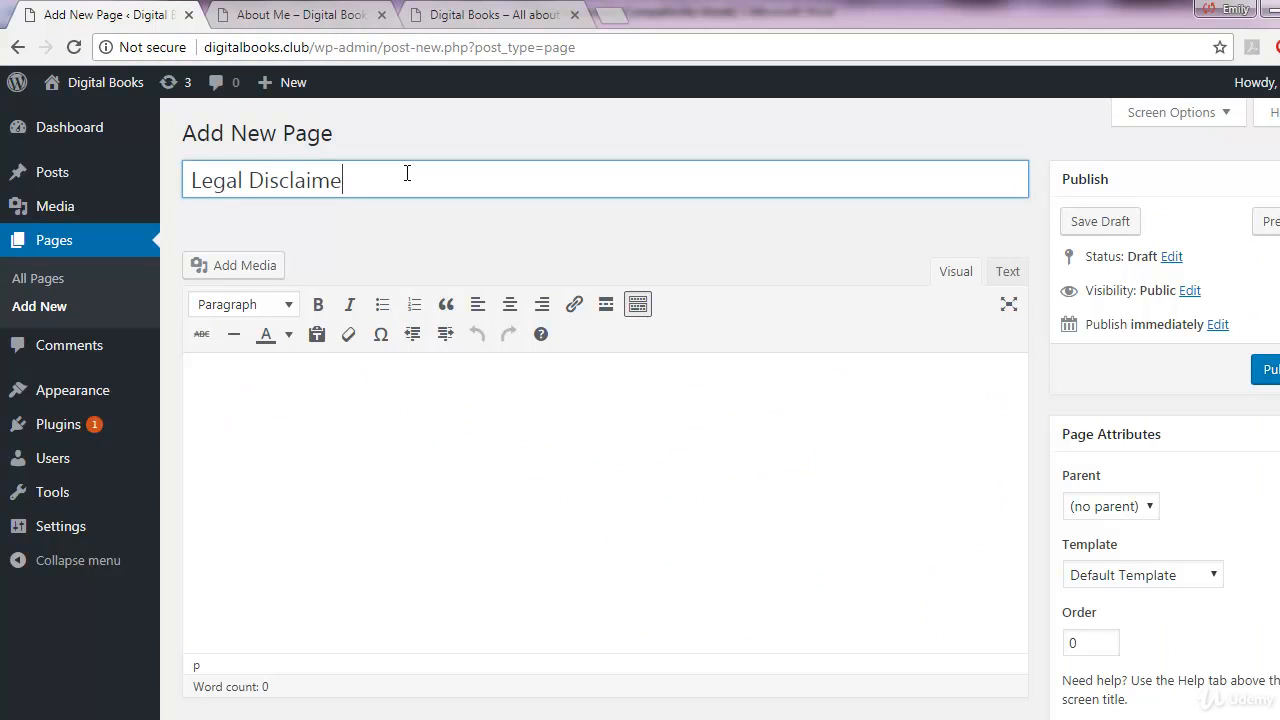
left_click(478, 457)
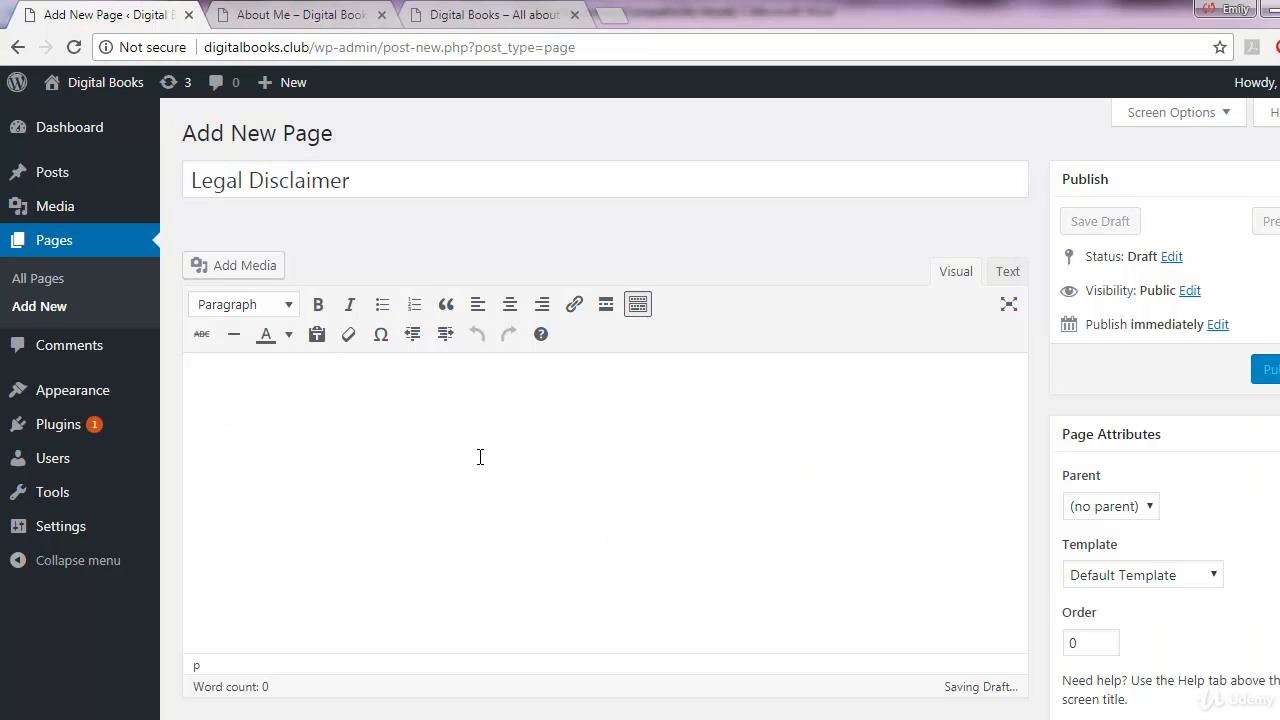
key("ctrl+v")
Make Legal the parent of the Legal Disclaimer page and publish it.
scroll(619, 415, "up", 1)
scroll(619, 414, "down", 3)
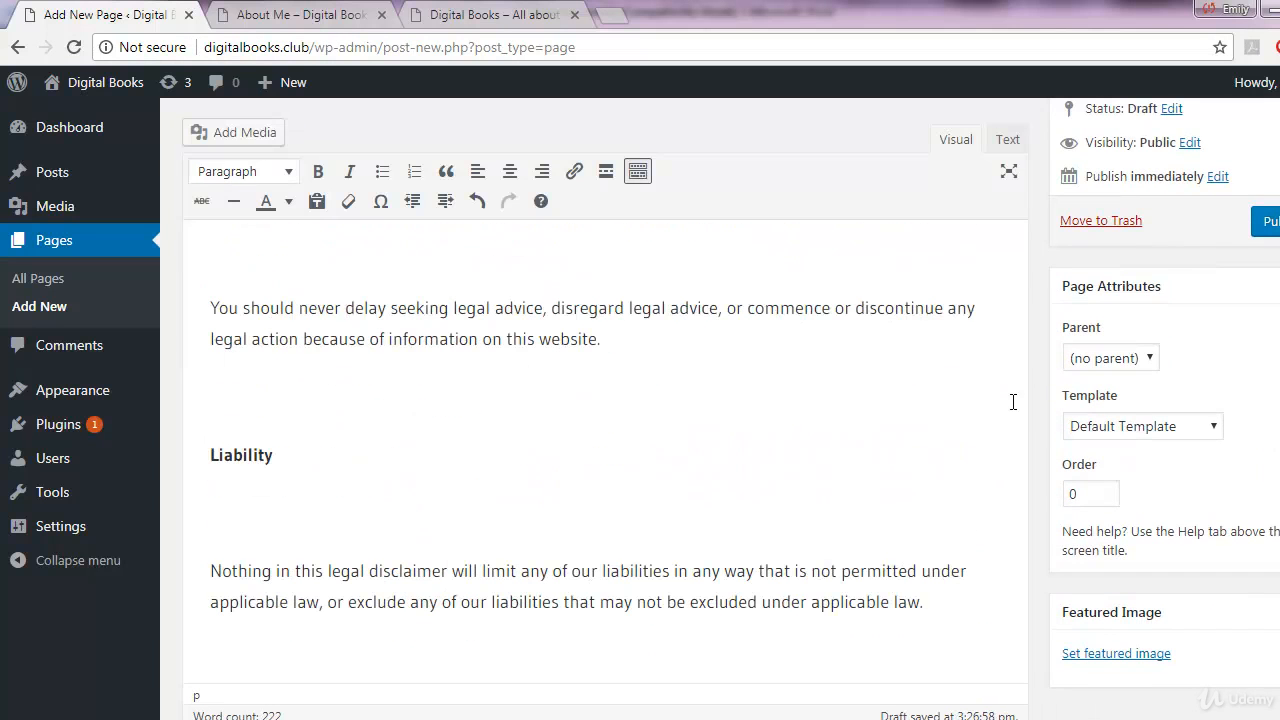
left_click(1097, 360)
left_click(1098, 424)
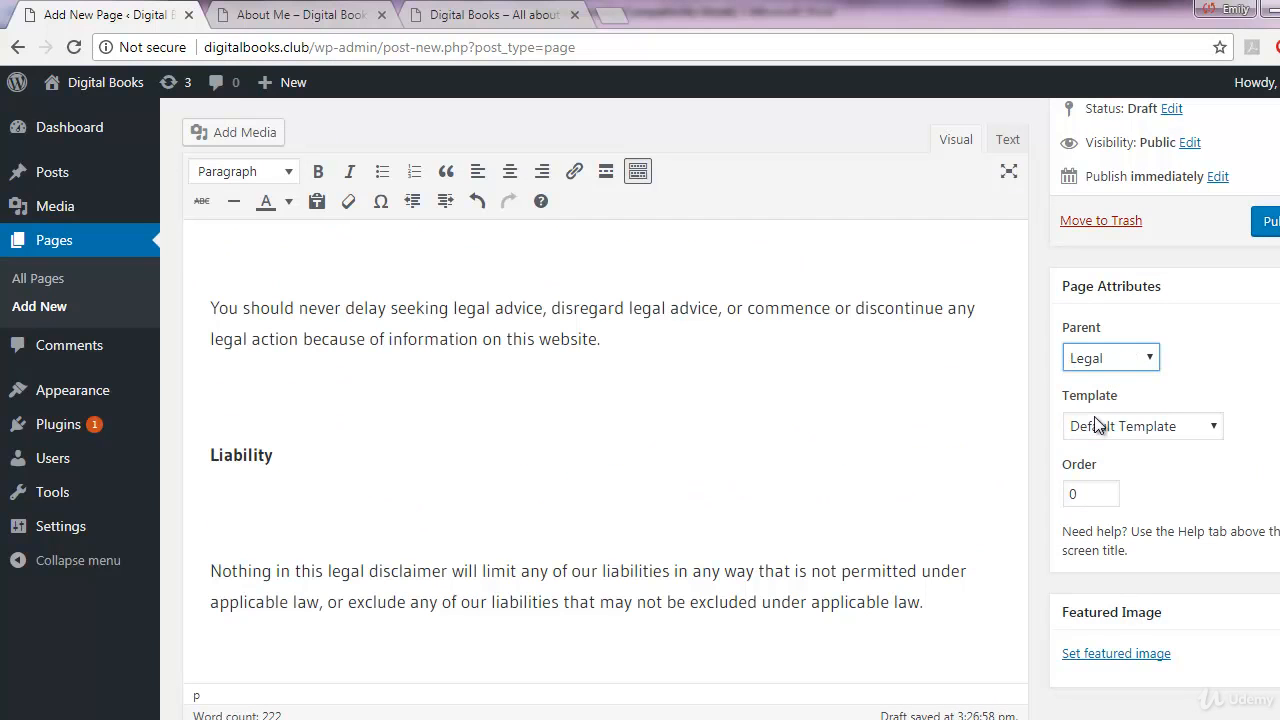
left_click(1265, 228)
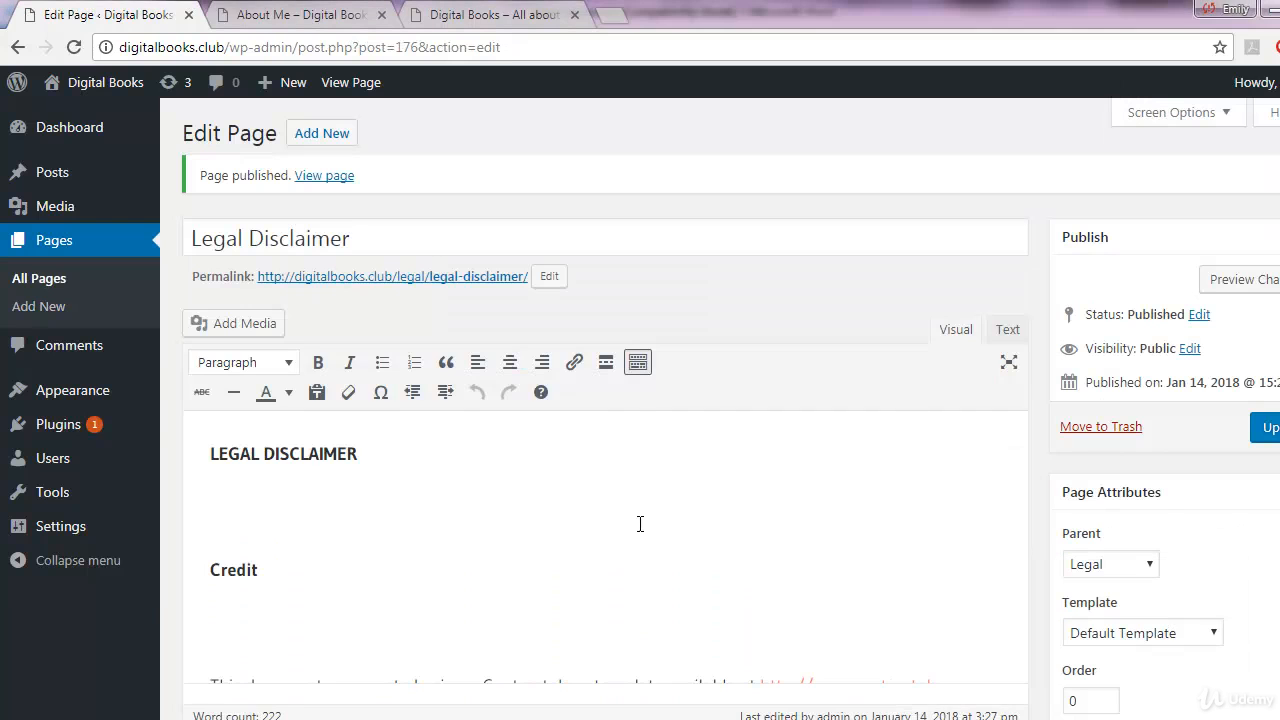
Start another new page, switch to Word and copy the whole text of the privacy-statement document.
left_click(322, 134)
mouse_move(565, 719)
left_click(543, 698)
scroll(549, 651, "up", 10)
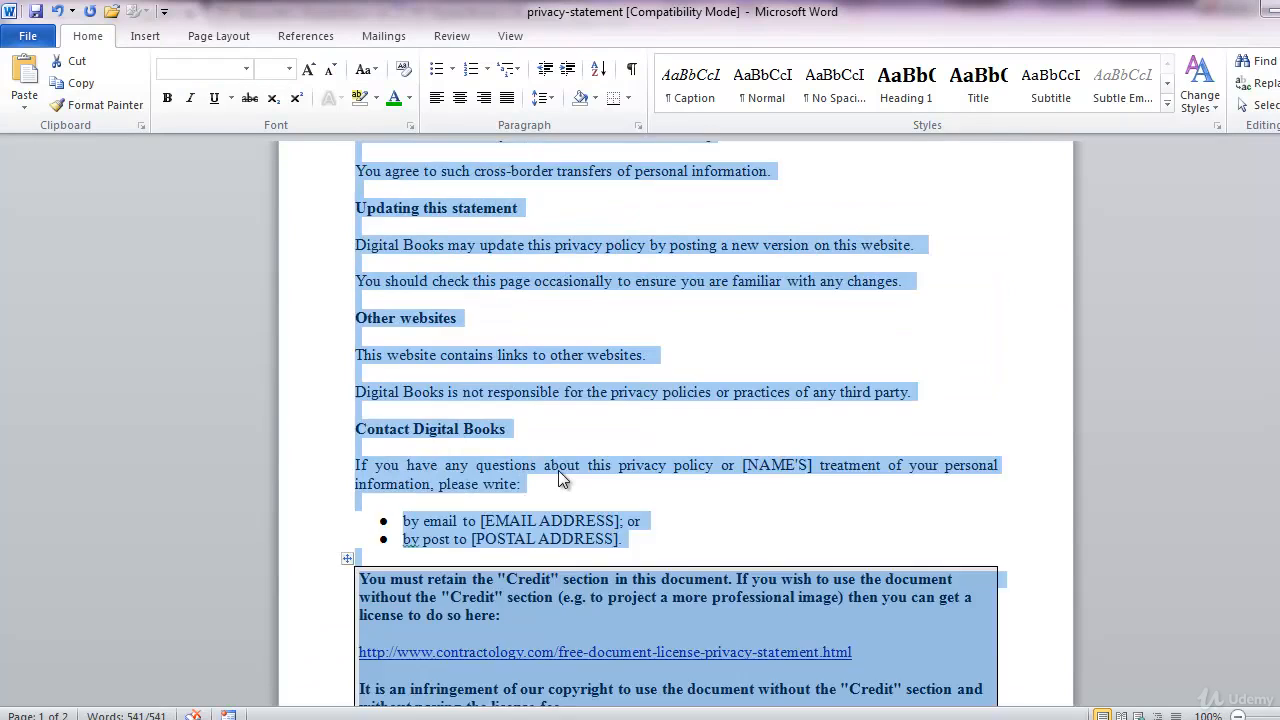
right_click(471, 328)
left_click(507, 364)
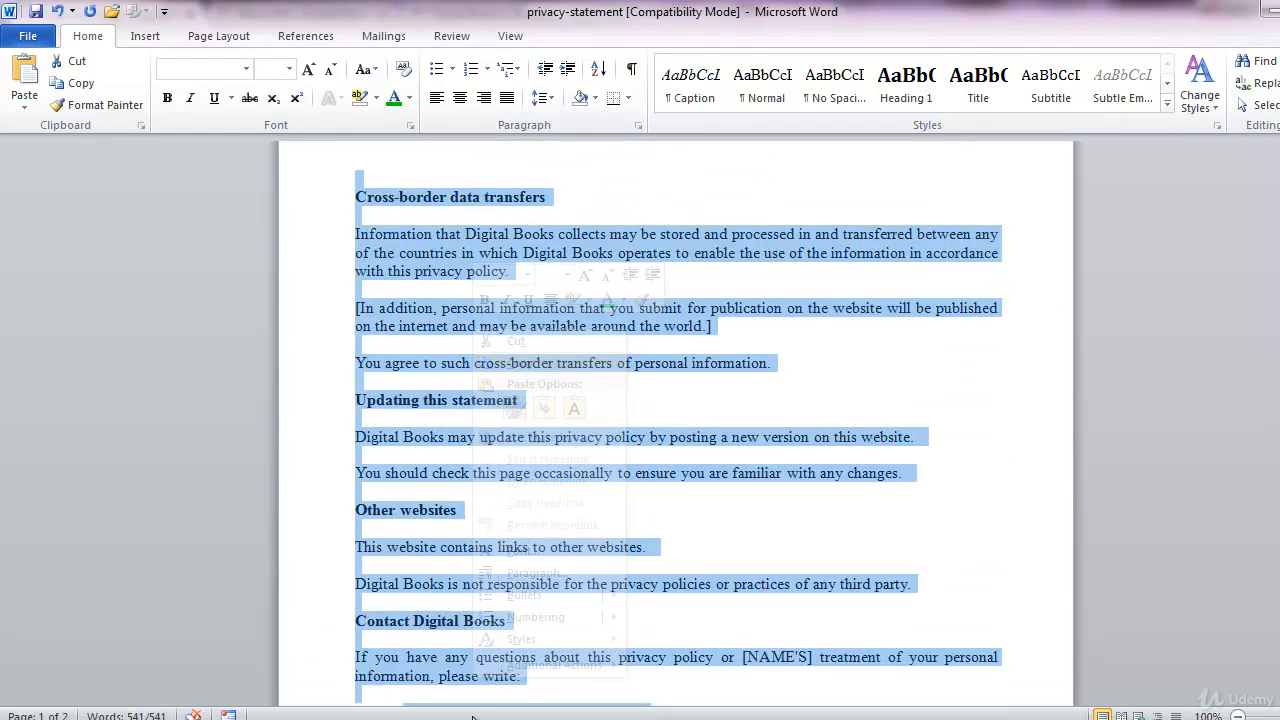
Back in WordPress, title the new page "Privacy Statement" and paste the copied text into its body.
key("alt+Tab")
type("Pr")
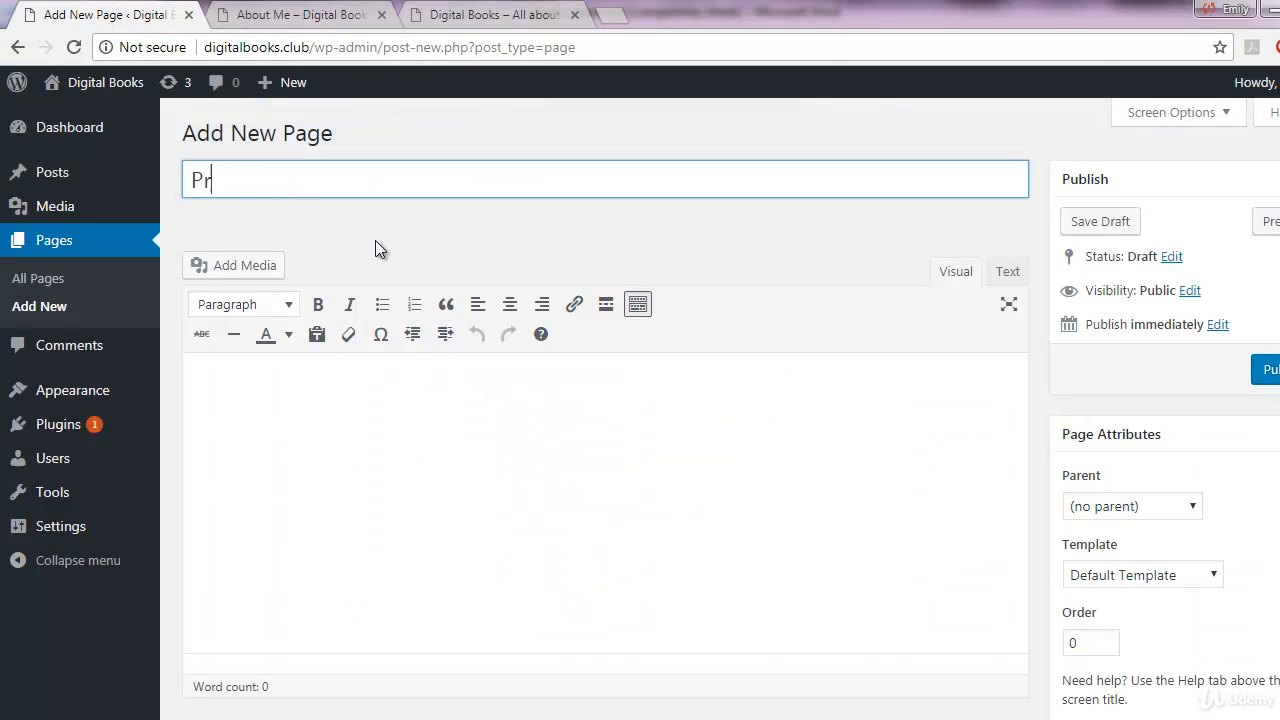
type("ivacy Statement")
left_click(357, 388)
key("ctrl+v")
Set the Privacy Statement page's parent to Legal and its order to 1.
scroll(683, 409, "up", 10)
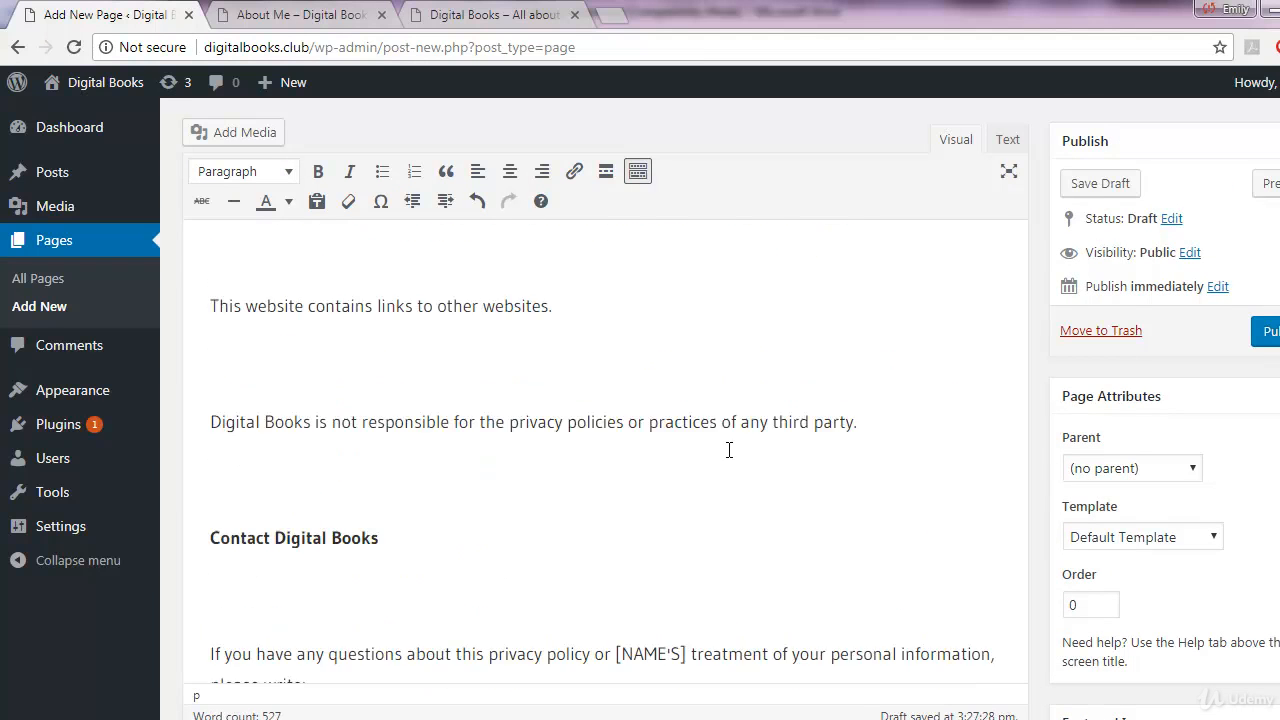
left_click(1125, 470)
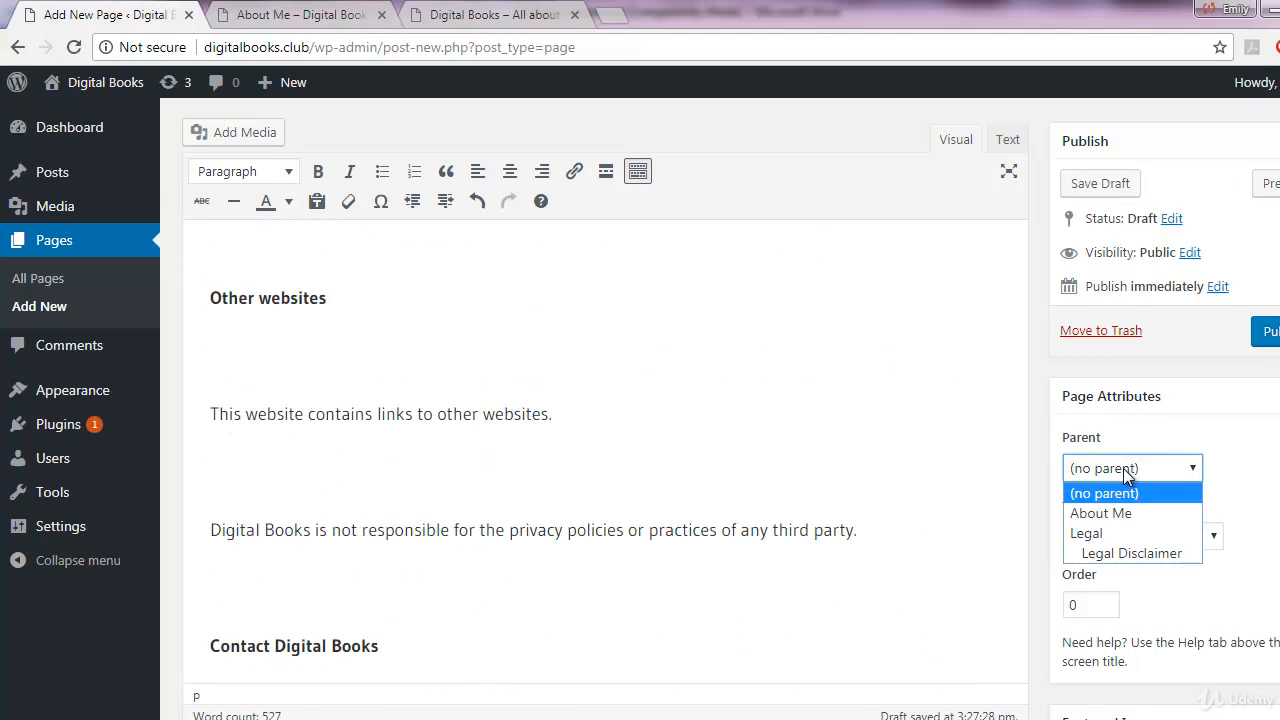
left_click(1124, 538)
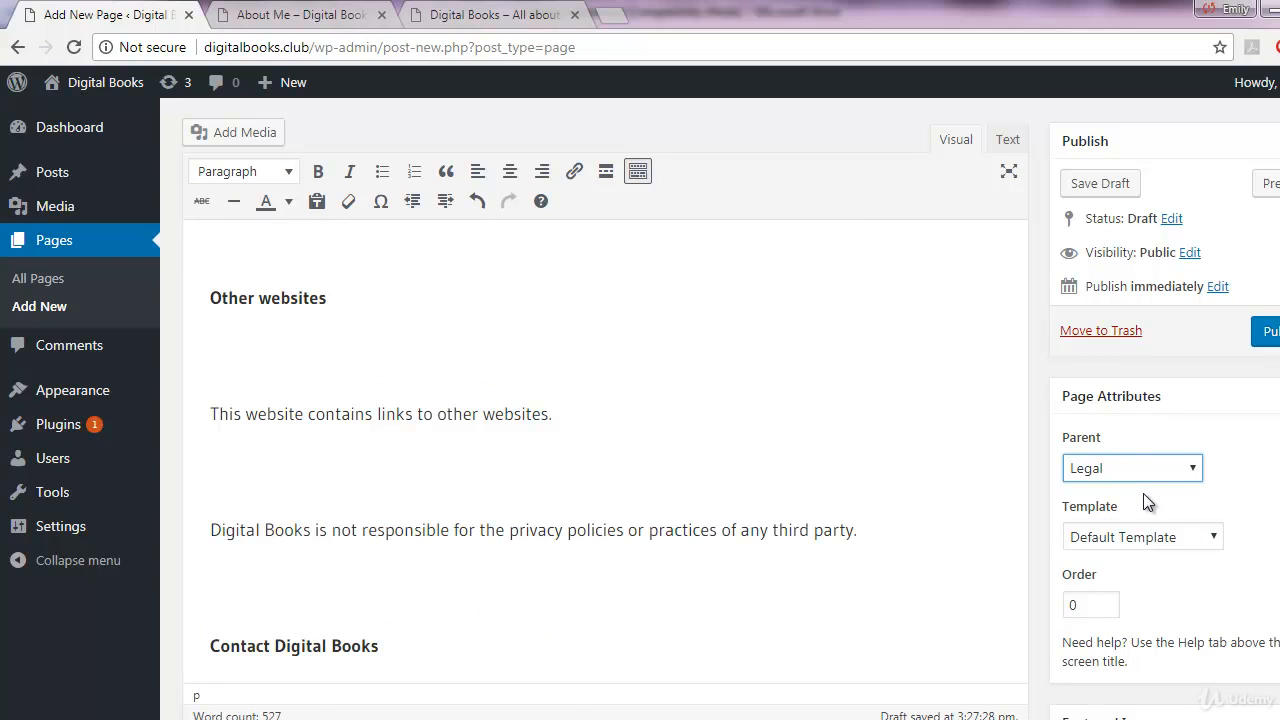
left_click(1100, 605)
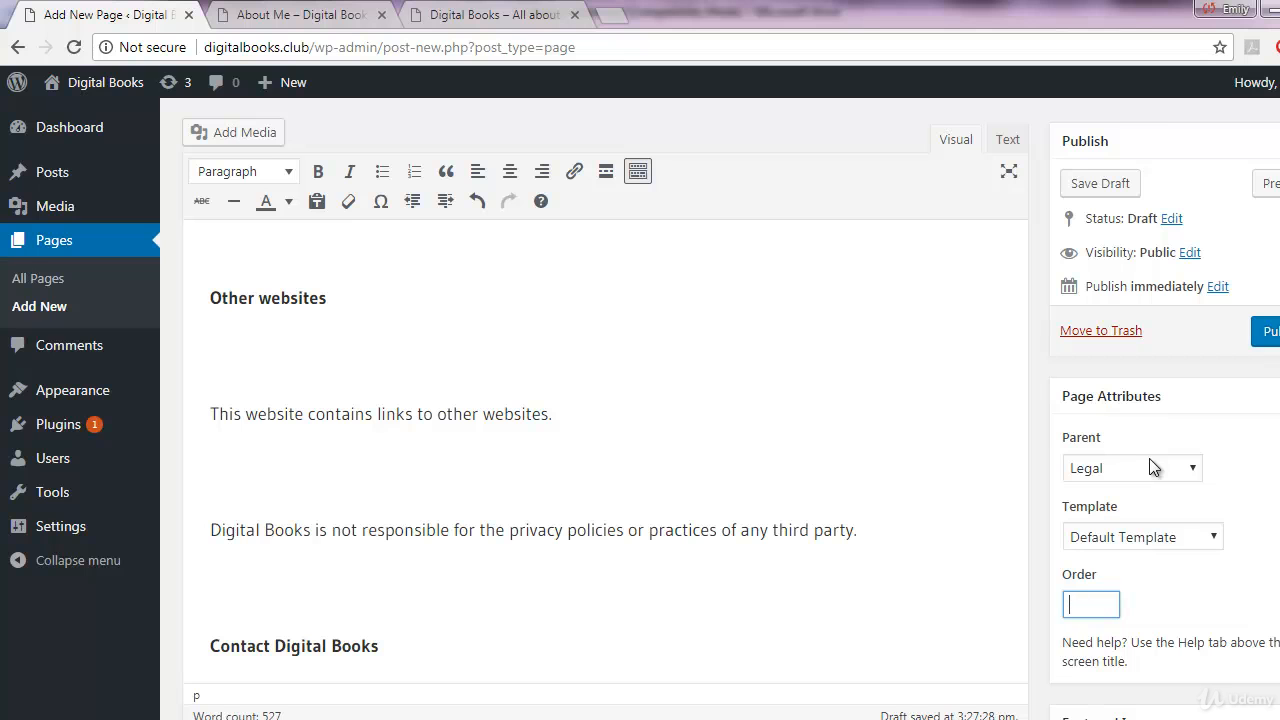
type("1")
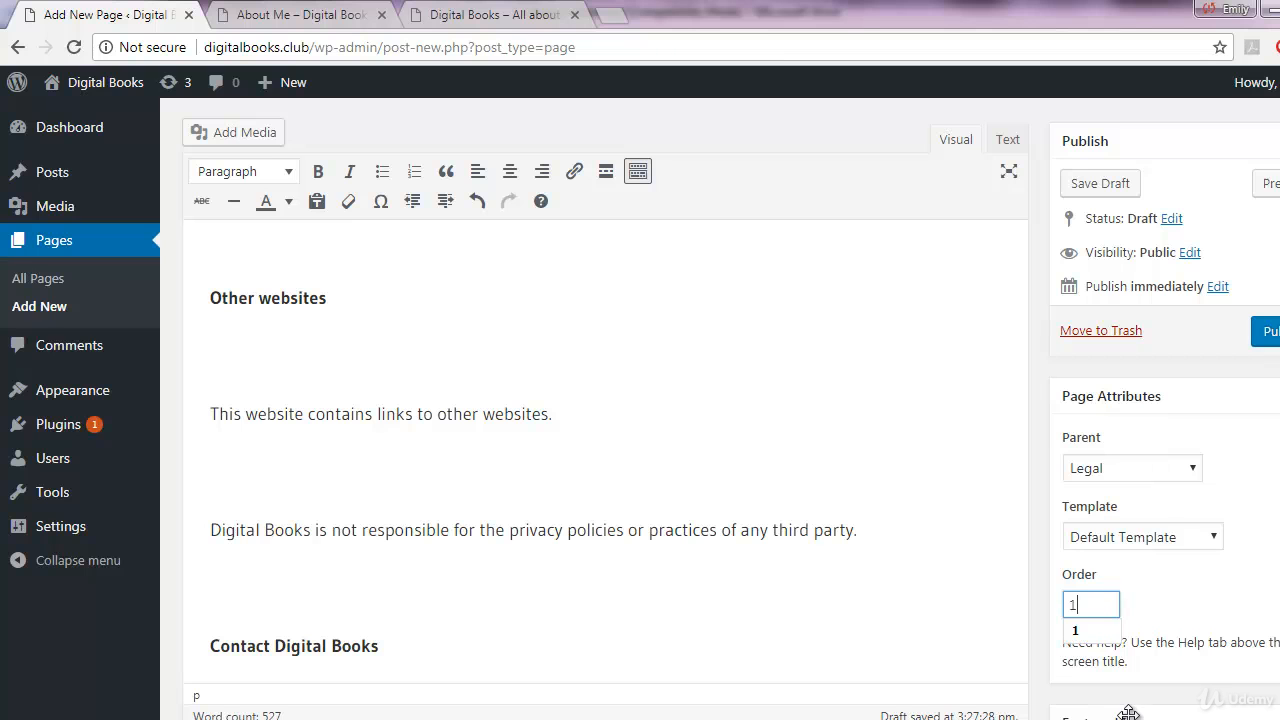
left_click(1123, 468)
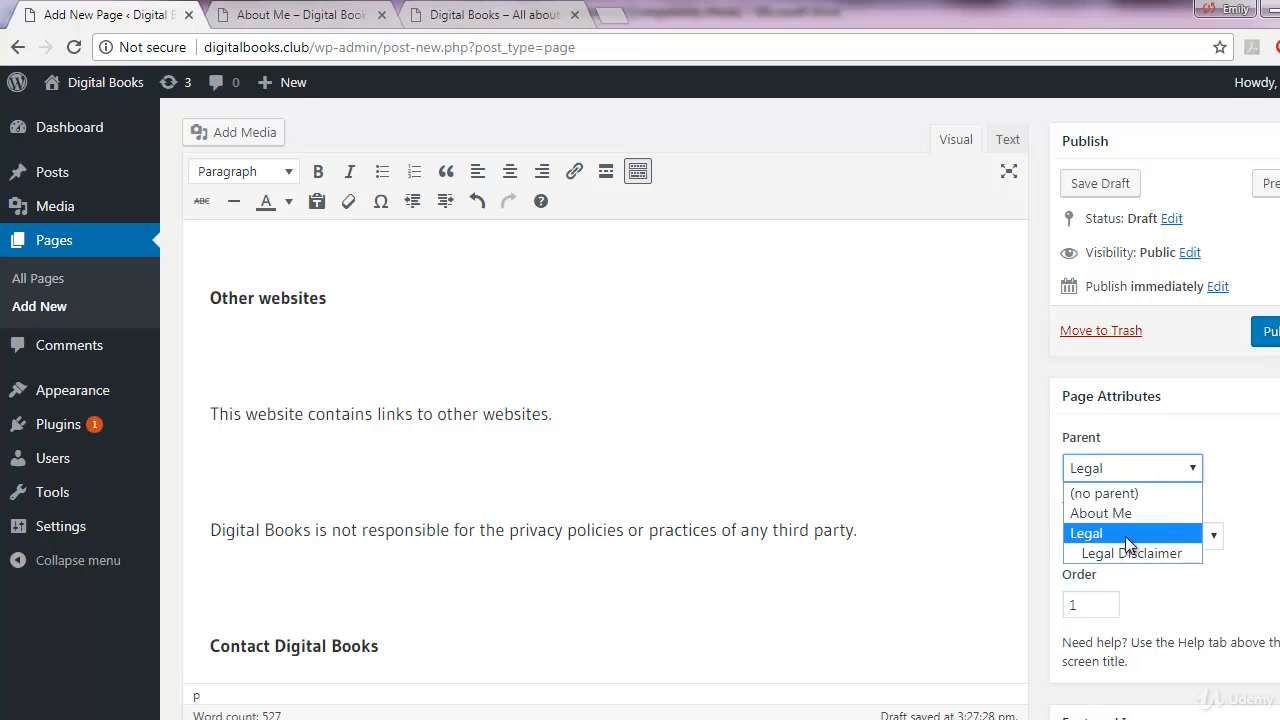
left_click(1262, 468)
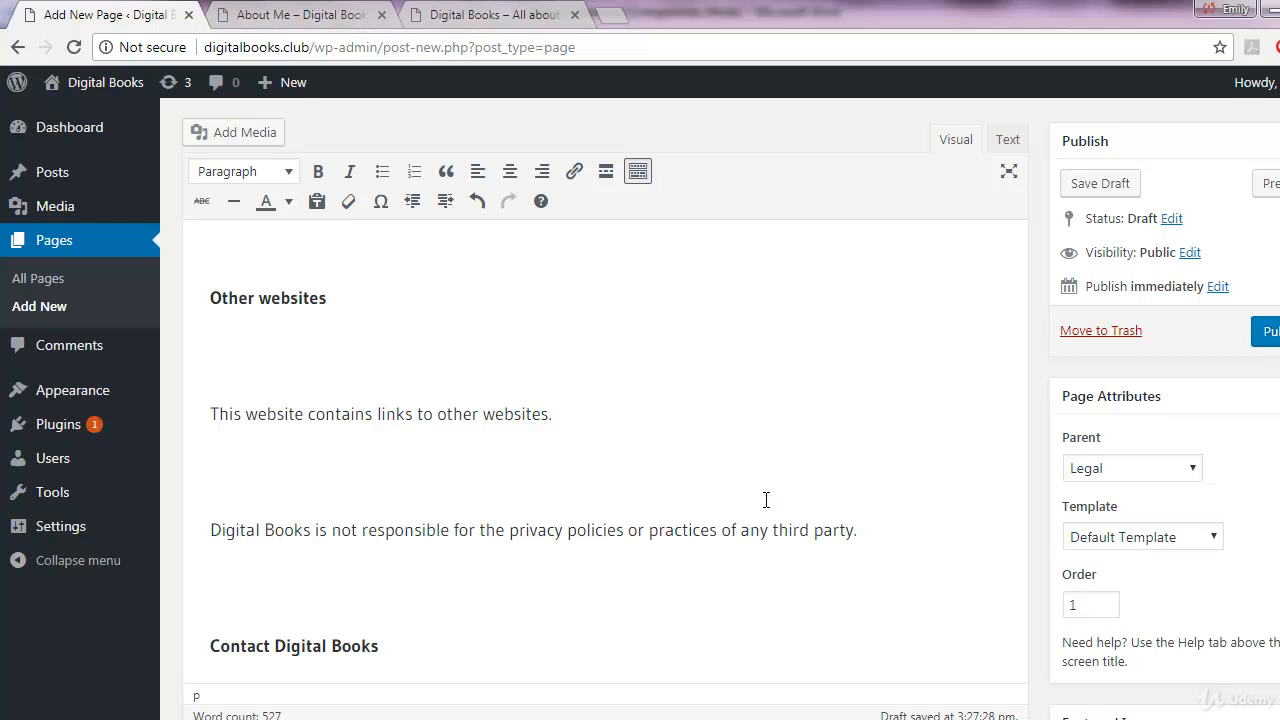
Publish the Privacy Statement page.
left_click(1082, 601)
left_click(1262, 331)
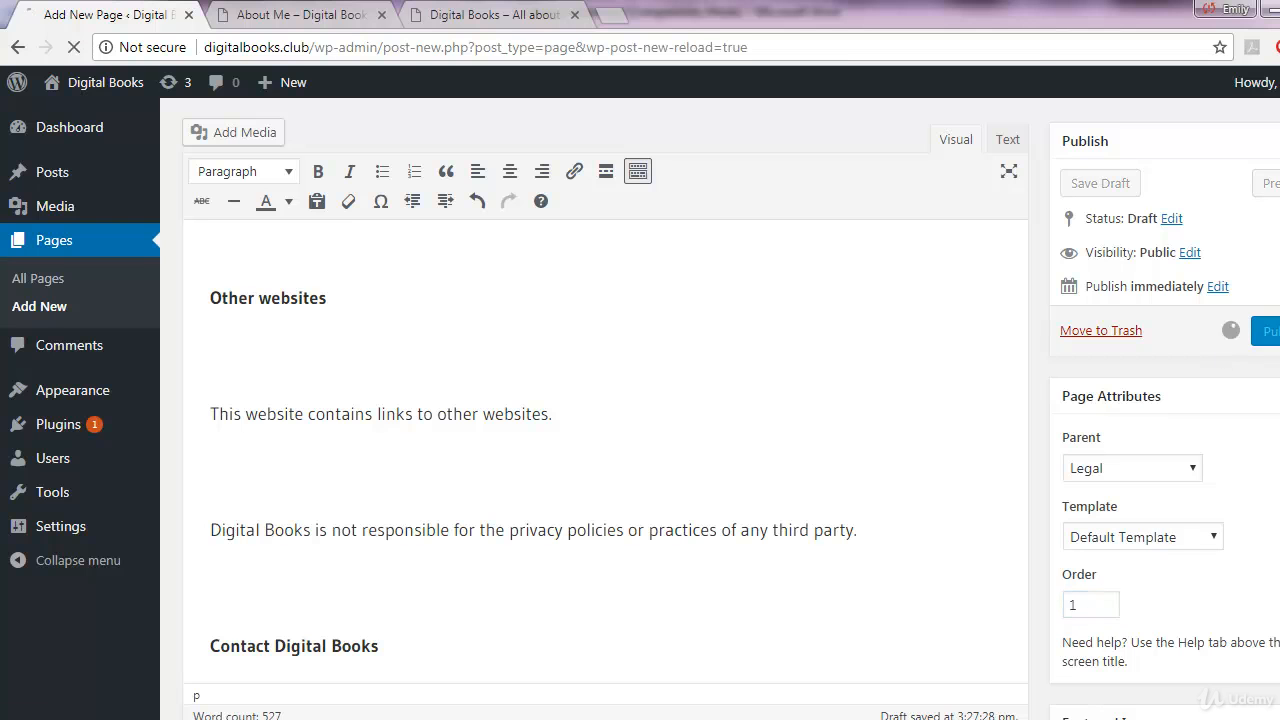
scroll(795, 452, "up", 12)
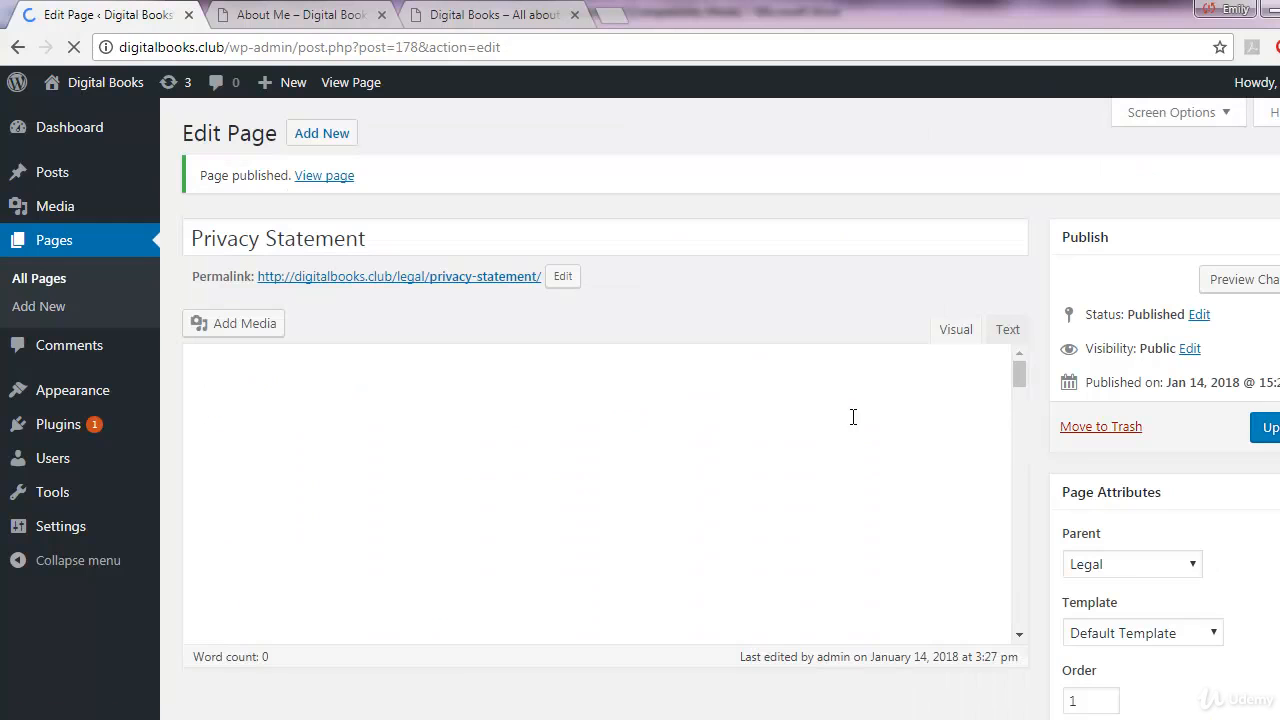
Start one more new page, switch to Word and copy the selected text of the anti-spam-policy document.
left_click(333, 140)
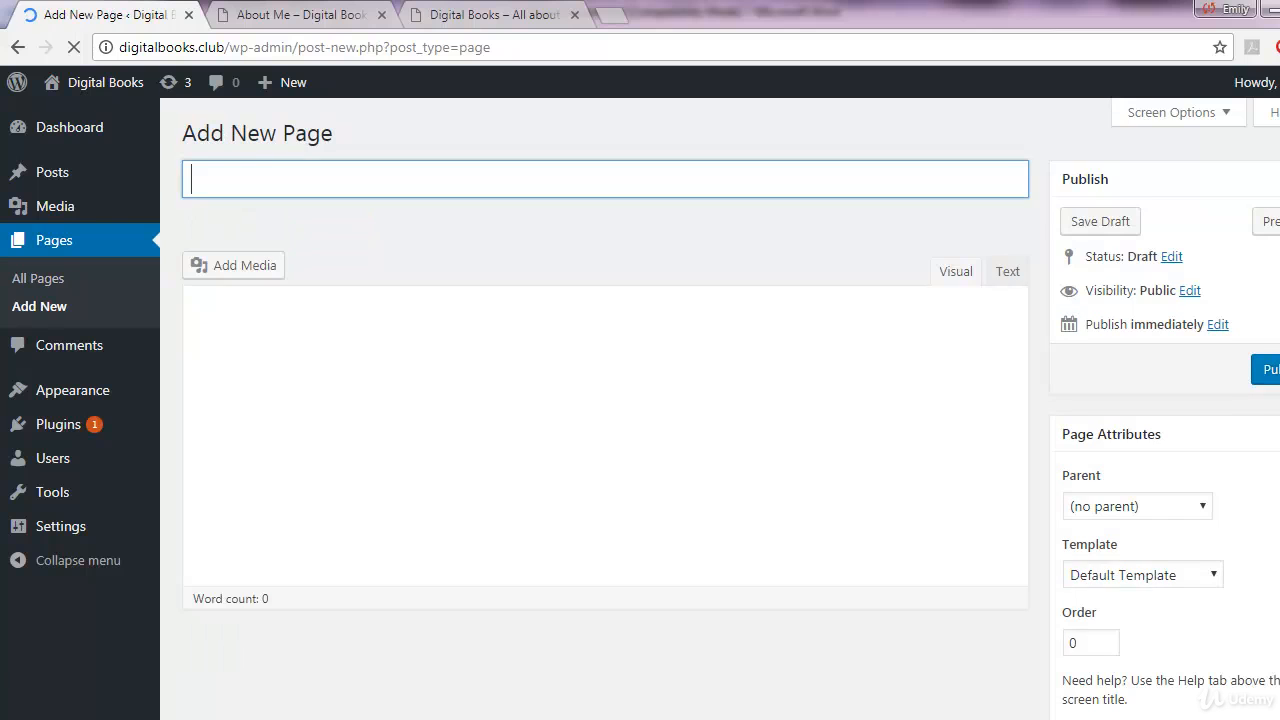
mouse_move(272, 719)
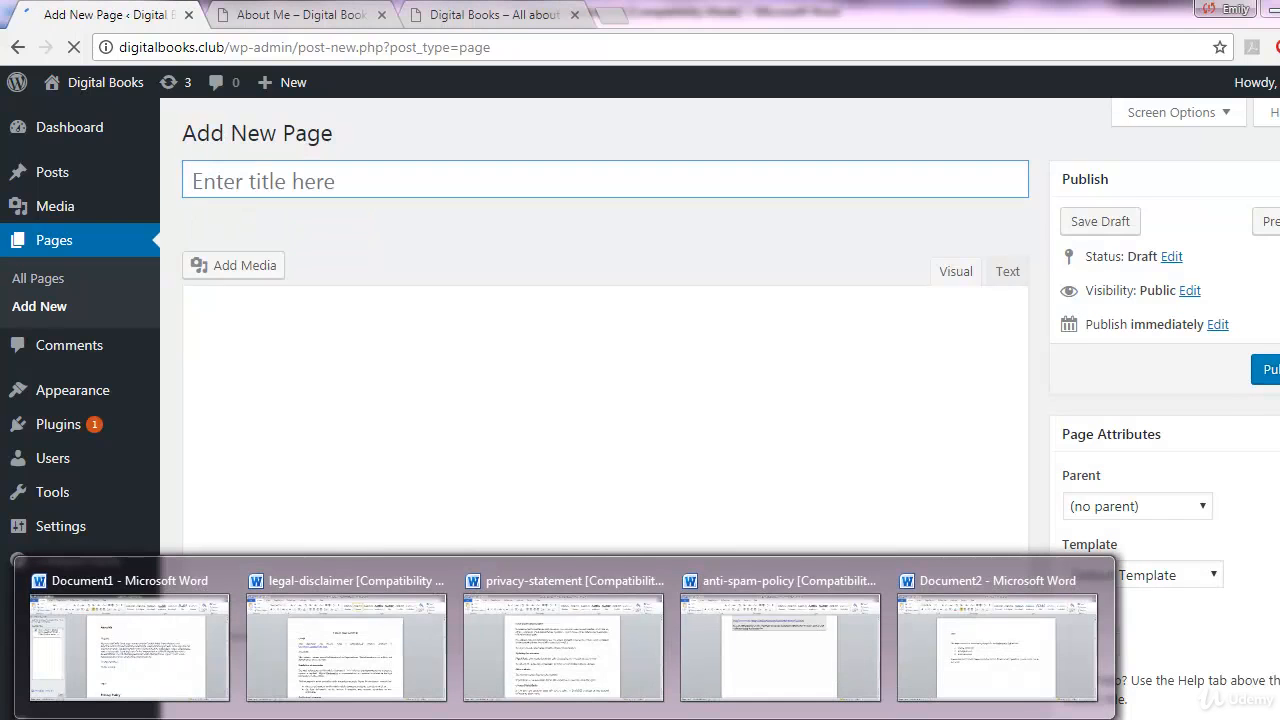
left_click(729, 654)
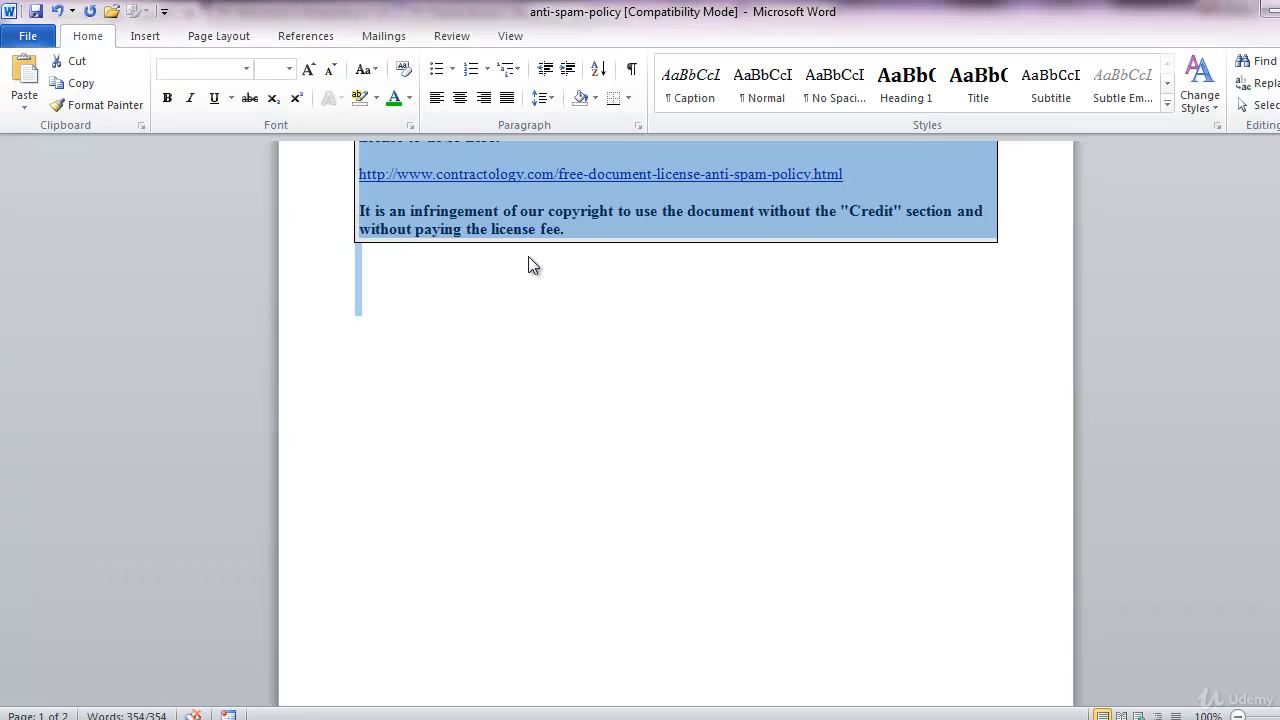
right_click(552, 203)
left_click(600, 240)
Switch back to WordPress, title the new page "Anti spam policy" and paste the copied text into its body.
key("alt+Tab")
left_click(403, 164)
type("Anti spam policy")
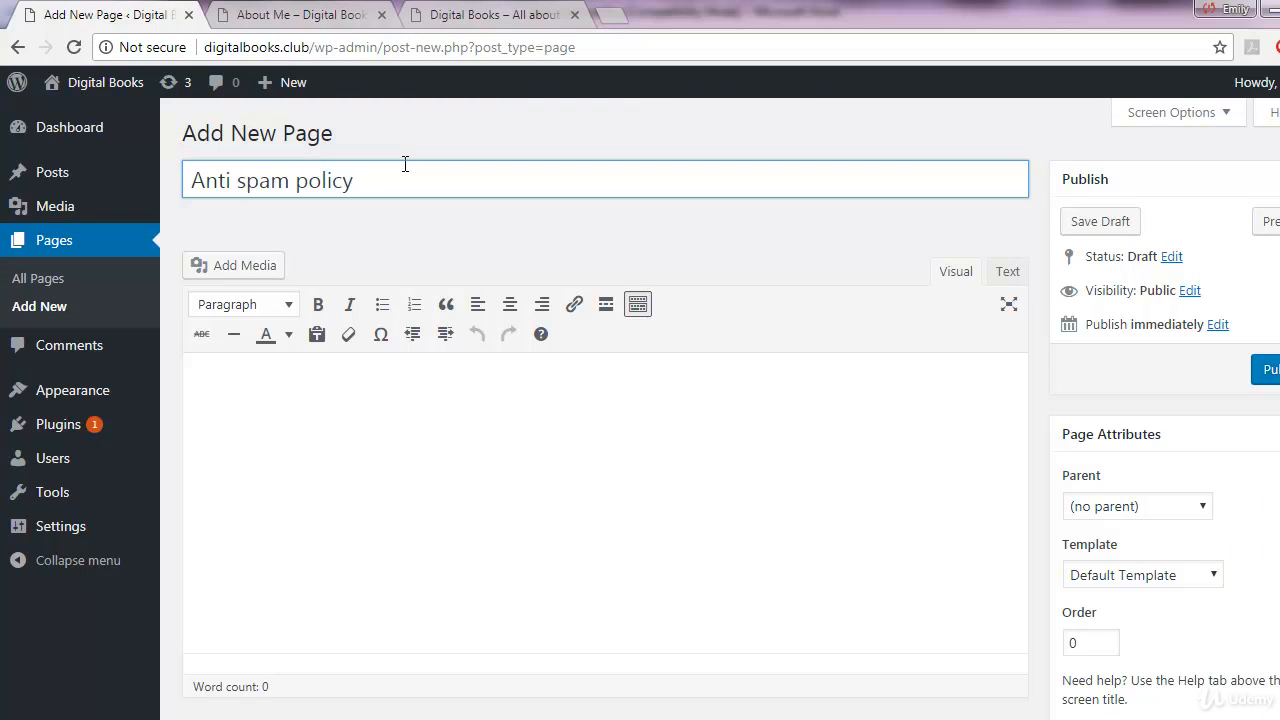
left_click(400, 417)
key("ctrl+v")
Set the Anti spam policy page's parent to Legal and its order to 2.
scroll(466, 417, "up", 10)
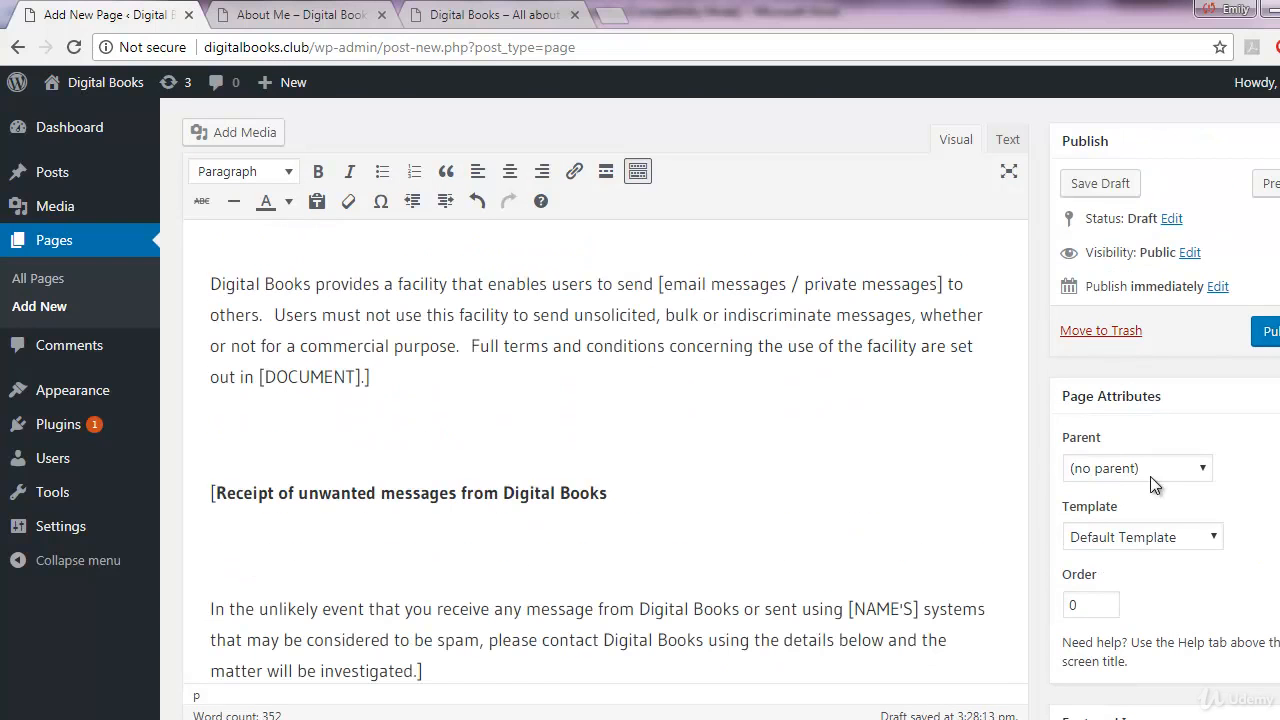
scroll(1206, 461, "down", 1)
left_click(1147, 372)
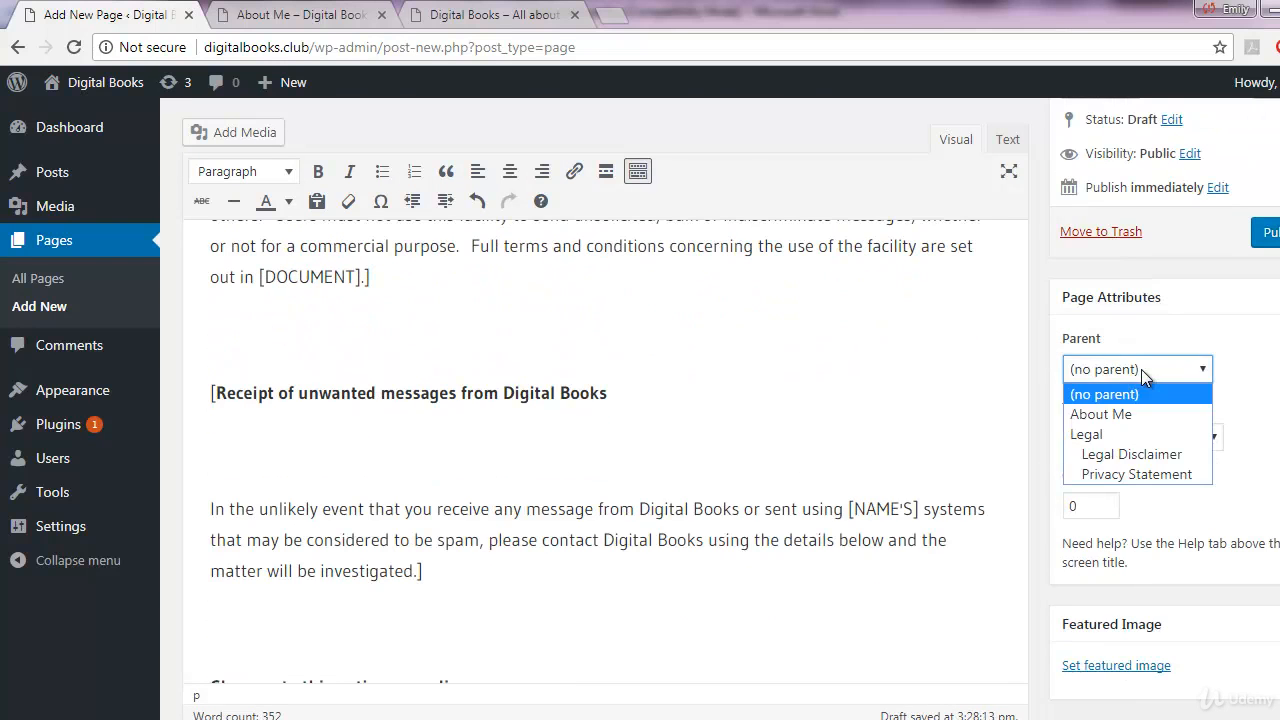
left_click(1120, 434)
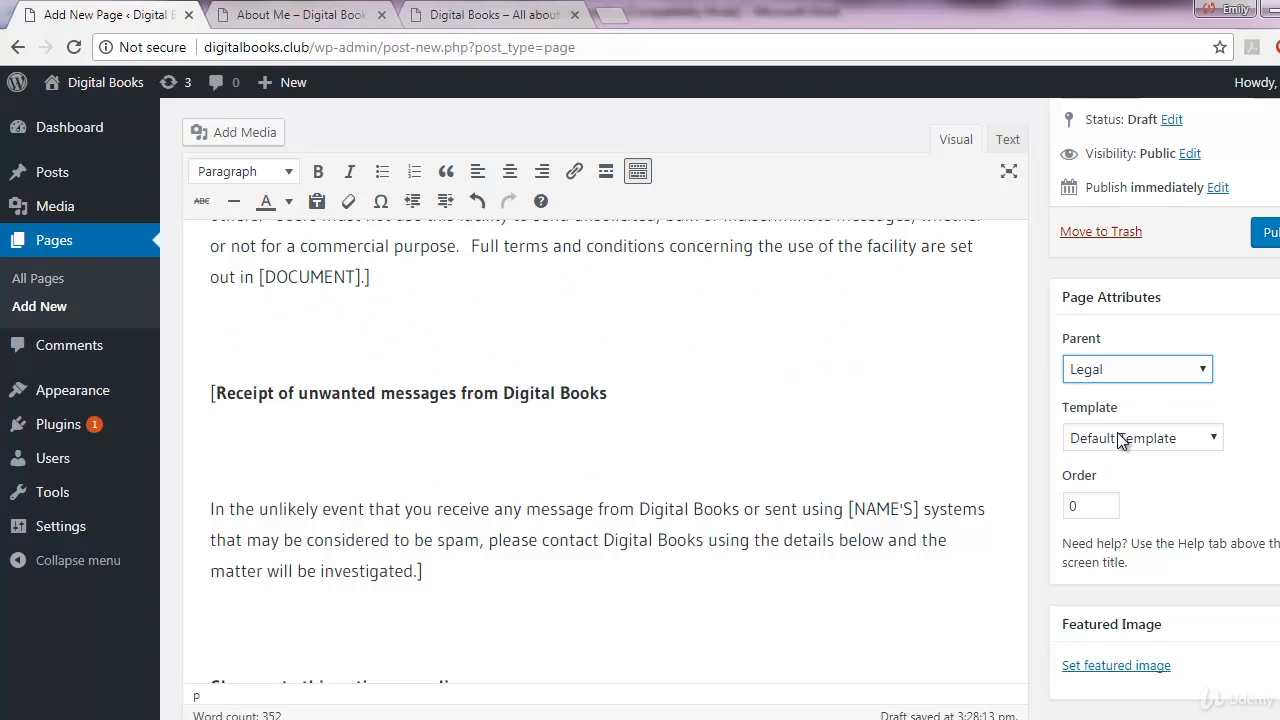
double_click(1093, 499)
type("2")
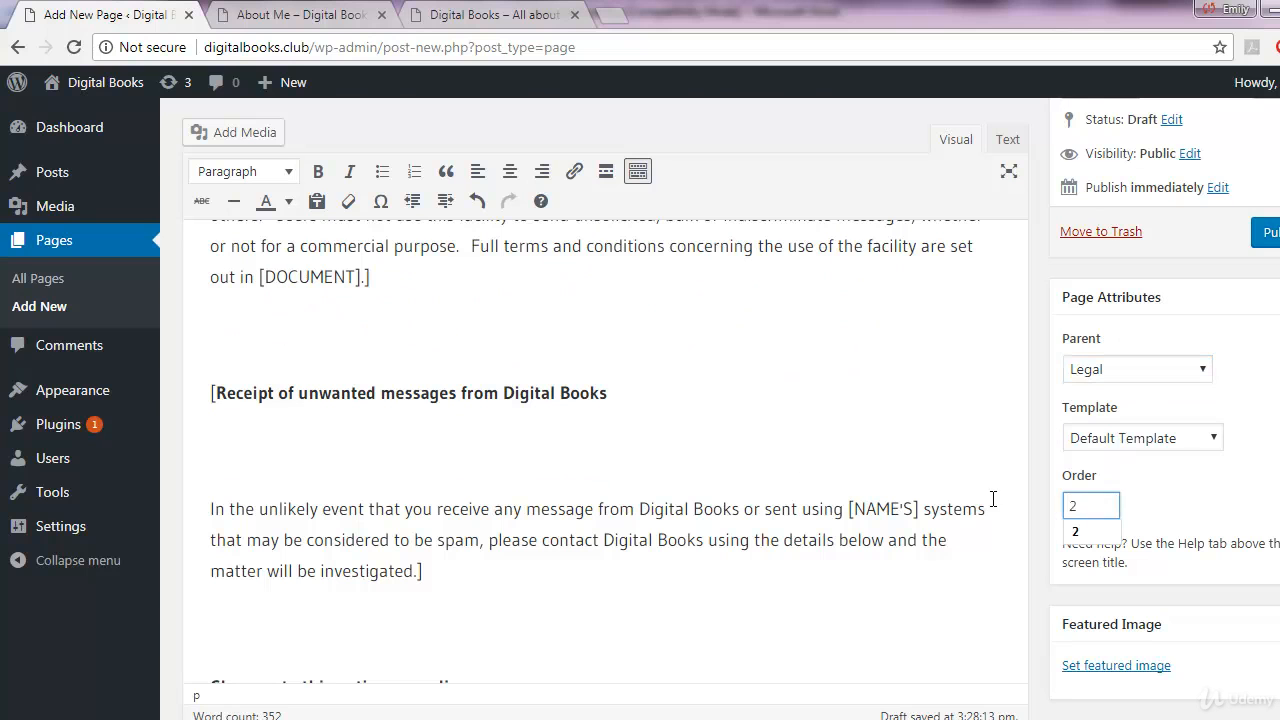
left_click(1130, 374)
left_click(1135, 374)
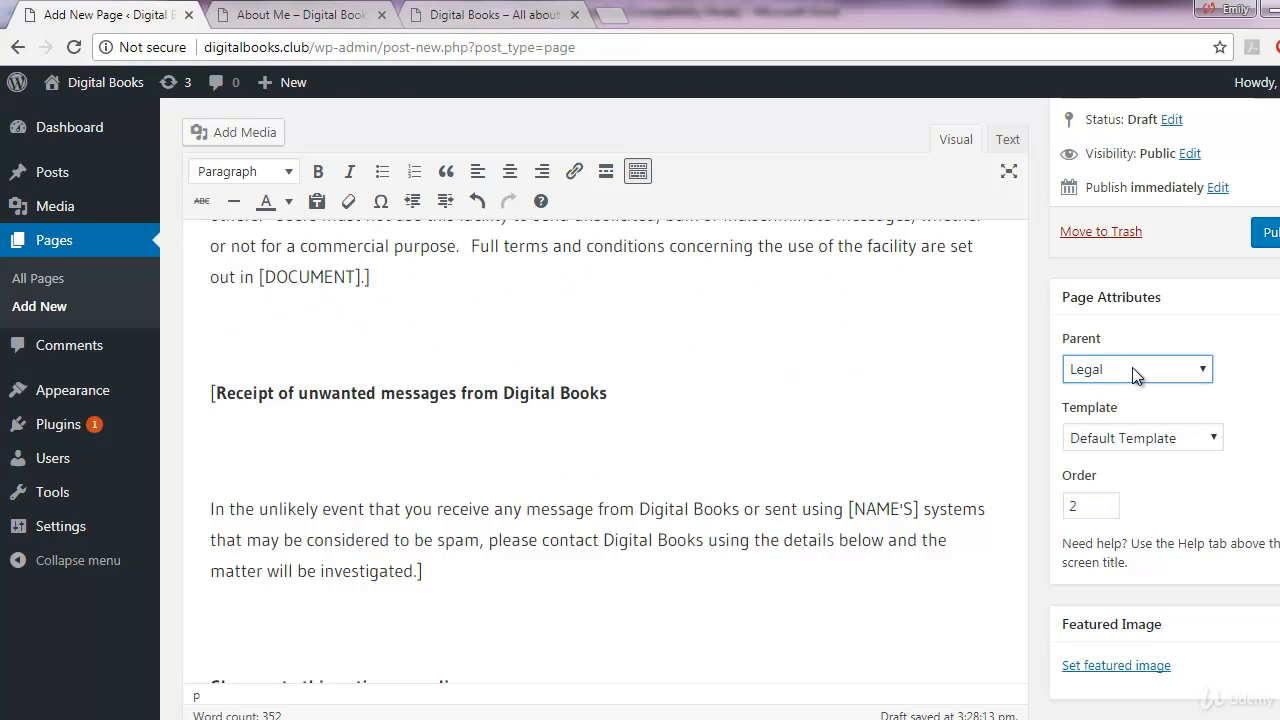
left_click(1137, 374)
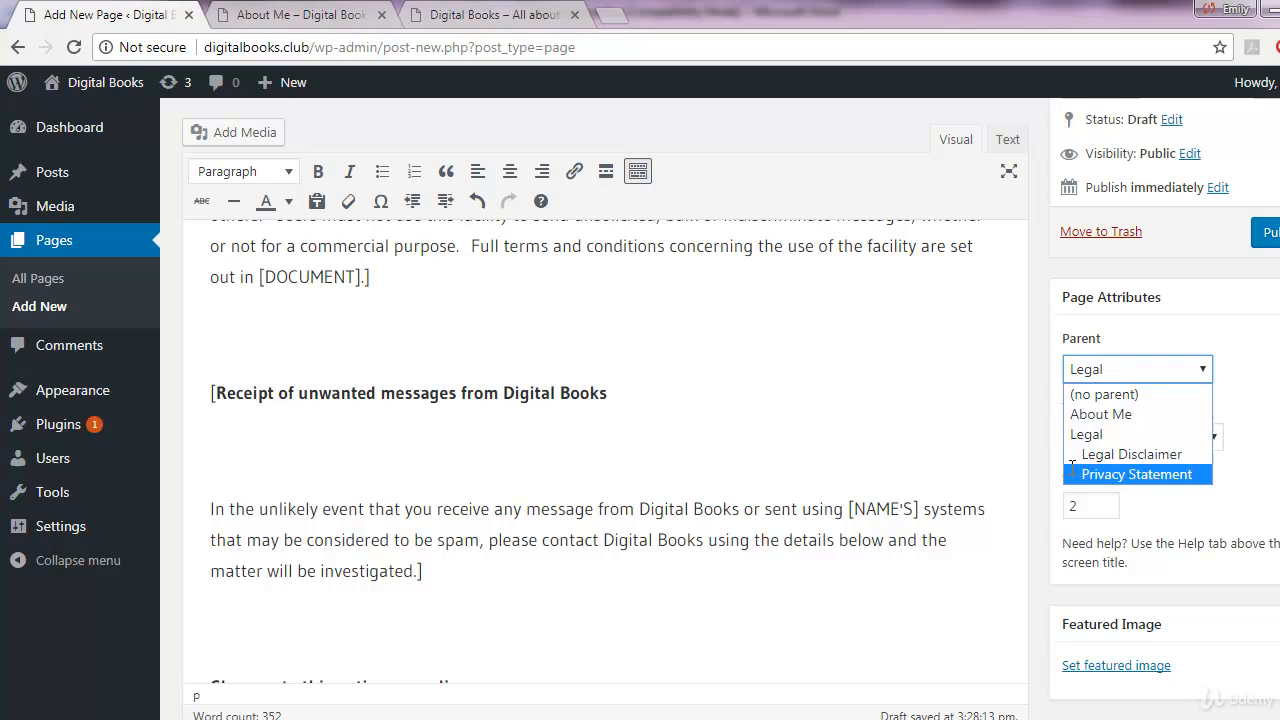
left_click(808, 429)
Look through the pasted anti-spam text and publish the page.
scroll(808, 428, "up", 5)
scroll(808, 428, "down", 4)
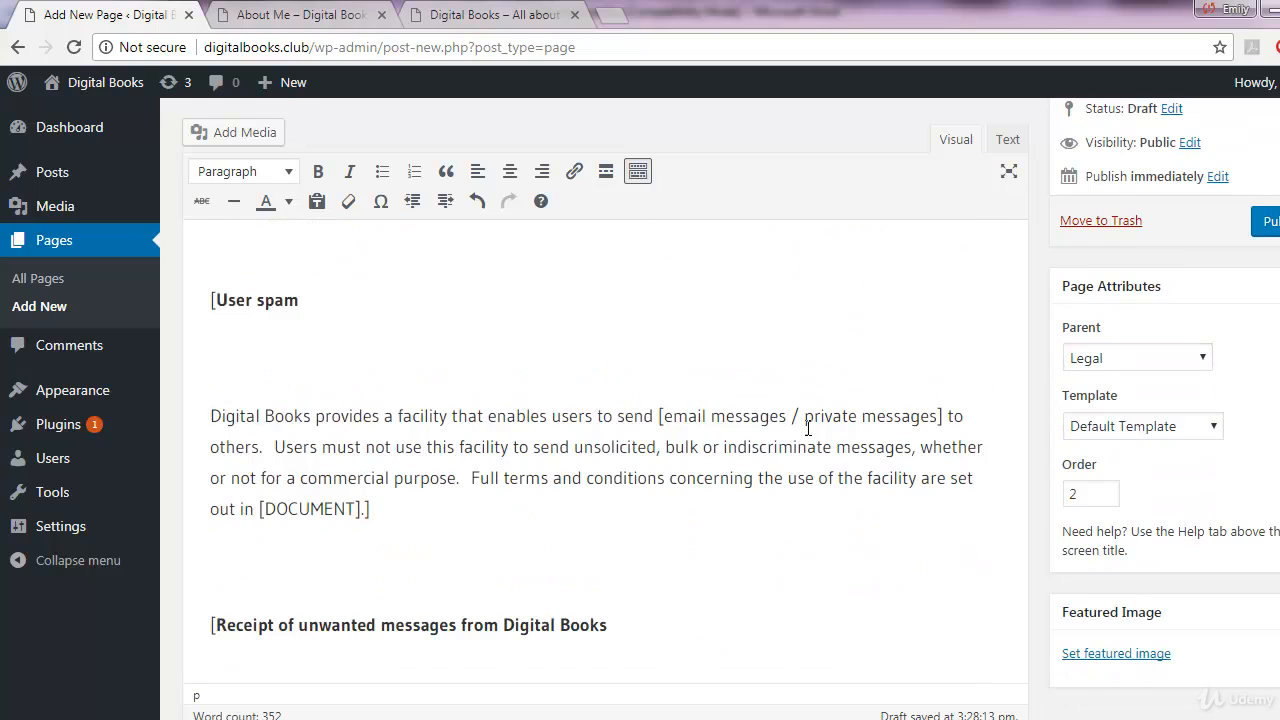
scroll(808, 428, "up", 6)
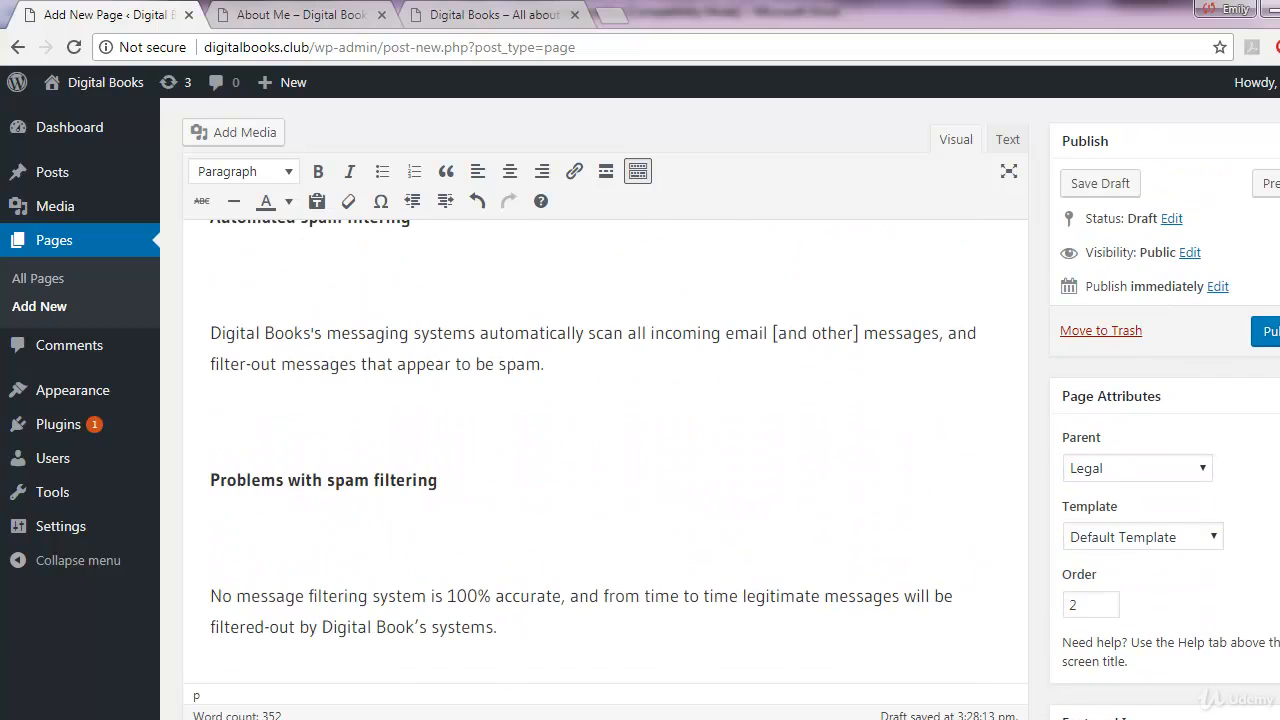
left_click(1272, 332)
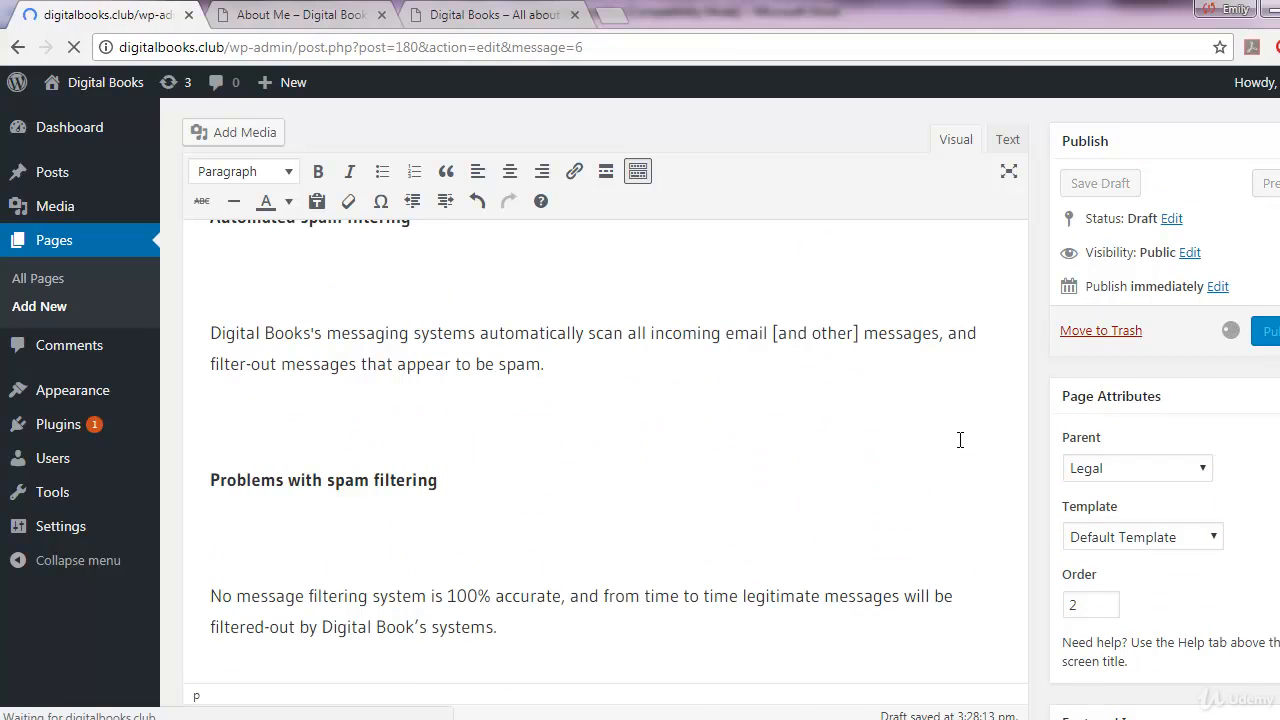
Reload the site's homepage and check the subpages listed under Legal in the site navigation.
left_click(486, 18)
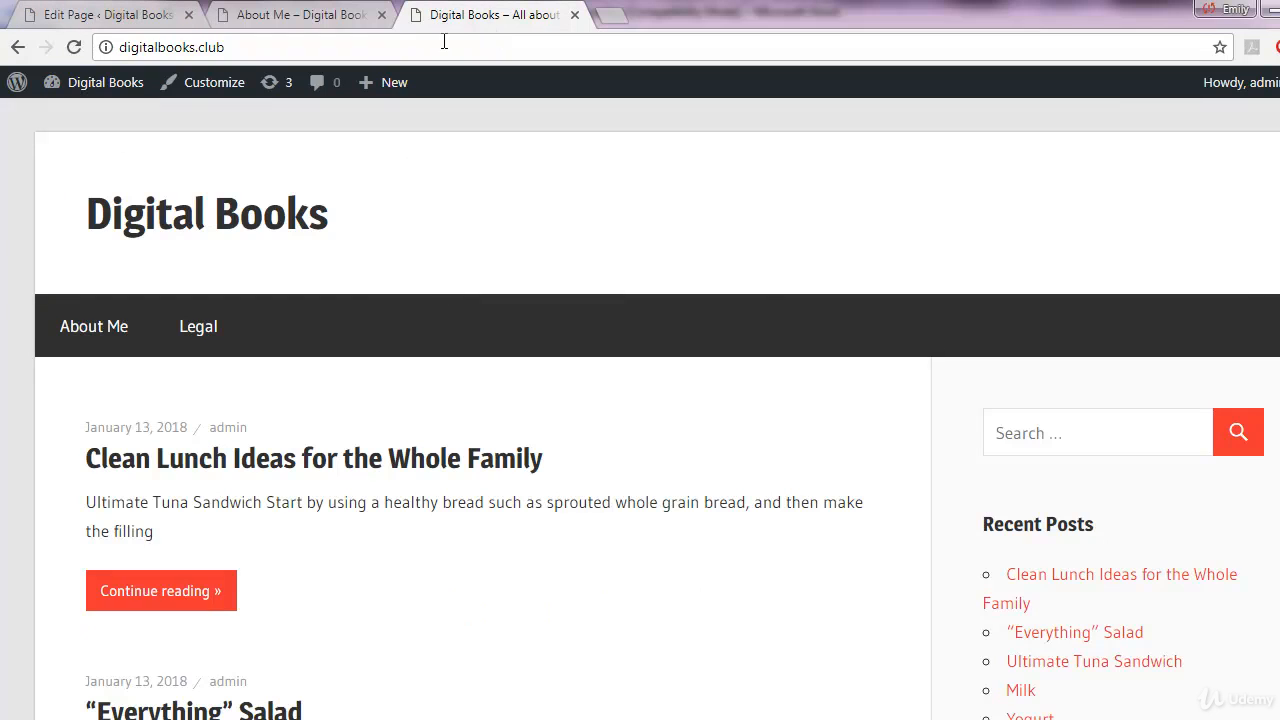
left_click(444, 42)
key("Return")
mouse_move(197, 333)
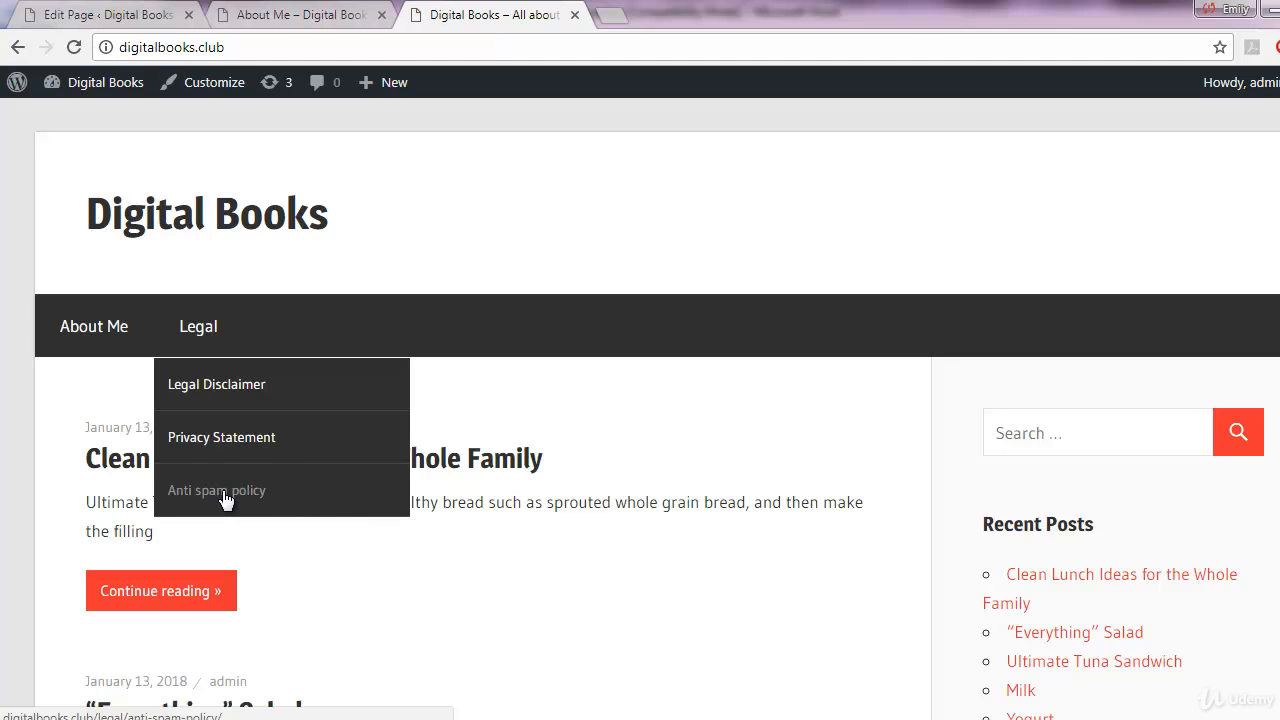
Return to the Anti spam policy page's editor, set its order to 0 and update the page.
left_click(149, 17)
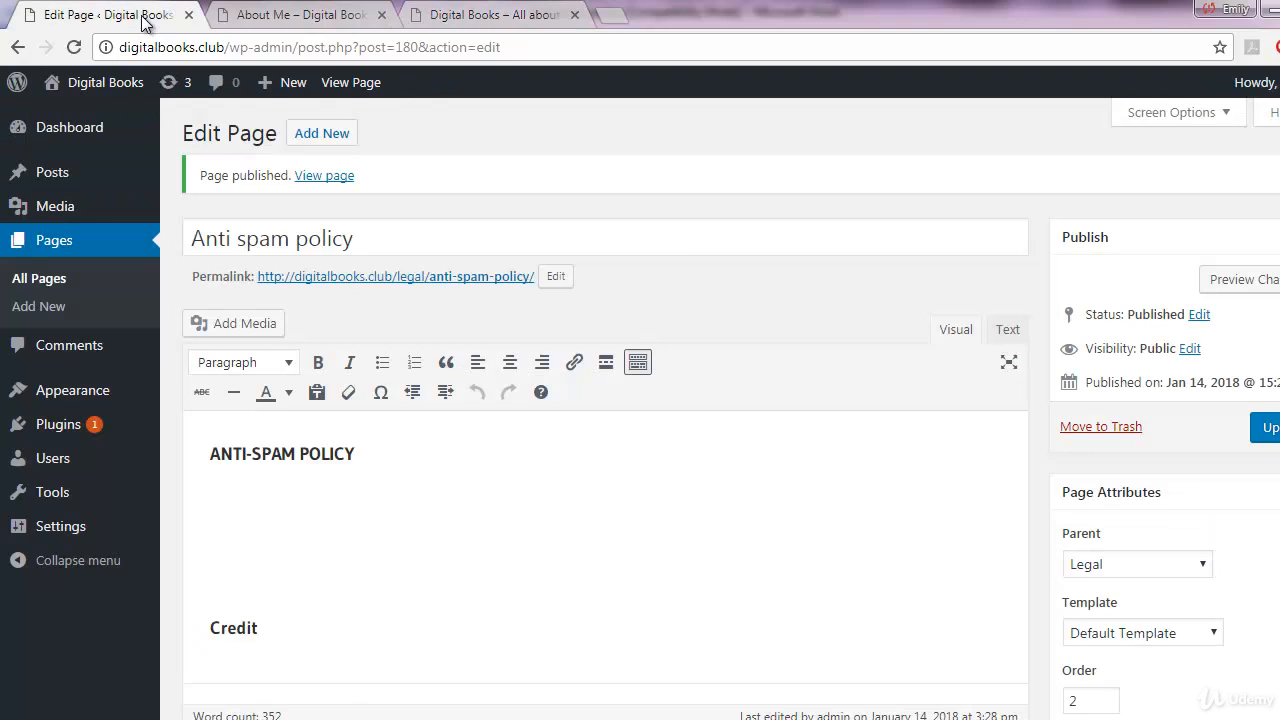
scroll(1014, 569, "down", 3)
left_click_drag(1089, 489, 1064, 497)
type("0")
left_click(1259, 232)
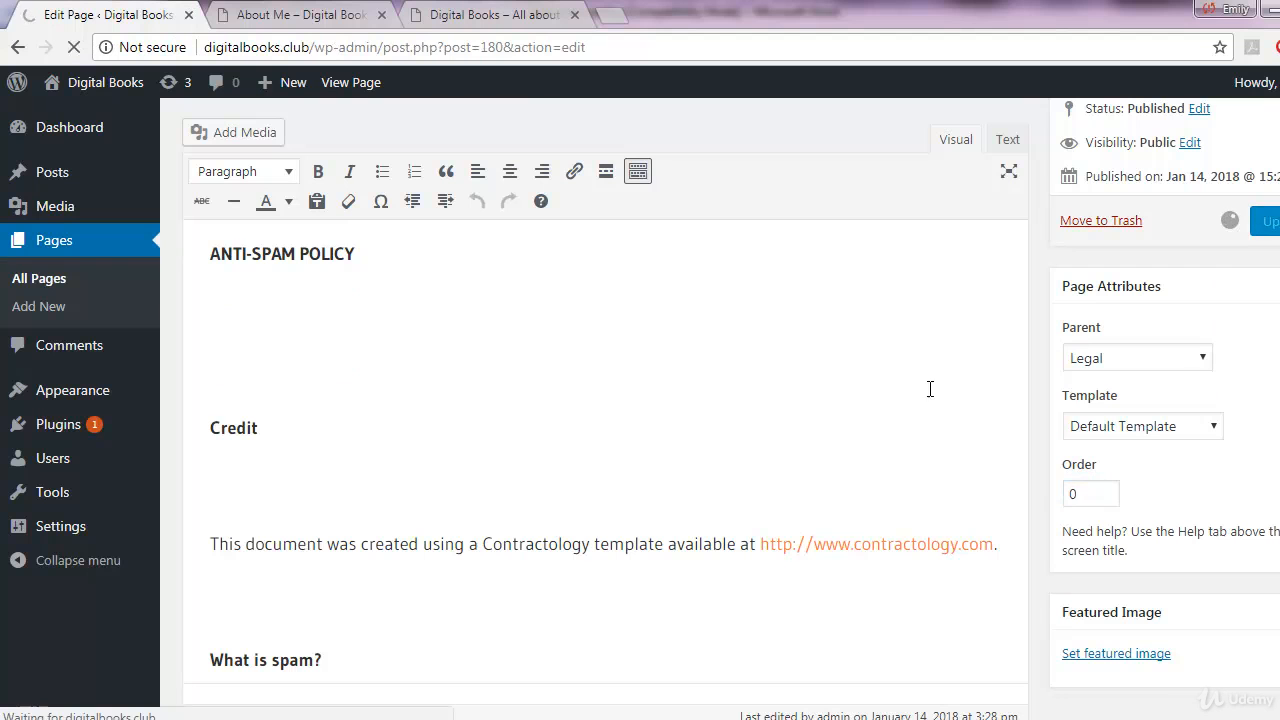
scroll(813, 403, "up", 1)
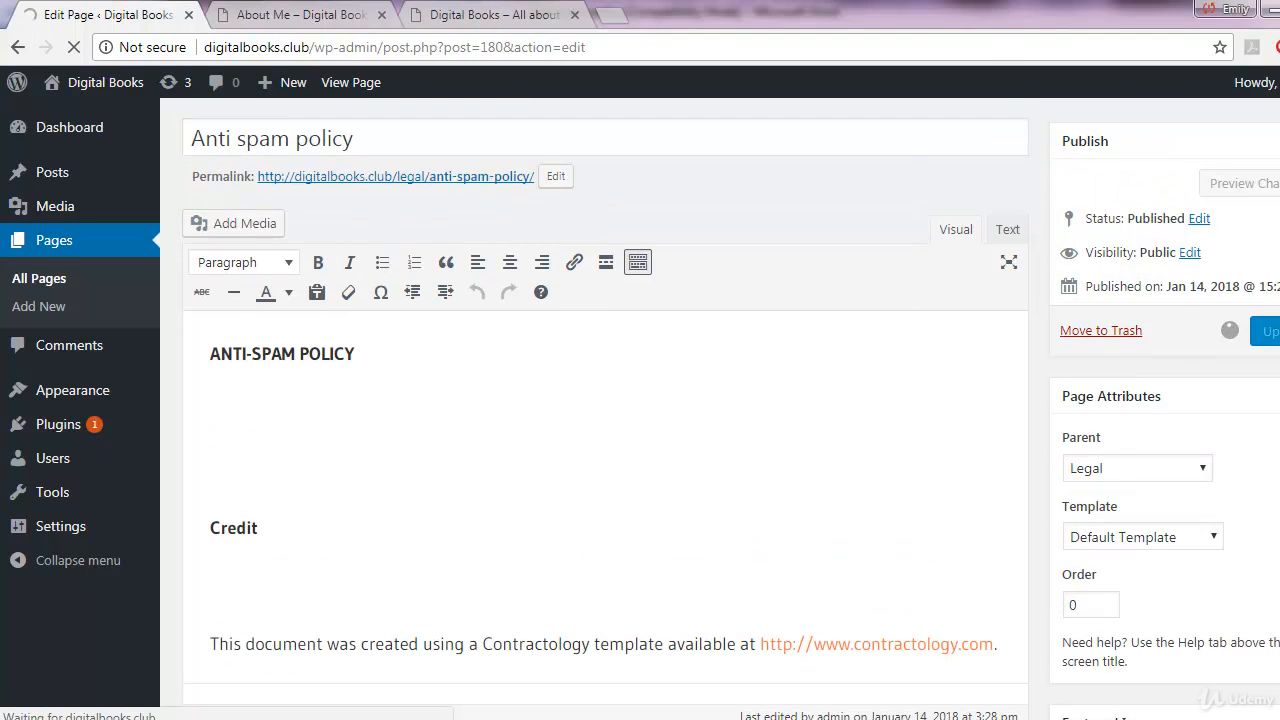
Open the list of all pages and use Quick Edit to set the Legal Disclaimer page's order to 2, saving the update.
left_click(50, 280)
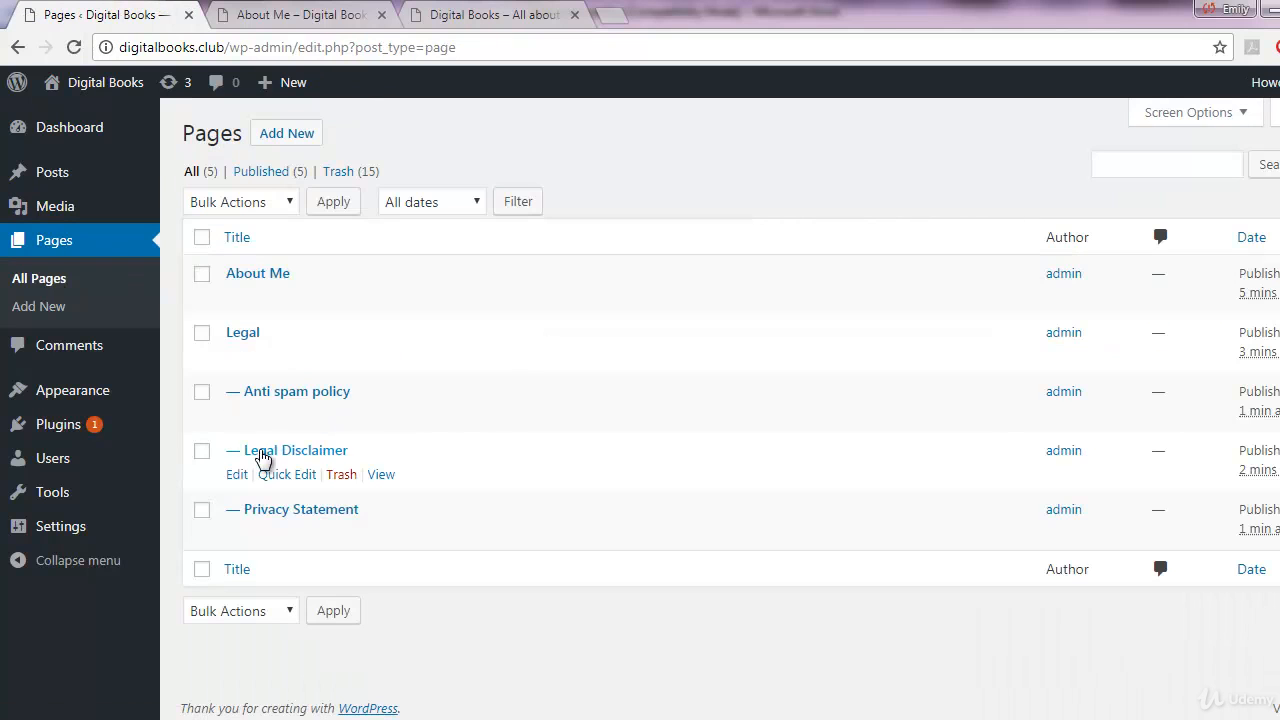
left_click(200, 458)
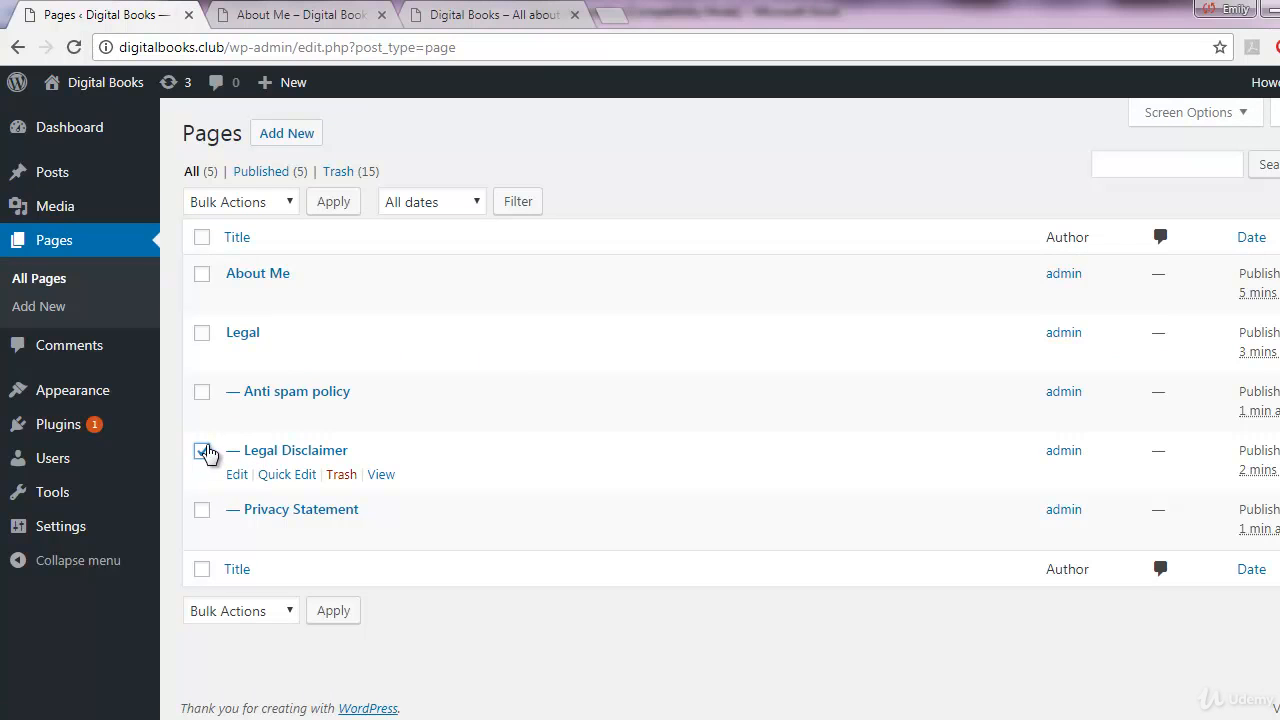
left_click(274, 476)
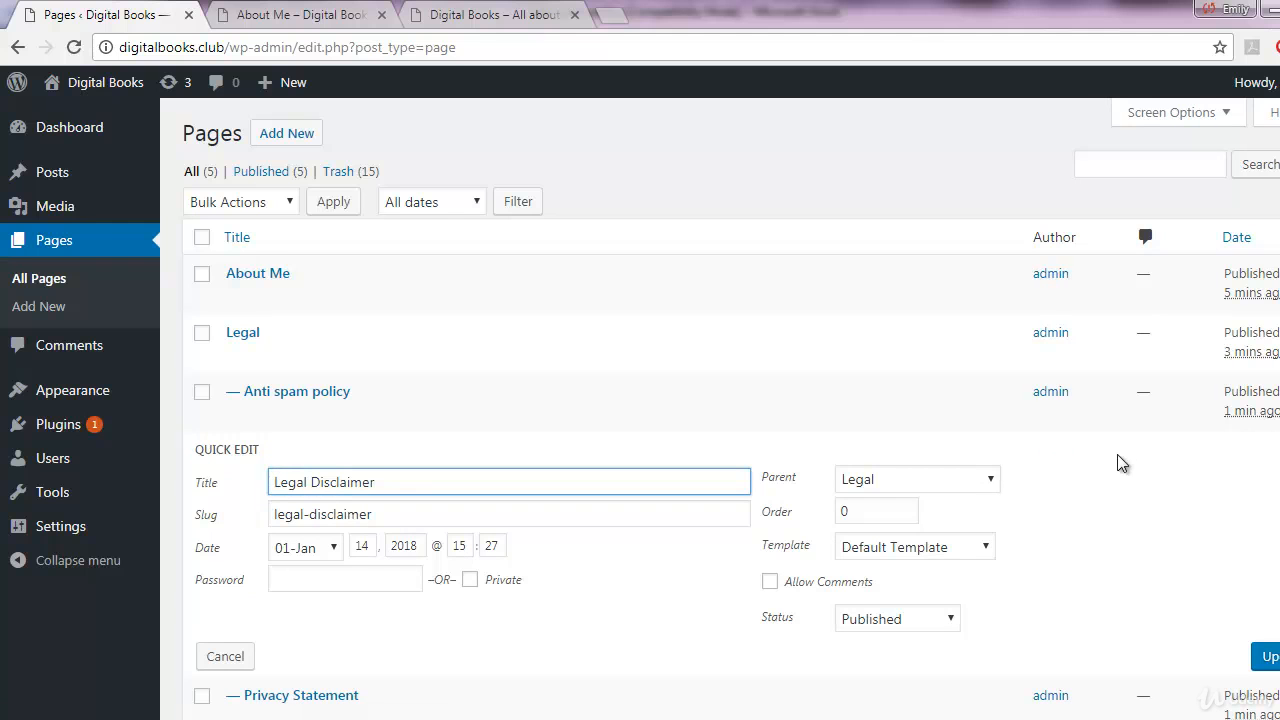
scroll(982, 462, "down", 1)
left_click(845, 411)
double_click(845, 411)
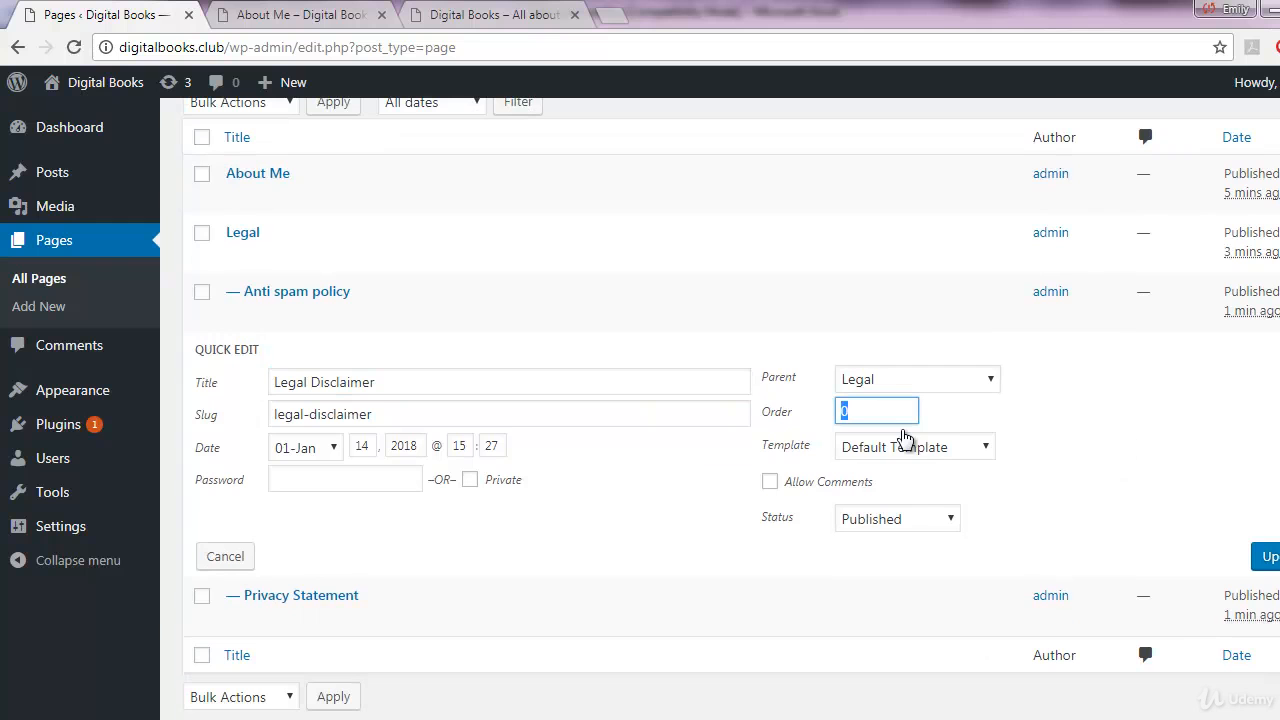
type("2")
key("Tab")
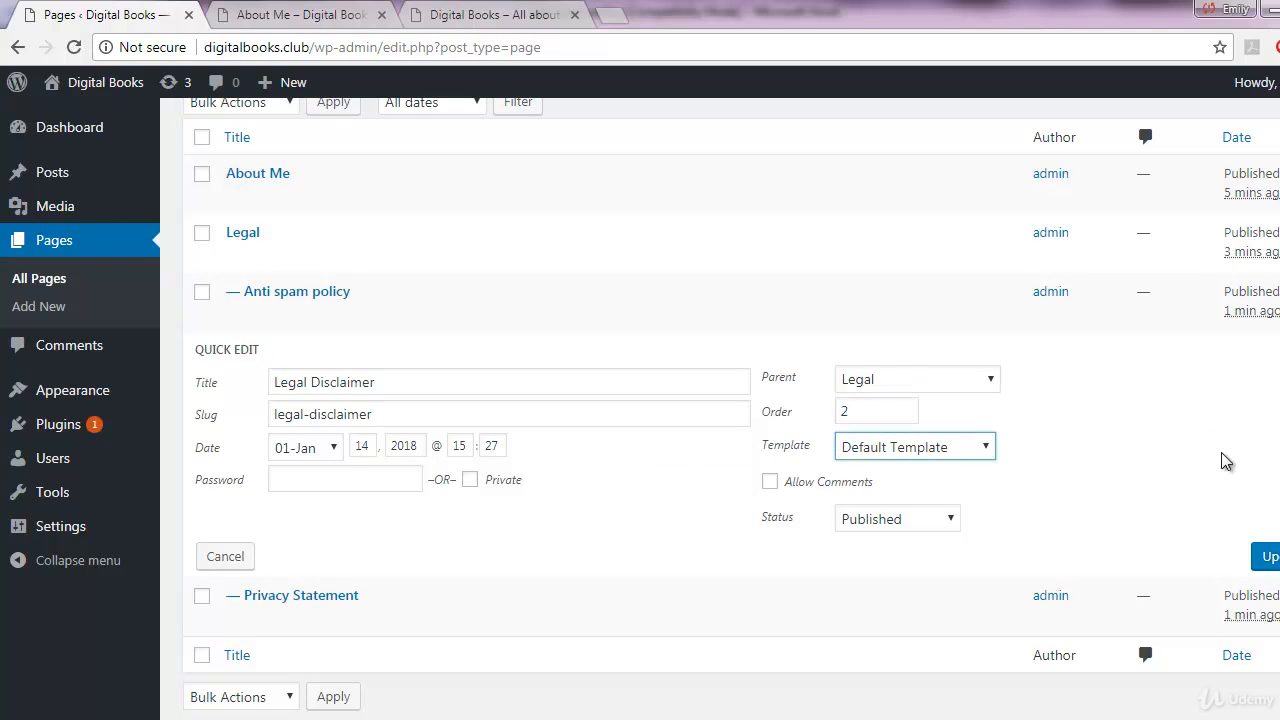
left_click(1270, 560)
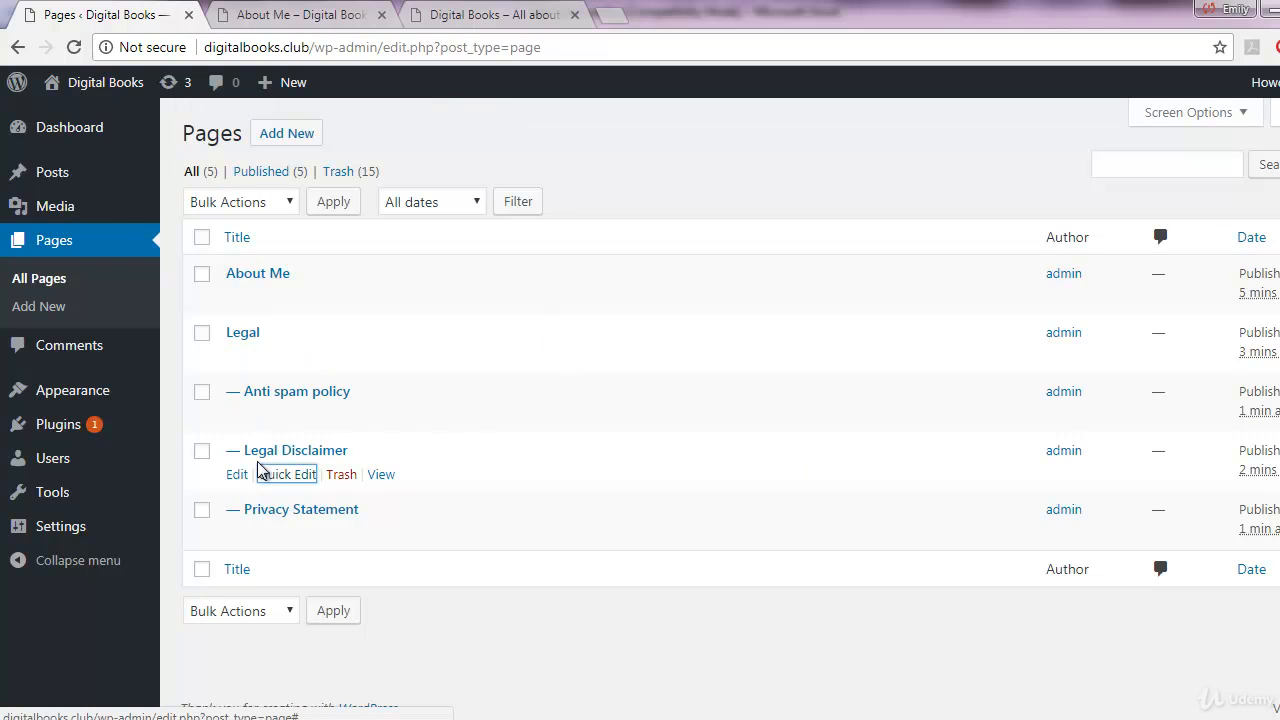
Reopen Quick Edit for the Legal Disclaimer page, review its status options and update it with the settings unchanged.
left_click(202, 452)
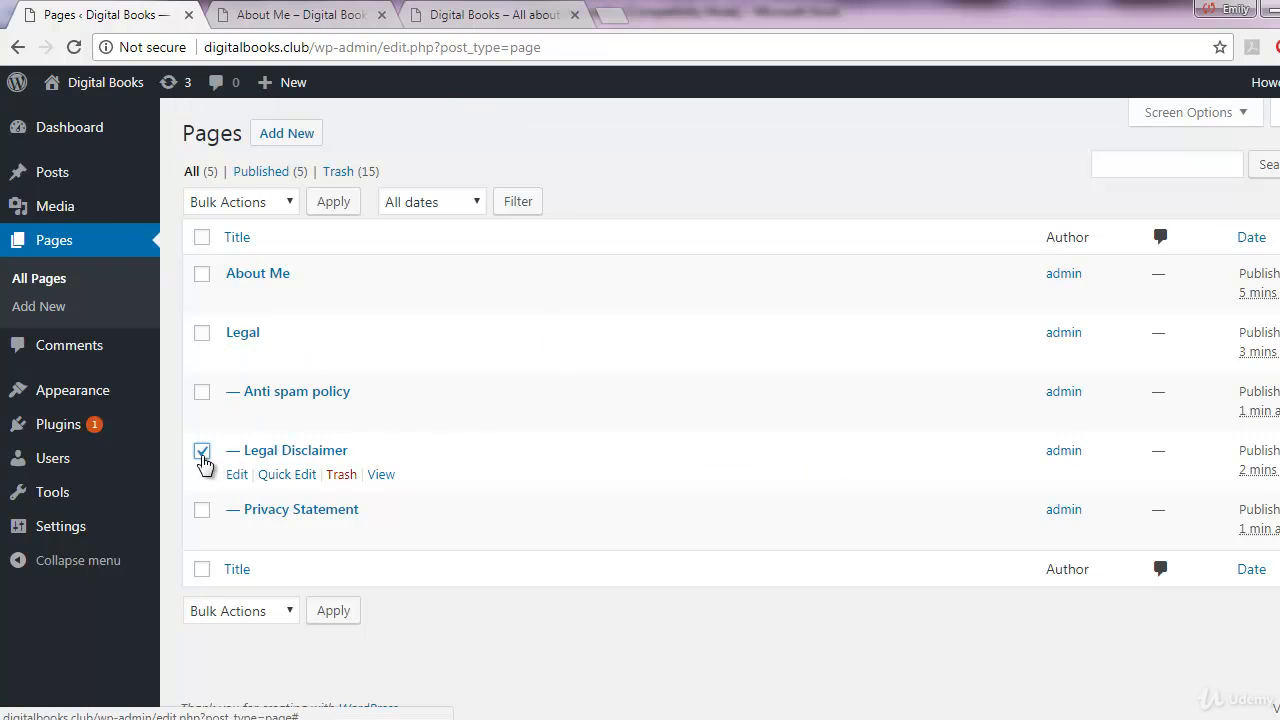
left_click(285, 476)
scroll(613, 418, "down", 2)
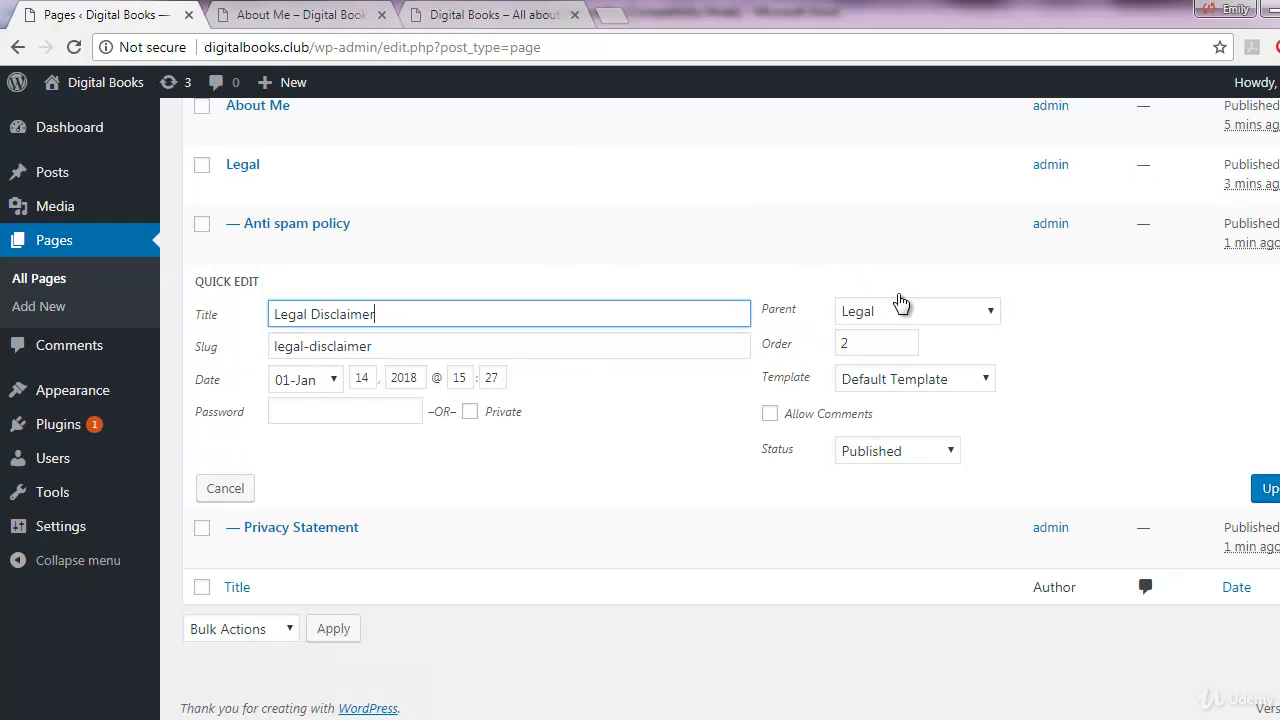
left_click(924, 452)
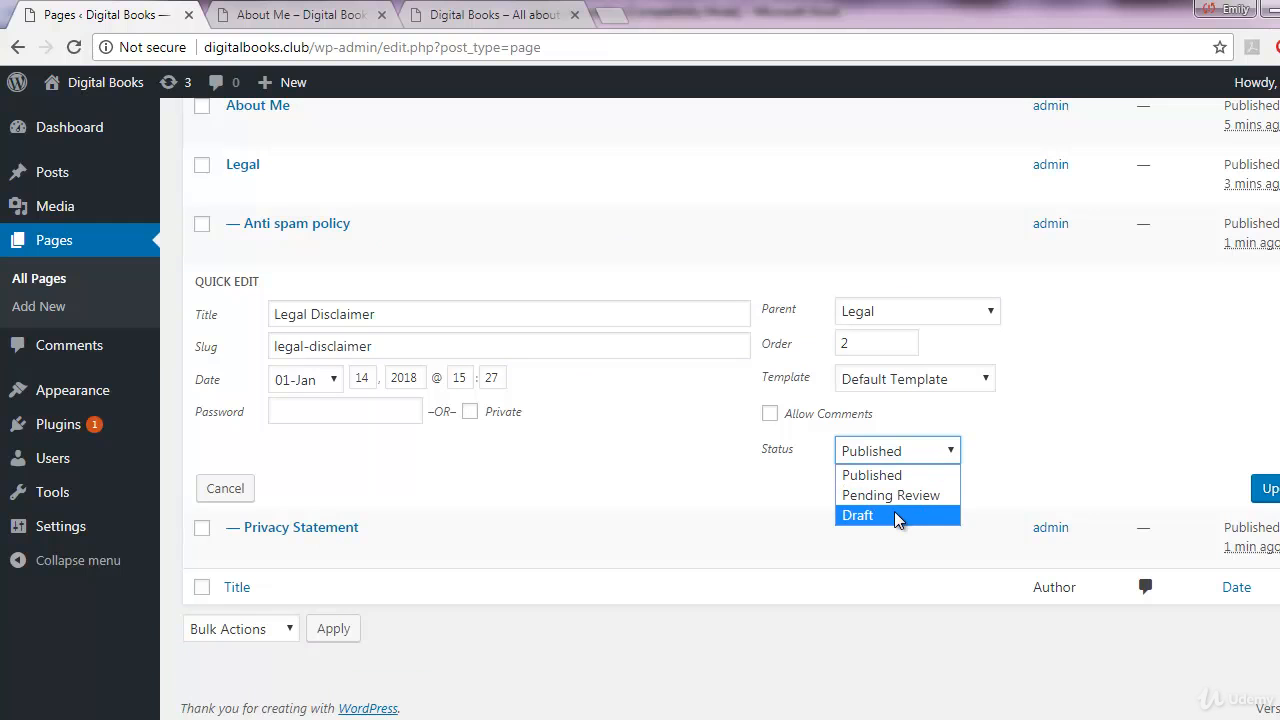
left_click(1061, 458)
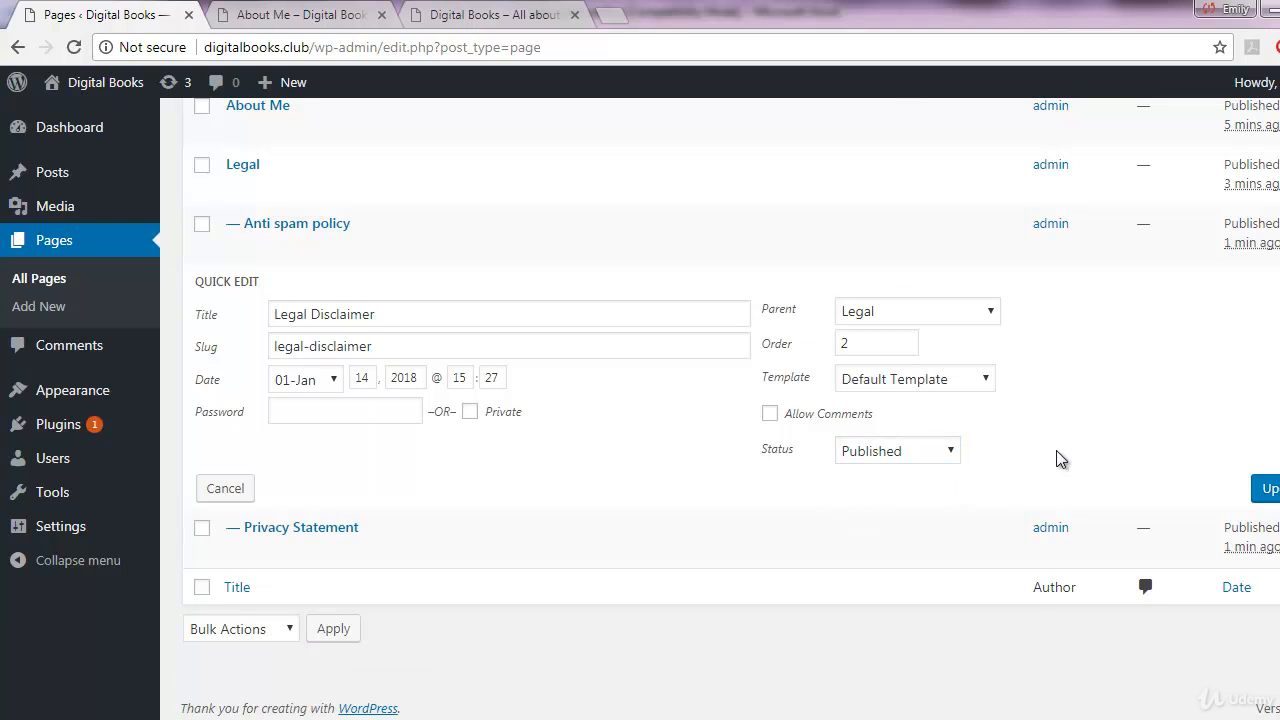
left_click(1267, 489)
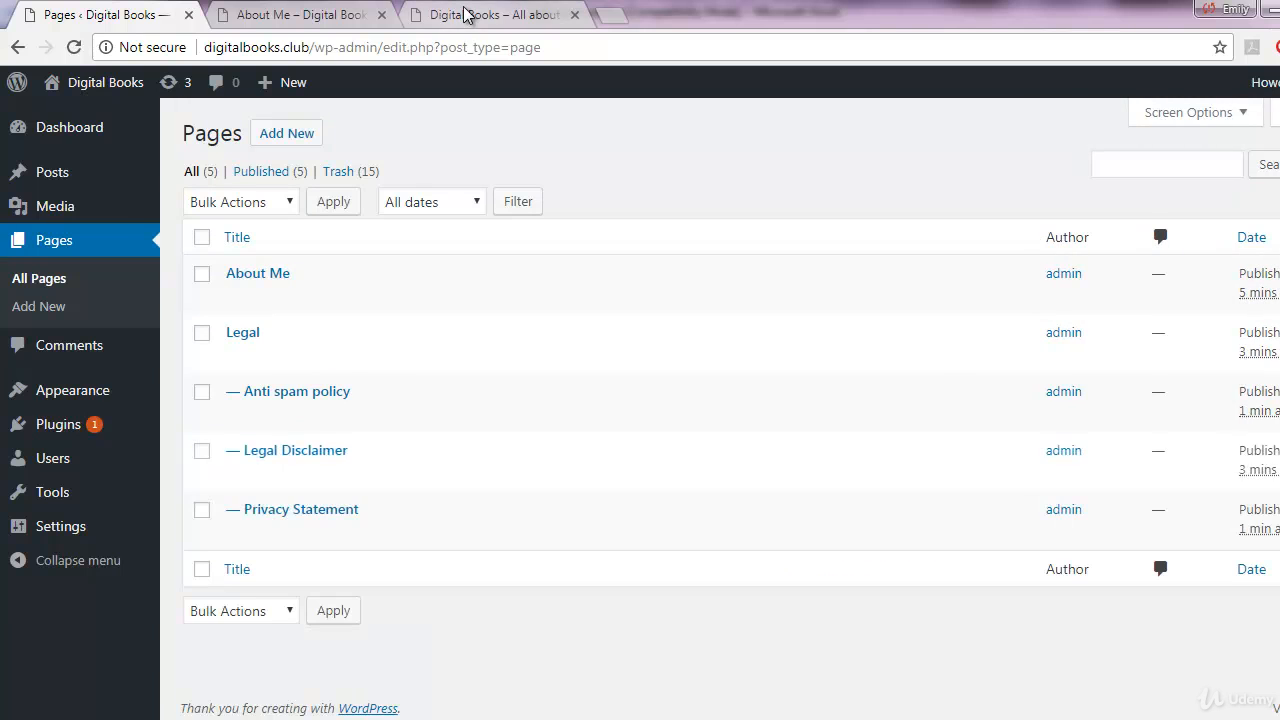
Reload the live homepage and check the order of the subpages under Legal.
left_click(468, 14)
left_click(454, 42)
key("Return")
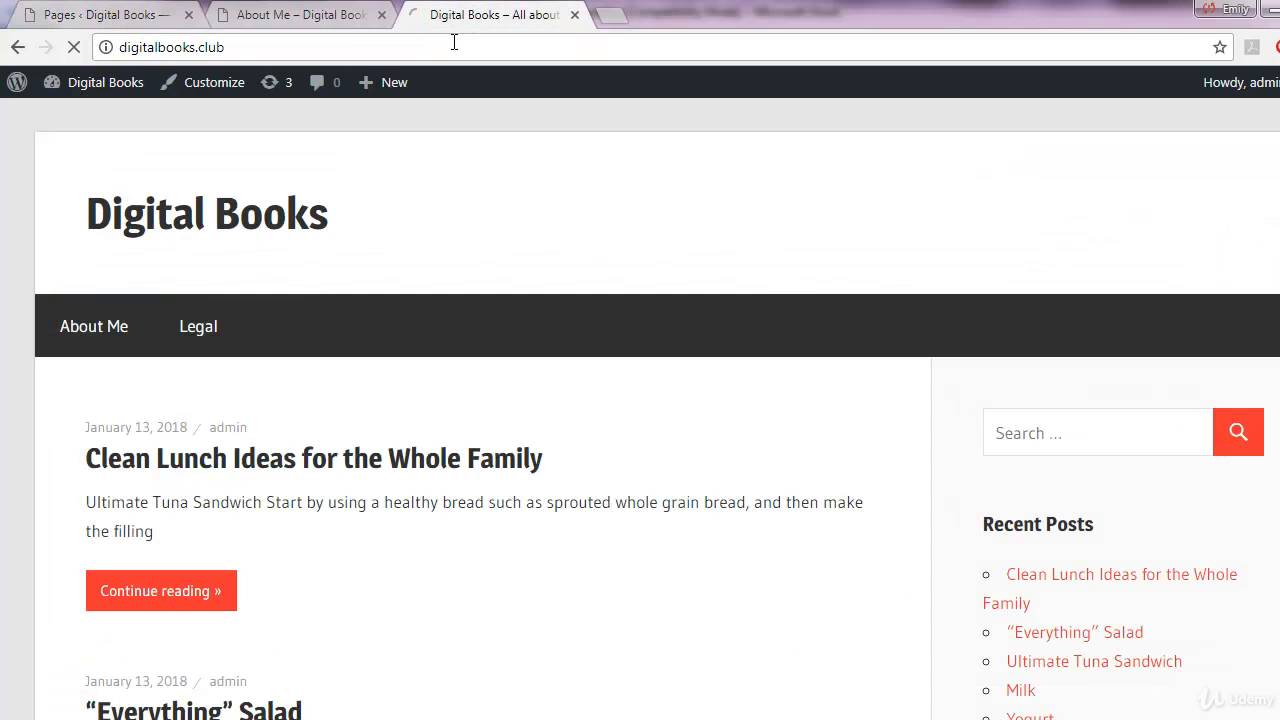
mouse_move(186, 326)
mouse_move(175, 332)
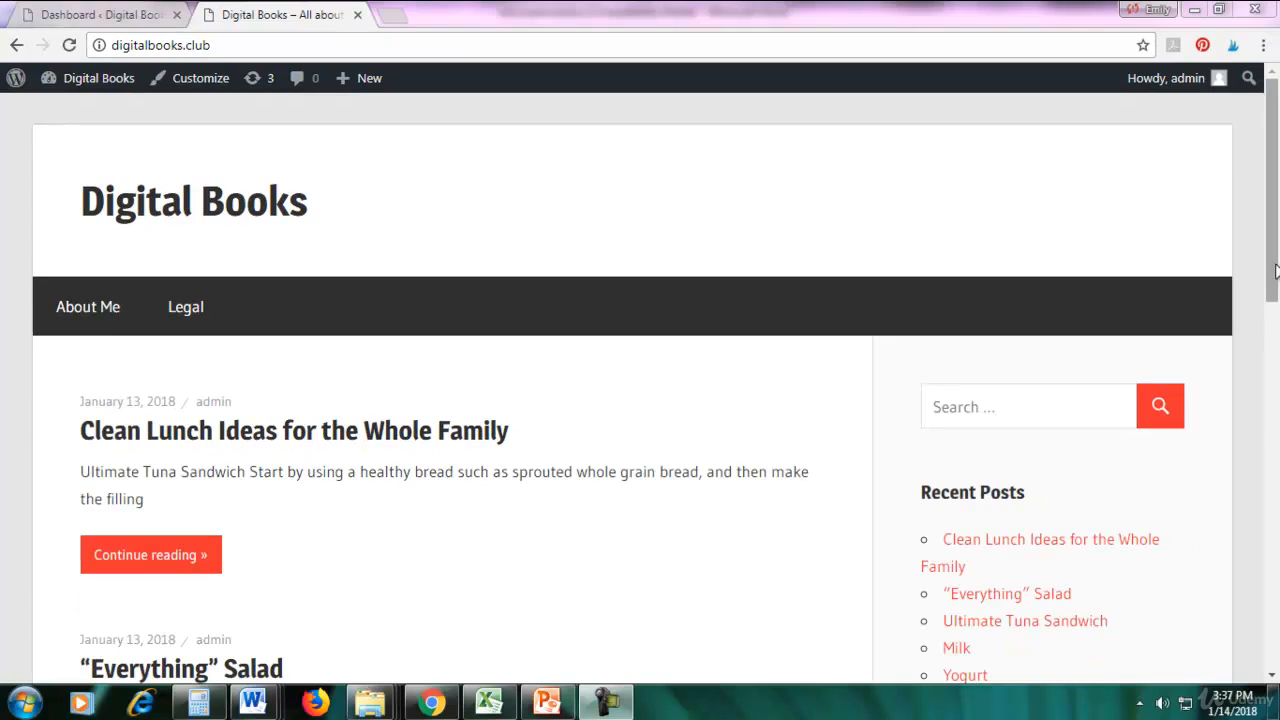
Look through the blog posts displayed on the Digital Books homepage.
mouse_move(1268, 282)
left_mouse_down()
mouse_move(1274, 577)
mouse_move(1277, 285)
left_mouse_up()
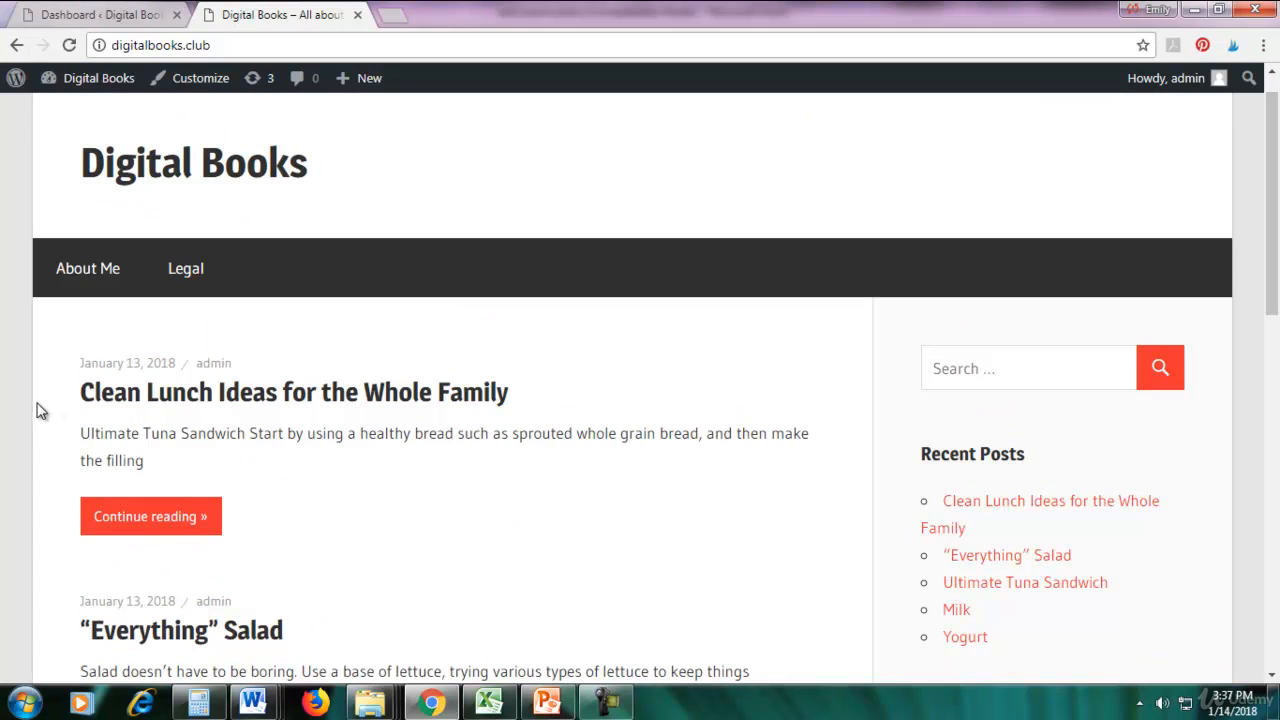
scroll(94, 334, "down", 1)
scroll(94, 403, "down", 3)
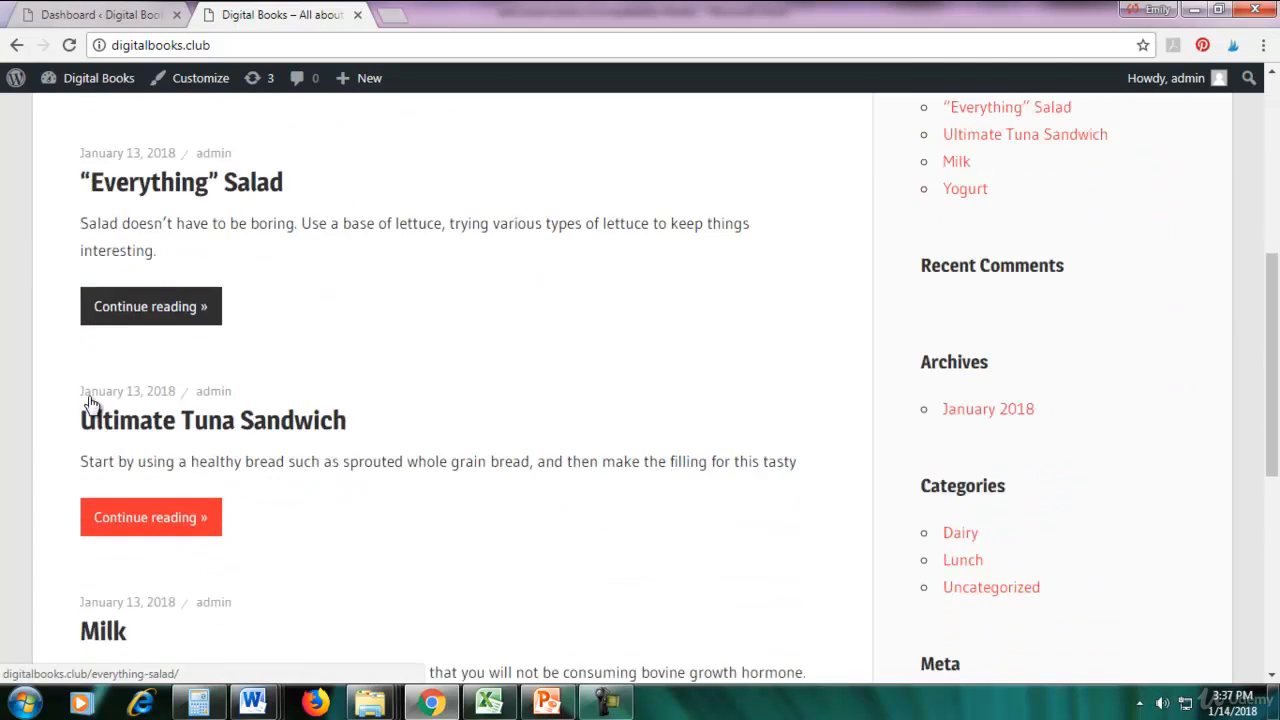
scroll(88, 402, "down", 5)
scroll(88, 405, "up", 10)
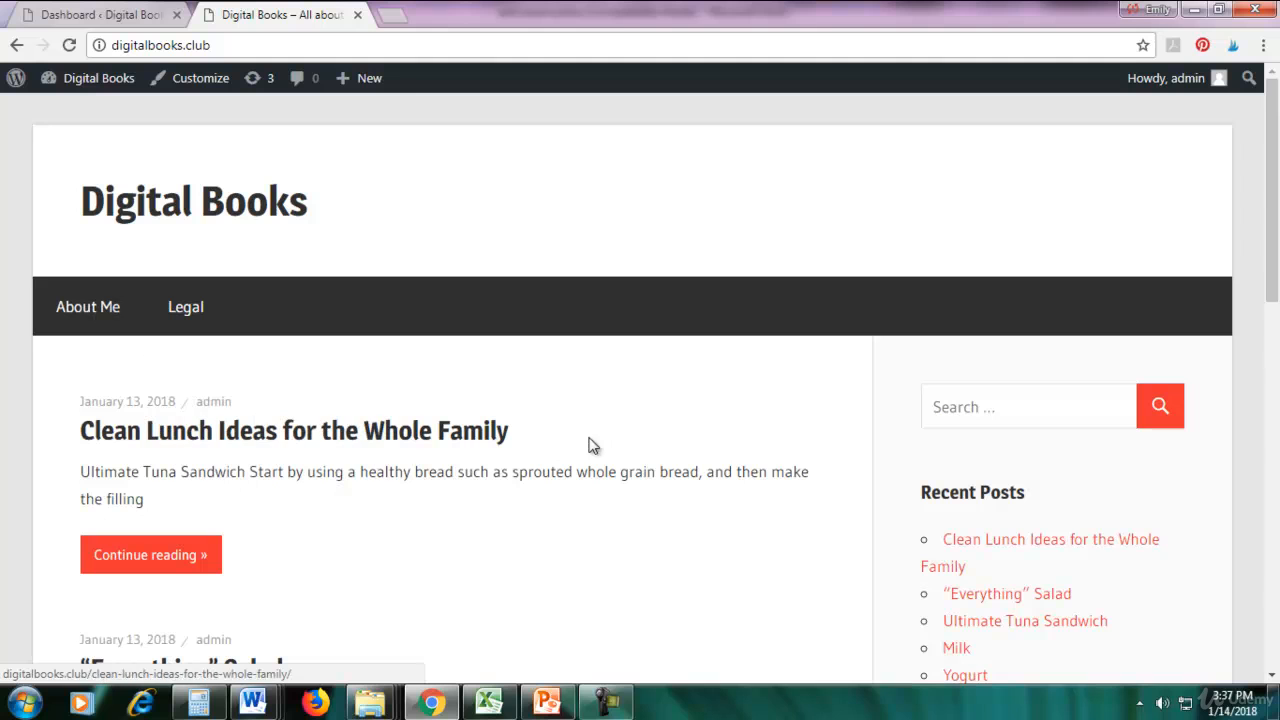
In the Reading settings, make the homepage display a static page, choose About Me as the homepage and save the changes.
left_click(104, 16)
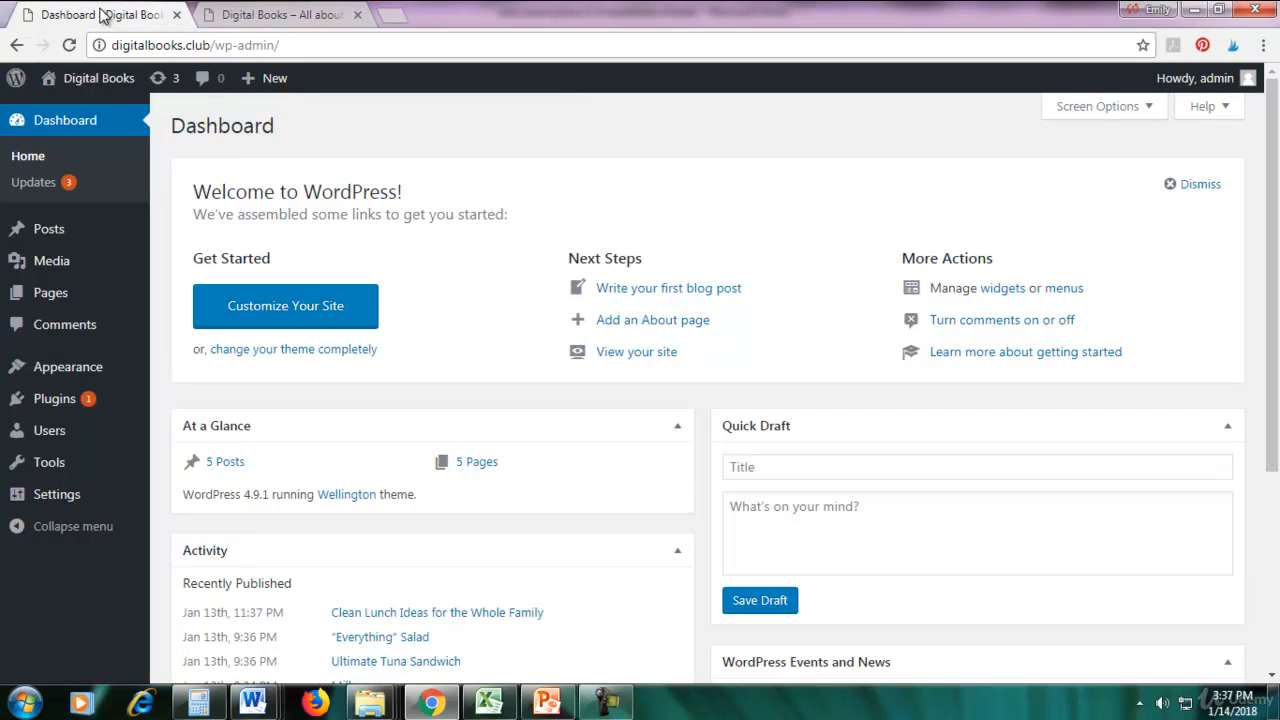
mouse_move(72, 502)
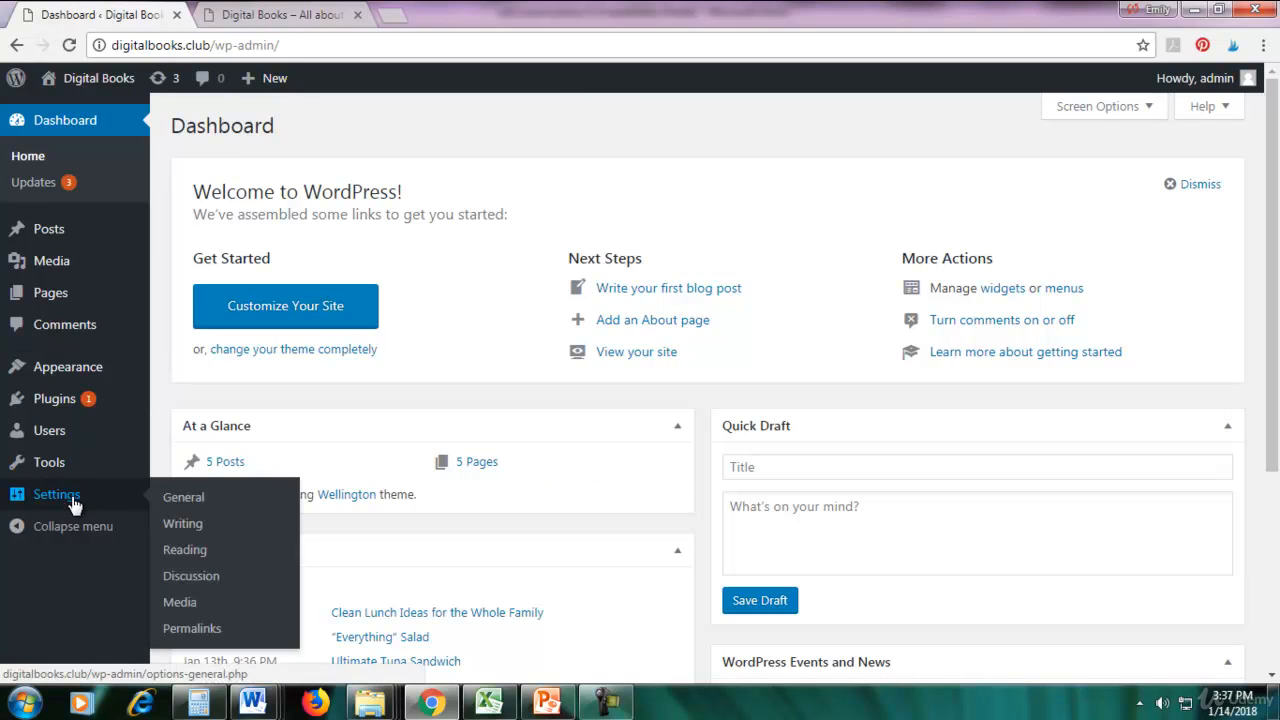
left_click(186, 548)
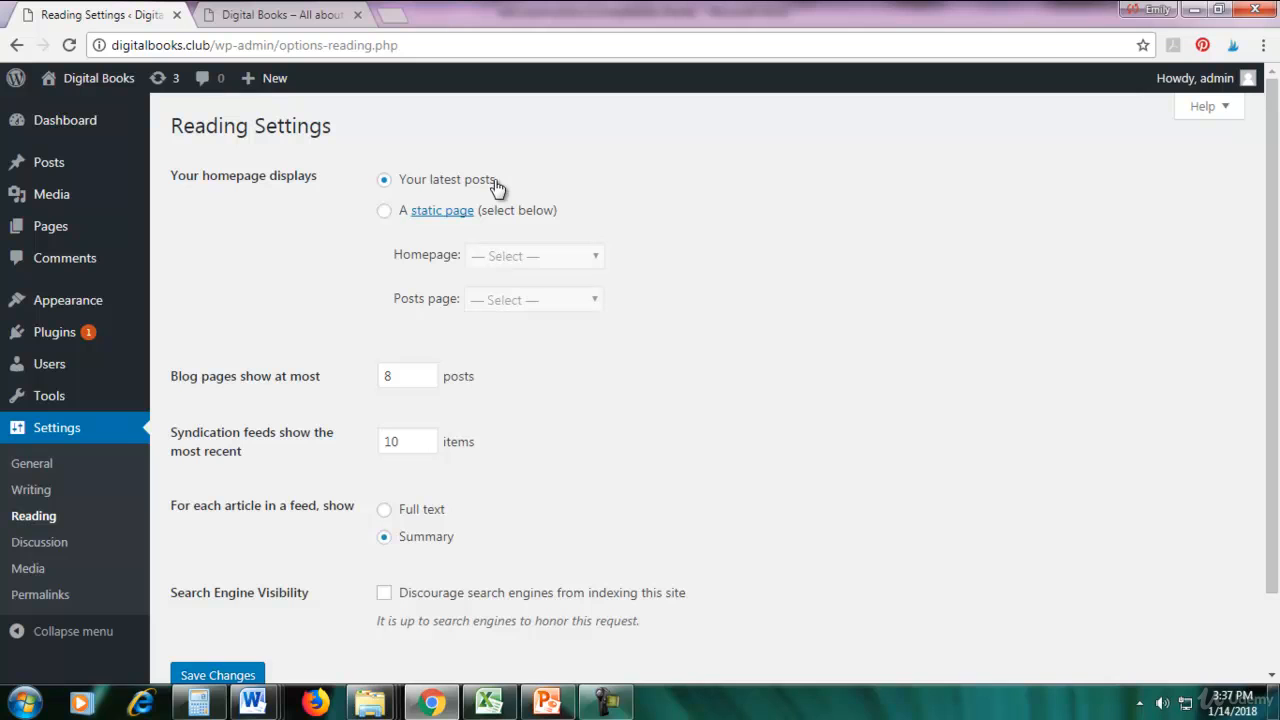
left_click(386, 213)
left_click(537, 256)
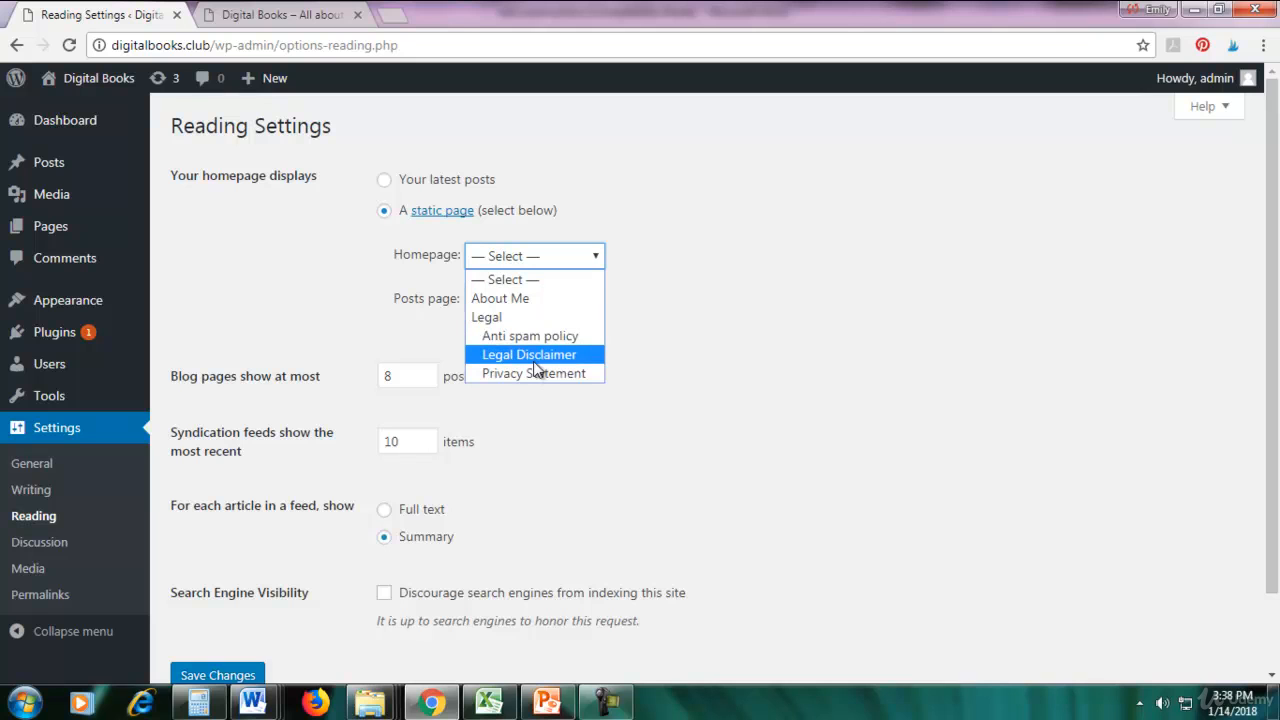
left_click(505, 300)
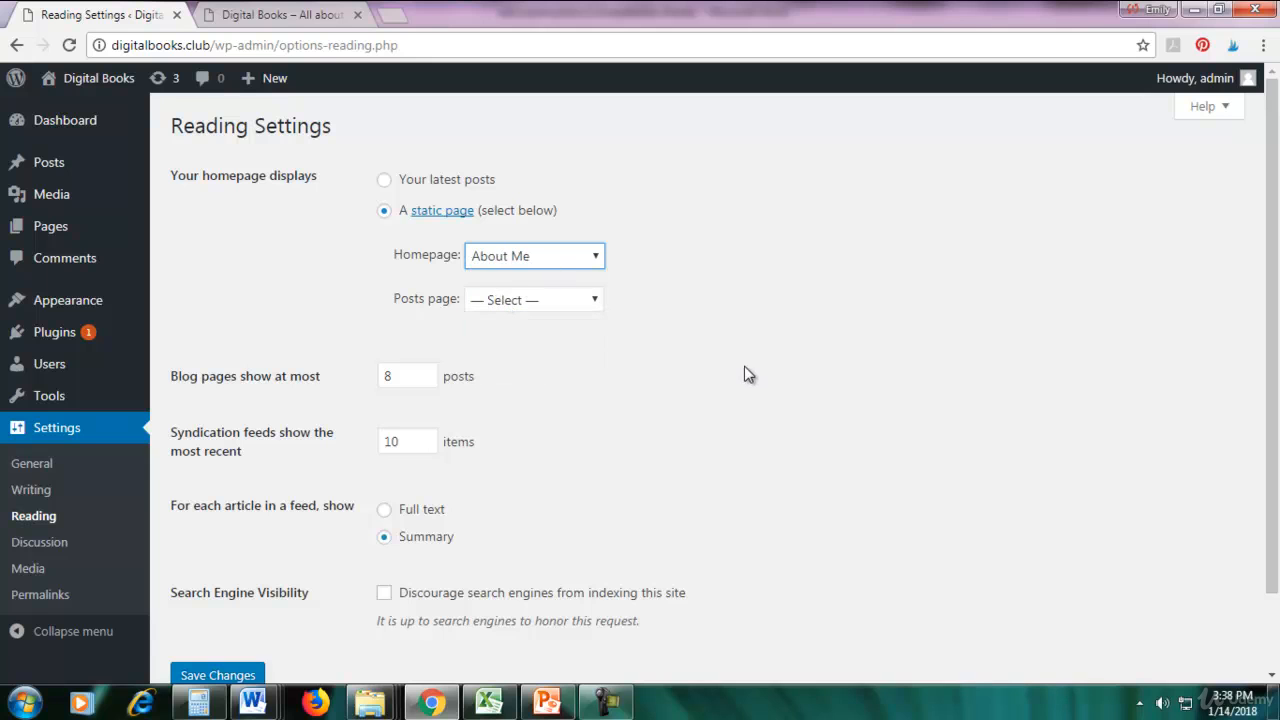
left_click(188, 677)
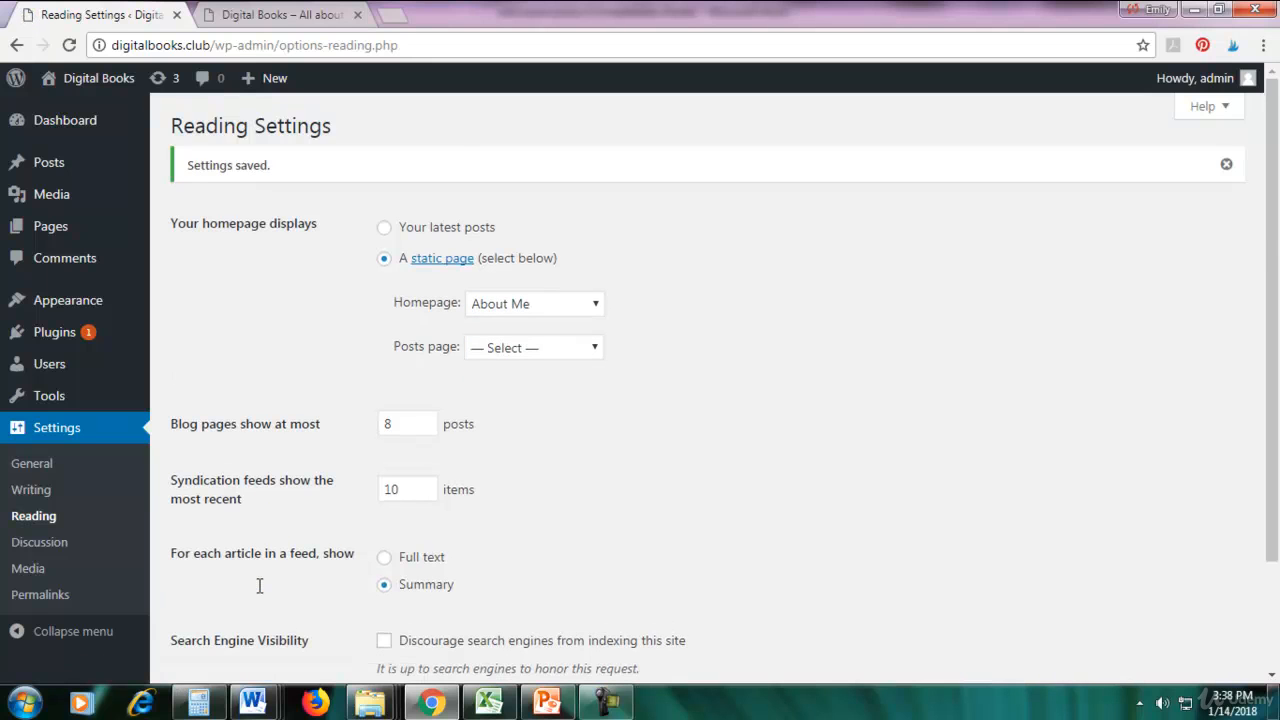
Reload the live site and look through the About Me content on its homepage.
left_click(257, 18)
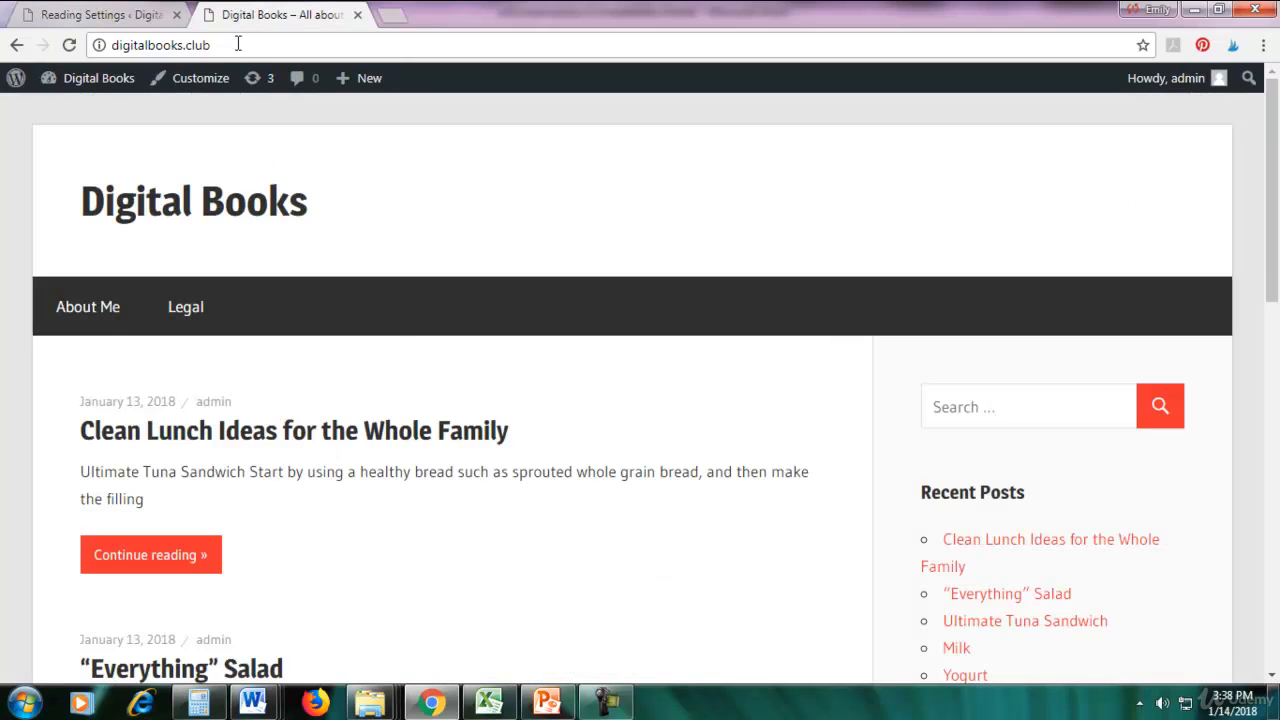
left_click(238, 44)
key("Return")
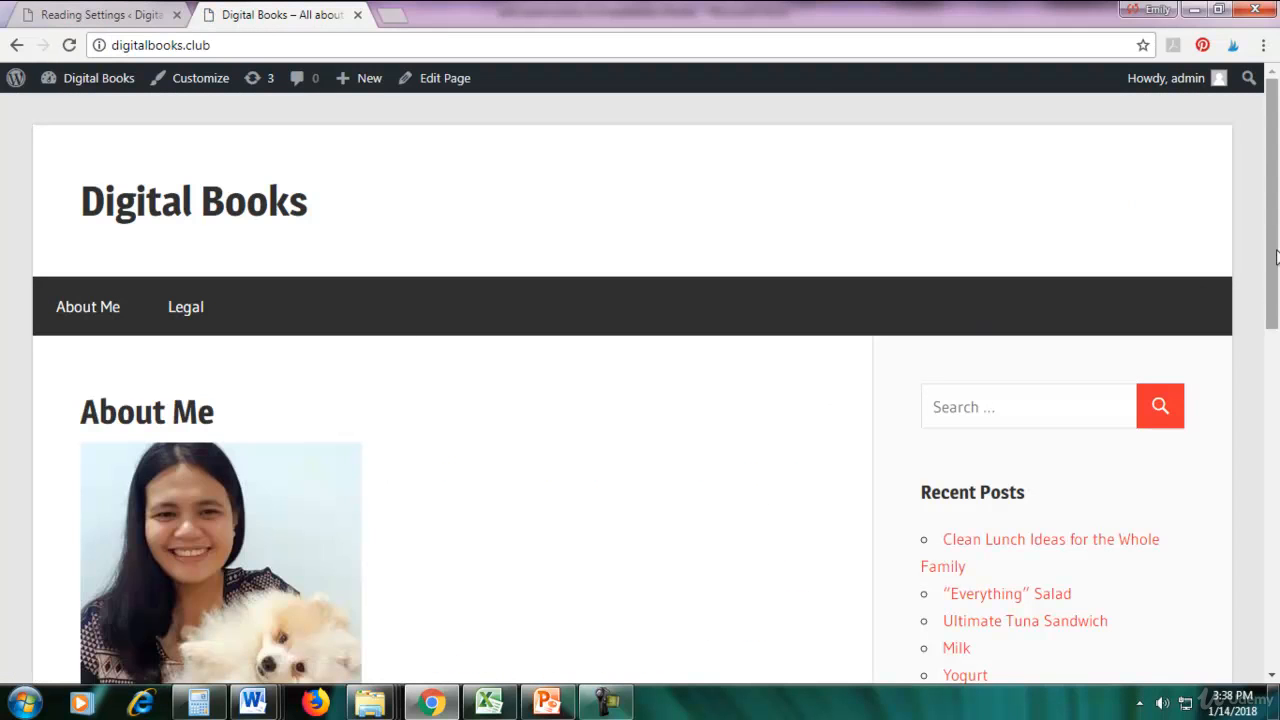
left_click_drag(1274, 252, 1274, 428)
scroll(716, 462, "up", 3)
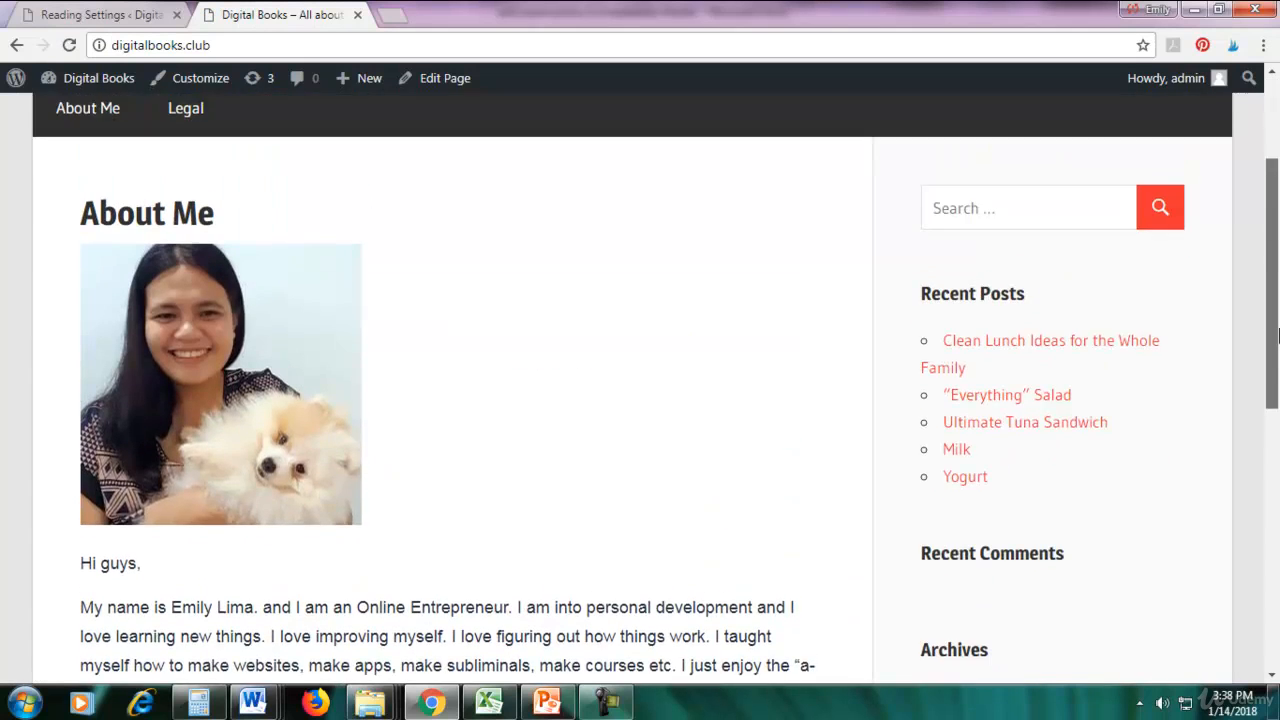
scroll(716, 462, "up", 1)
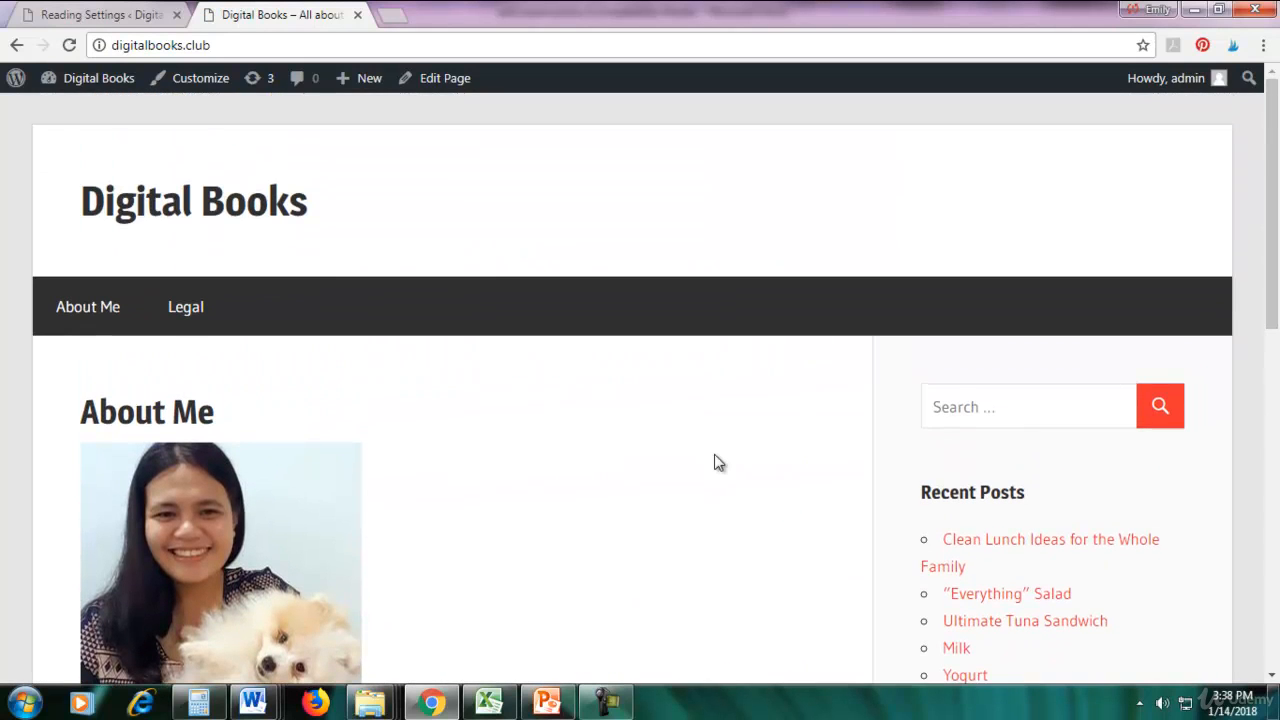
Return to the Reading settings, change the static homepage to Anti spam policy and save the changes.
left_click(108, 17)
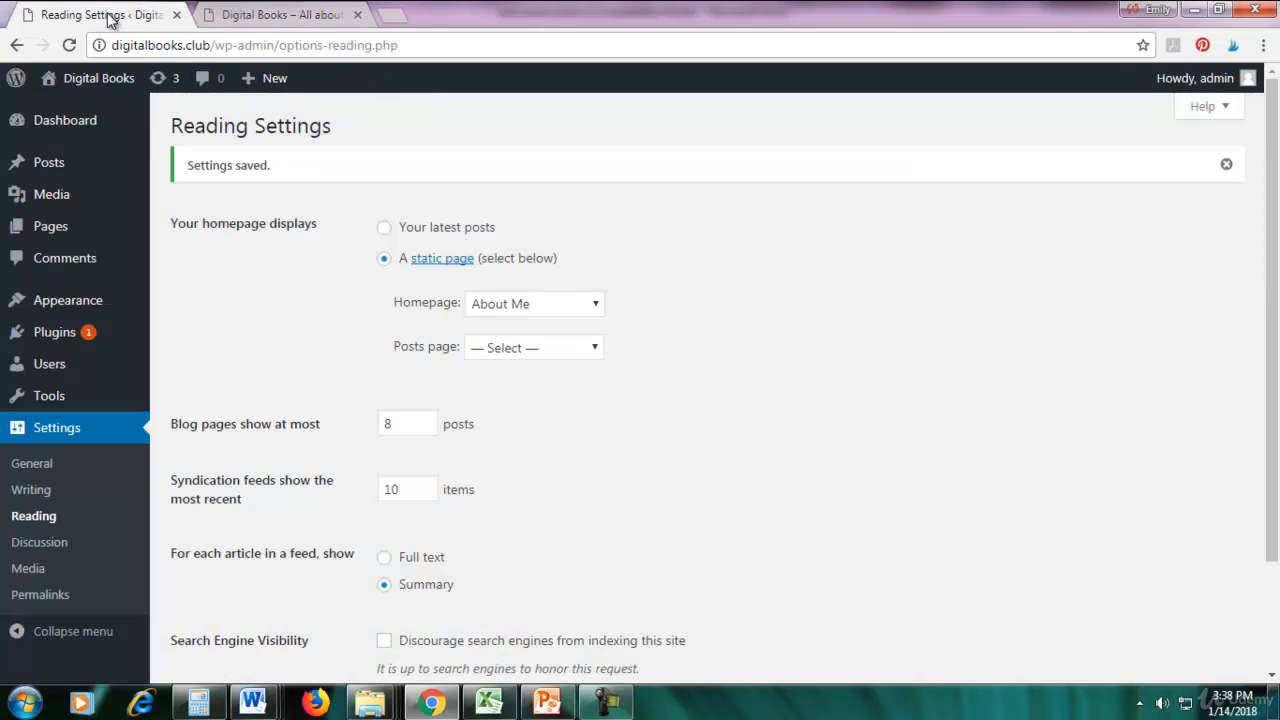
left_click(580, 310)
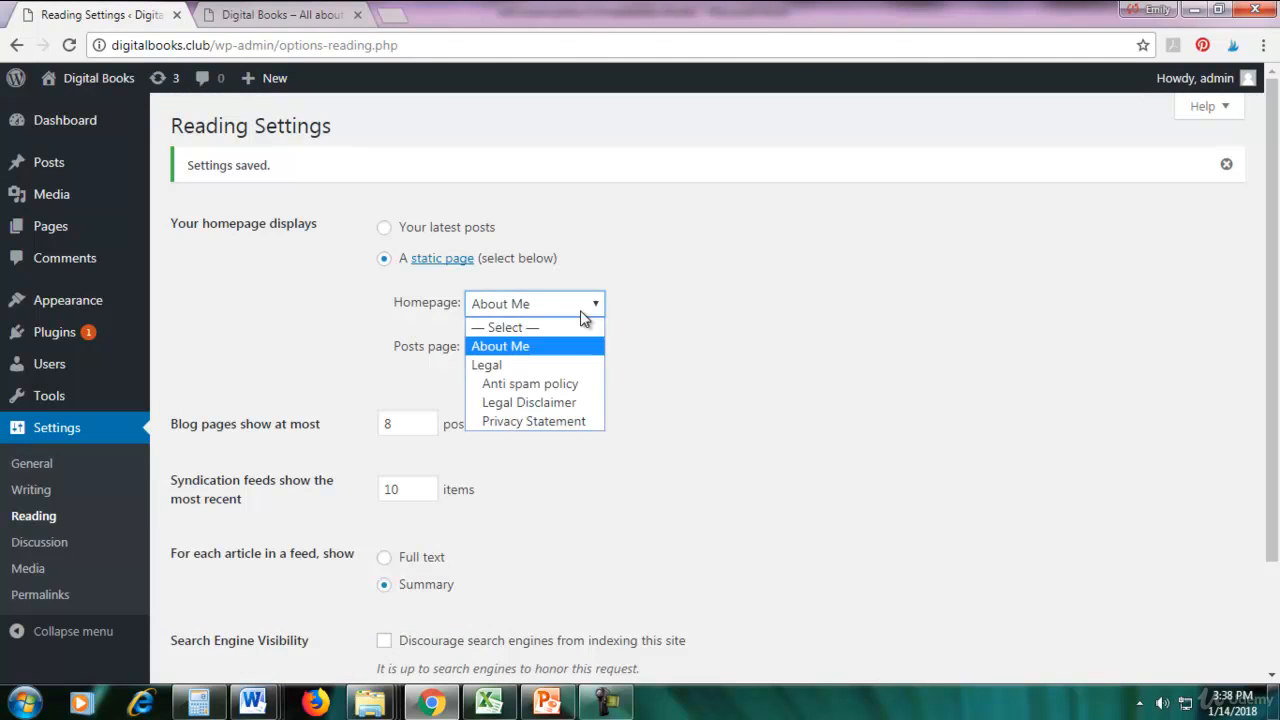
left_click(548, 386)
scroll(735, 348, "down", 2)
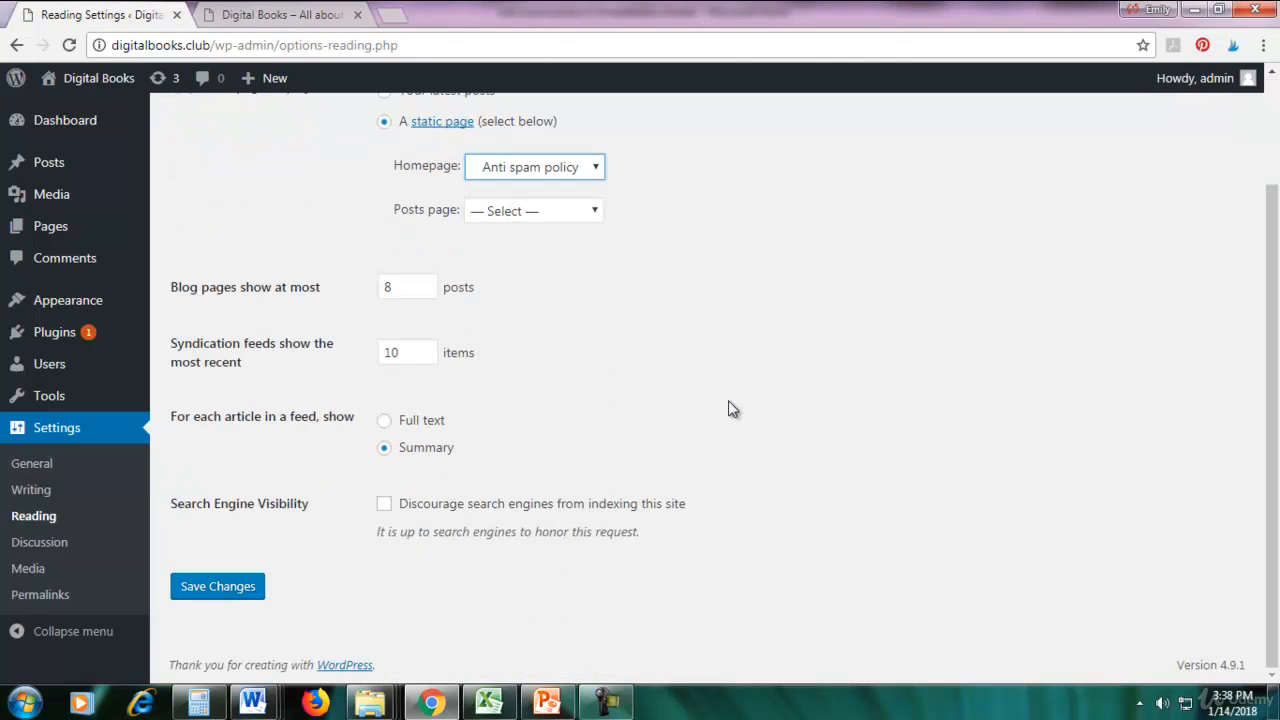
left_click(252, 589)
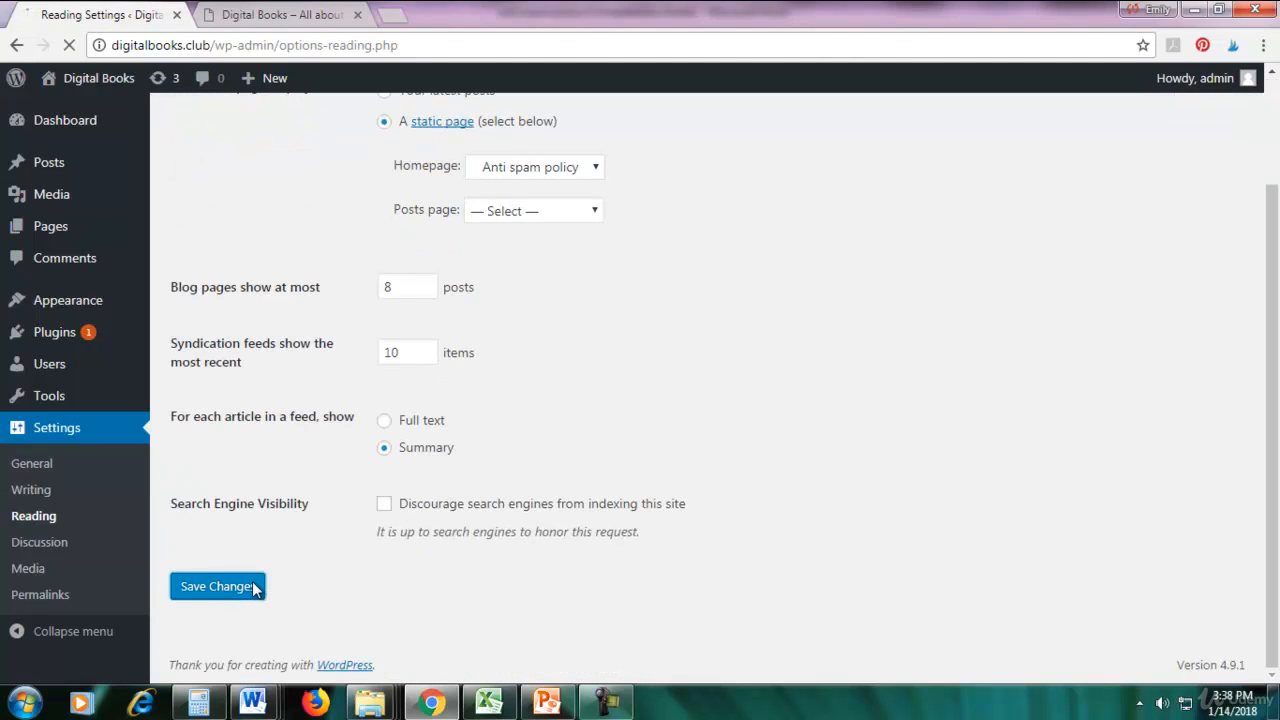
Reload the live site and look through the anti-spam policy text on its homepage.
left_click(290, 12)
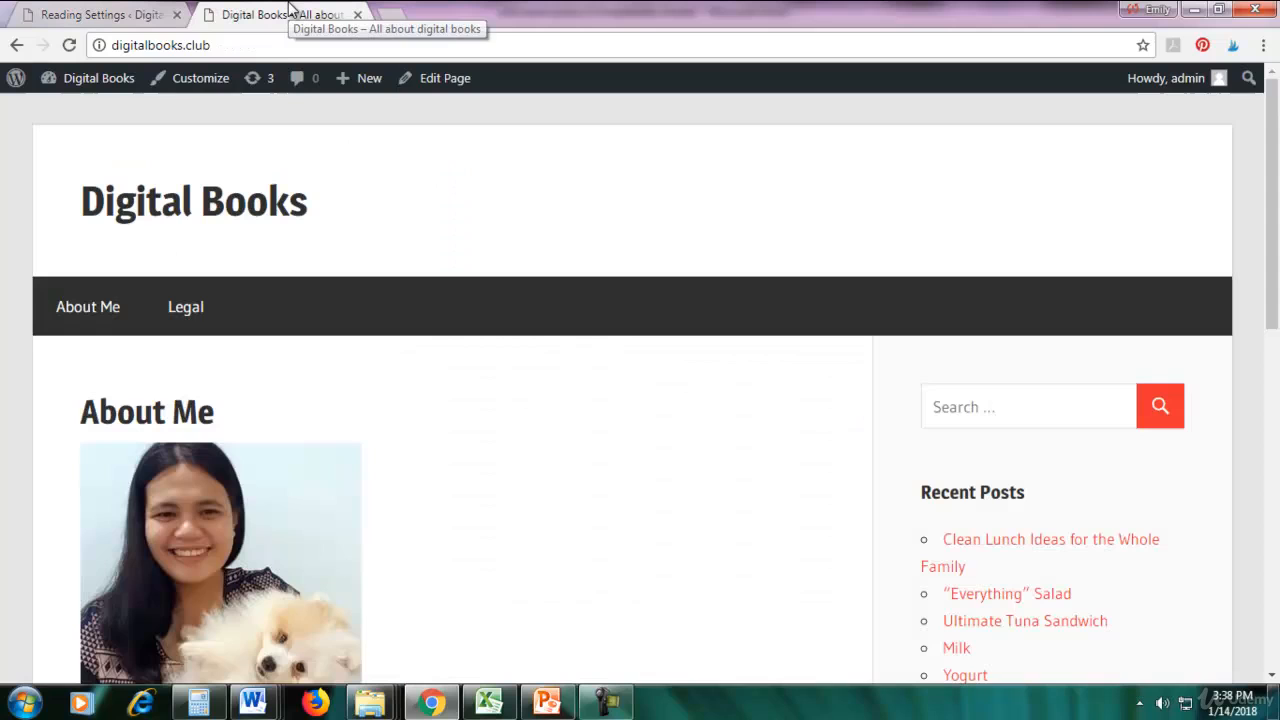
left_click(294, 44)
key("Return")
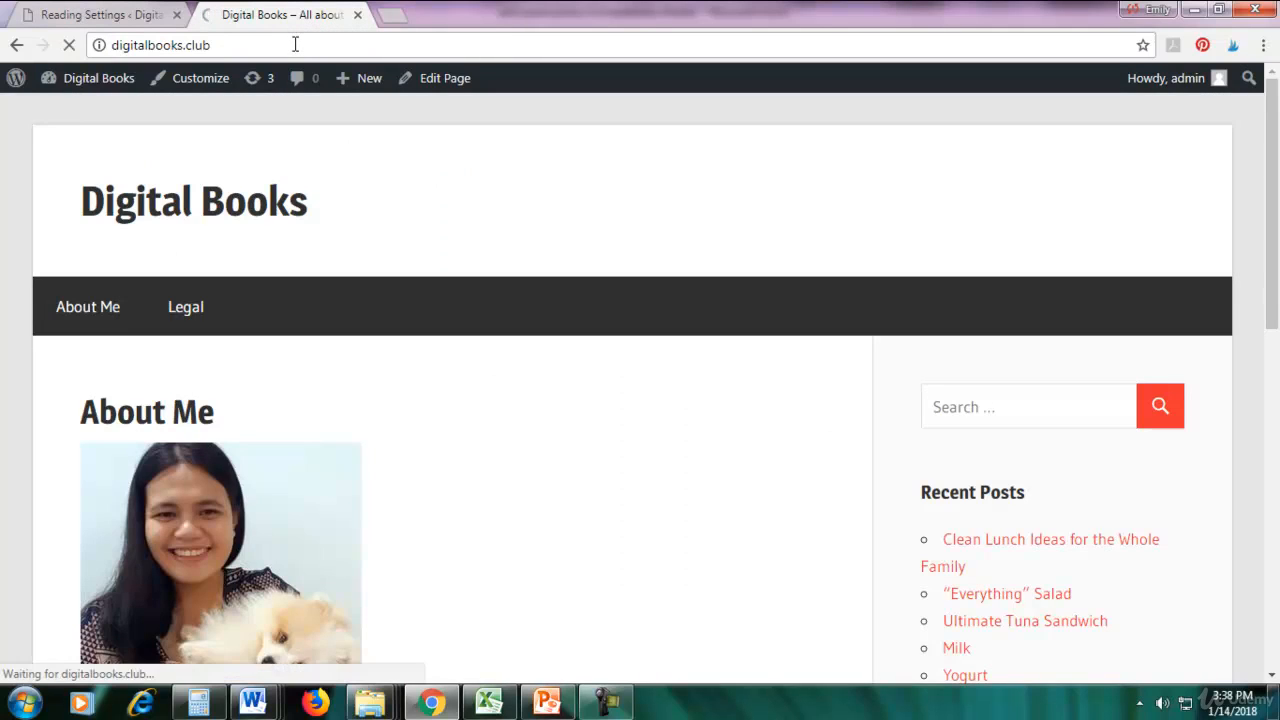
scroll(340, 444, "down", 3)
scroll(290, 412, "down", 15)
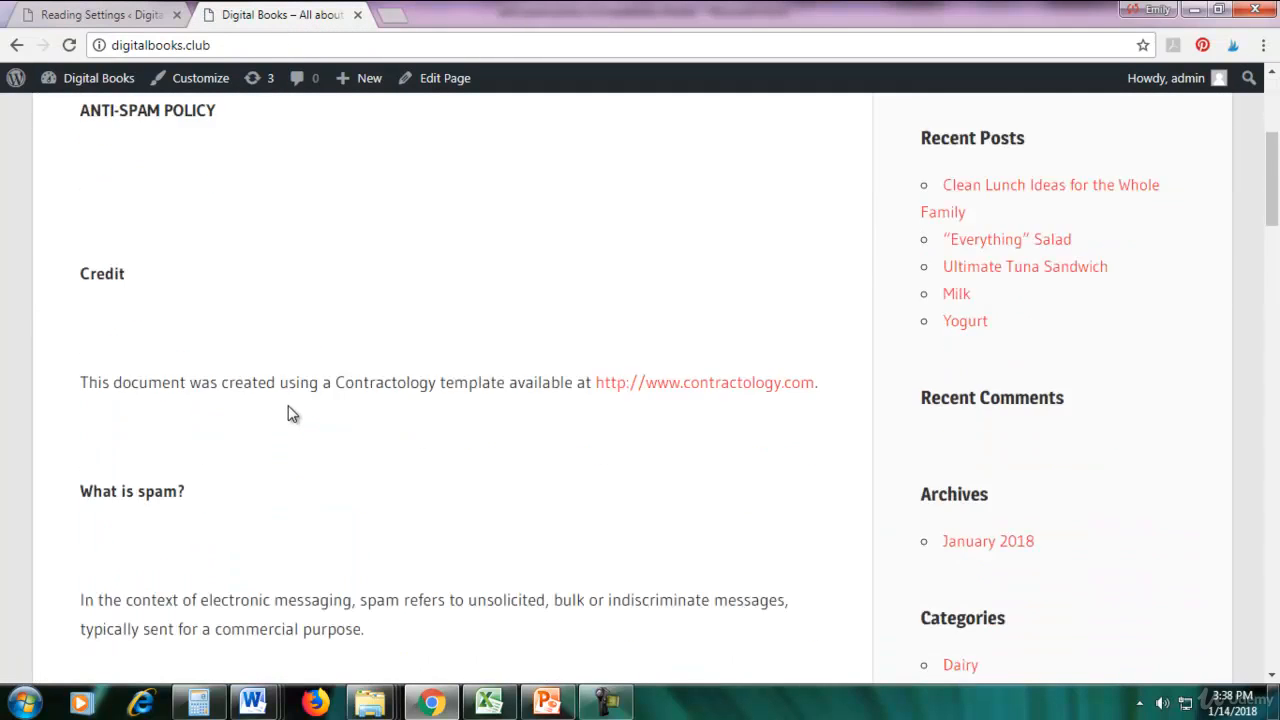
scroll(290, 412, "down", 5)
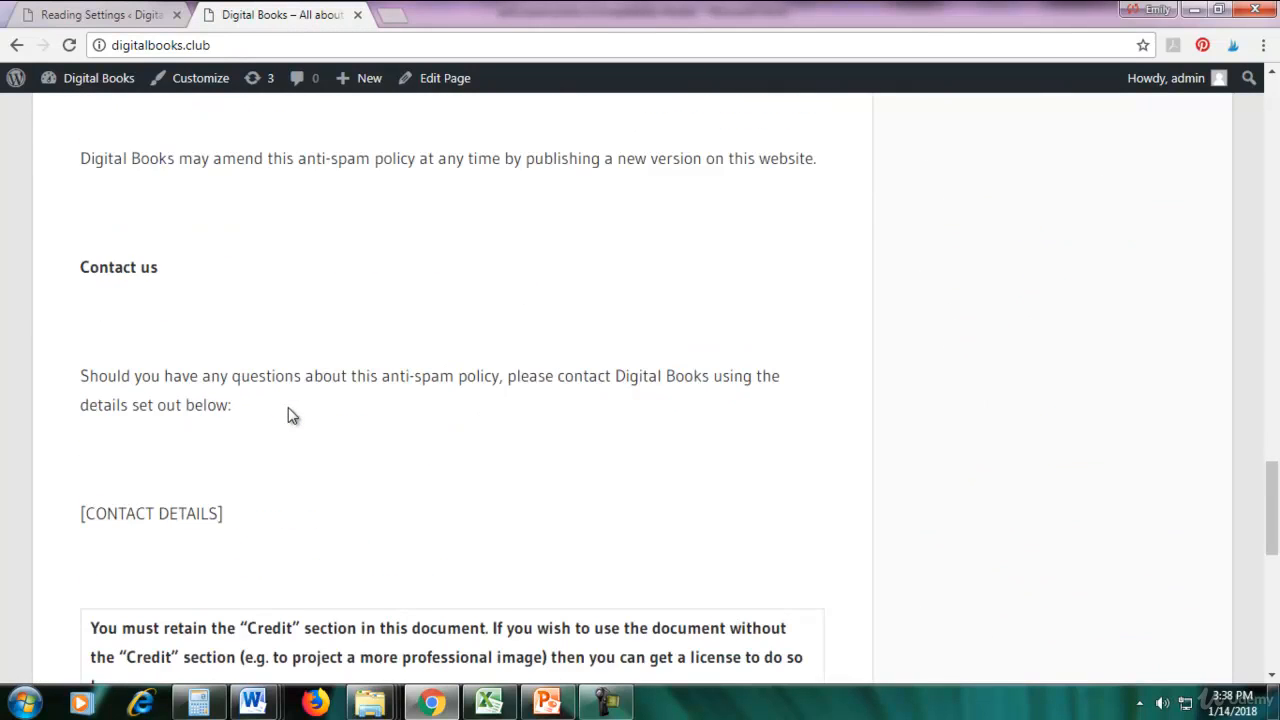
scroll(290, 412, "up", 14)
scroll(290, 412, "up", 10)
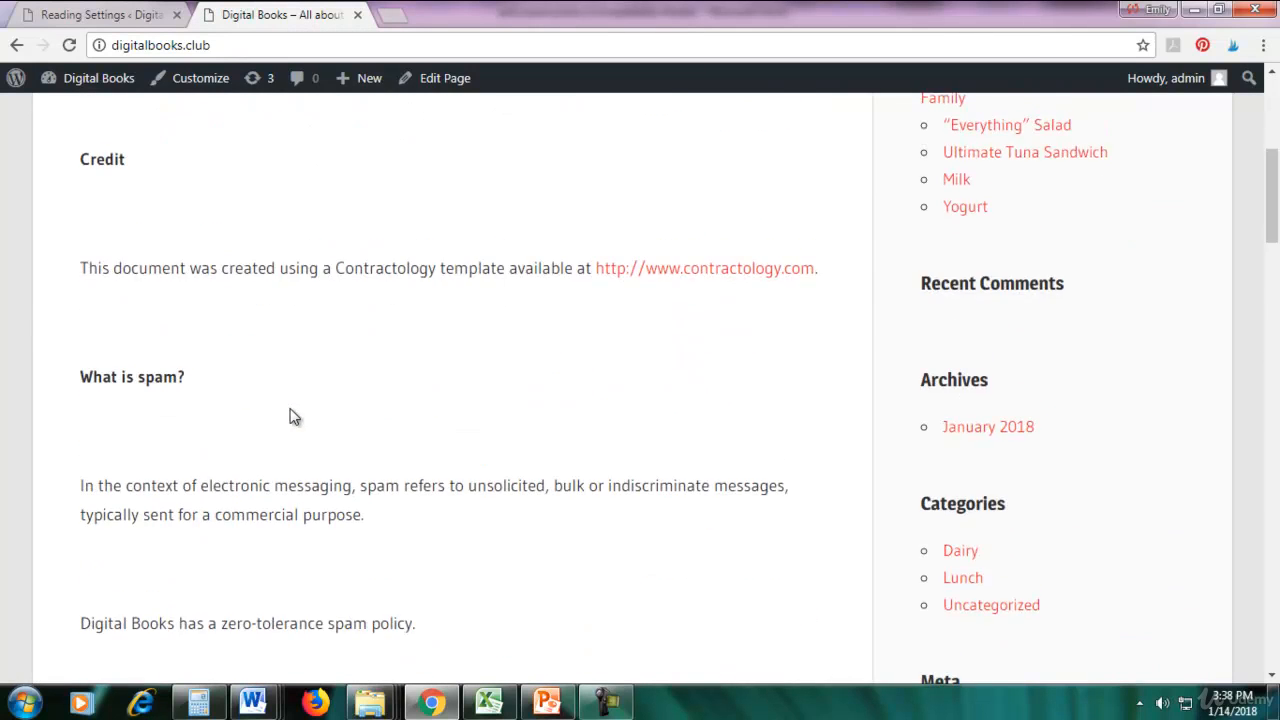